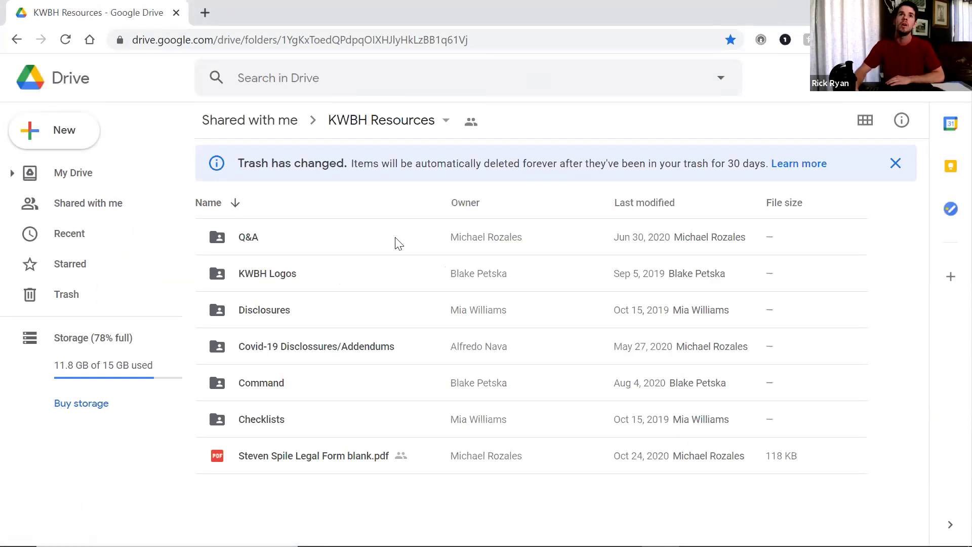
left_click(276, 421)
double_click(275, 423)
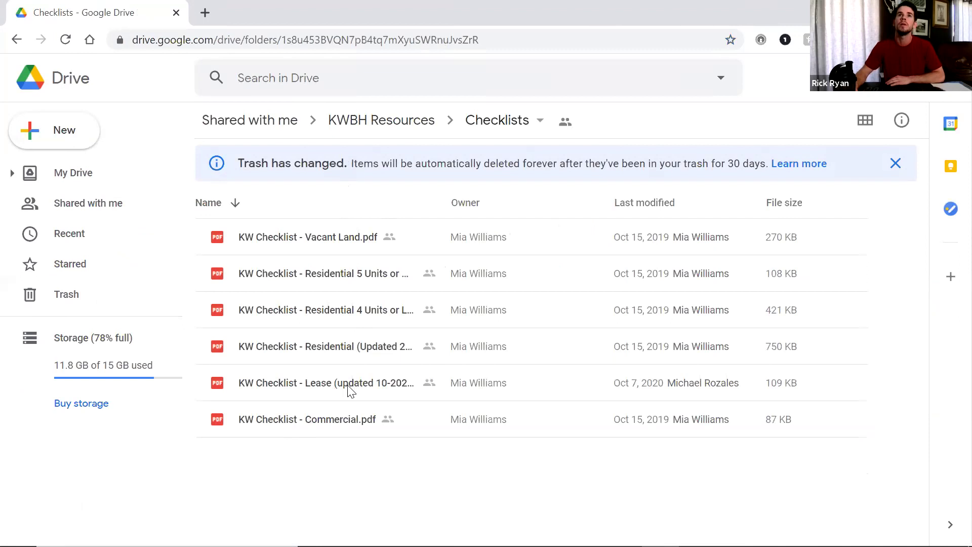
double_click(347, 383)
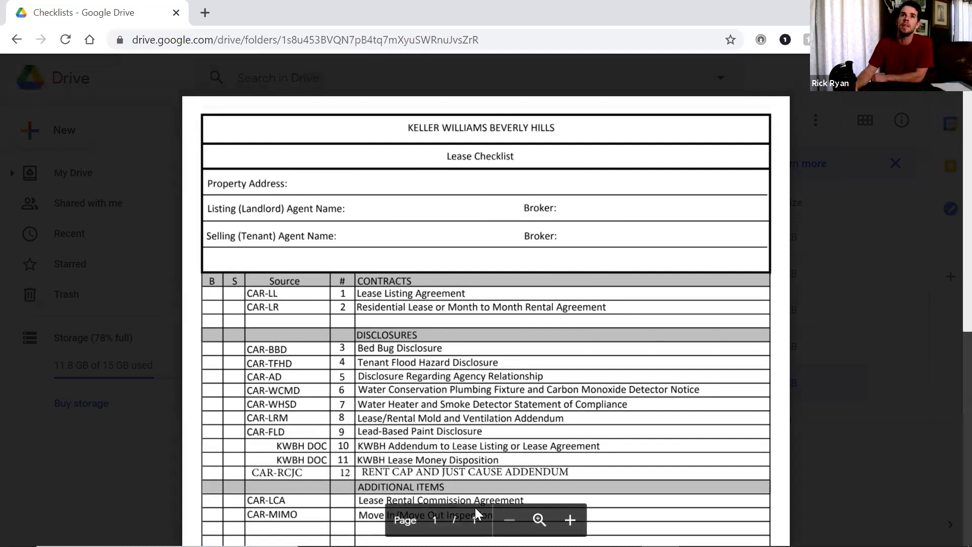
scroll(450, 343, "down", 3)
scroll(449, 343, "up", 2)
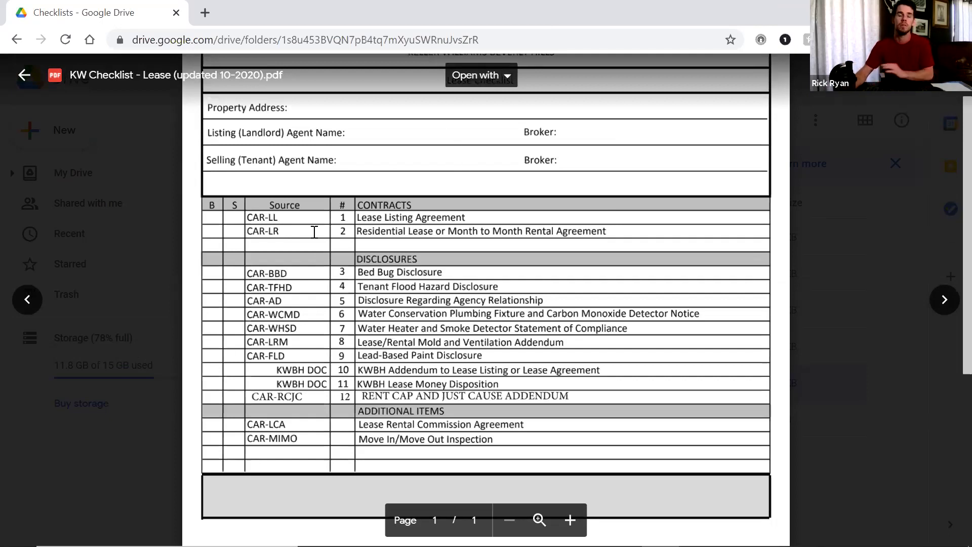
left_click(148, 374)
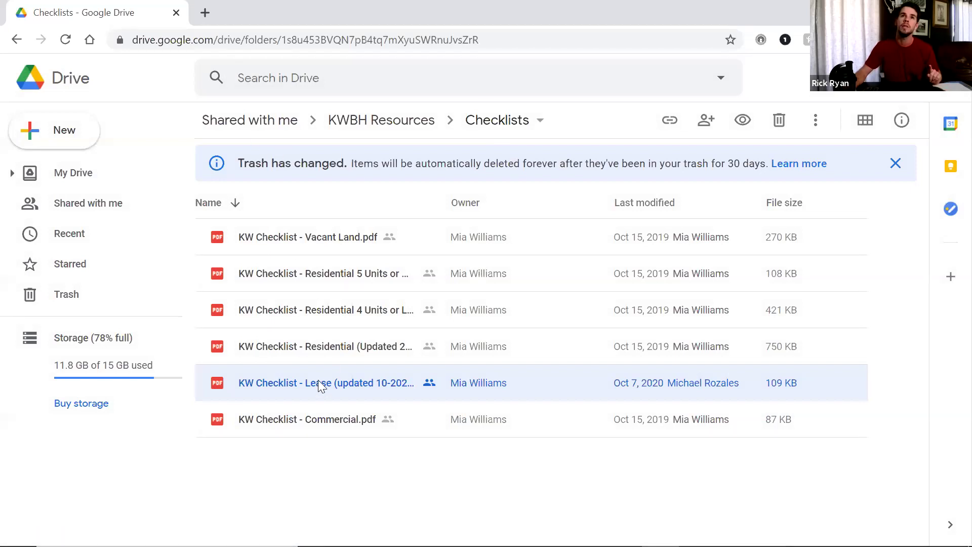
double_click(357, 383)
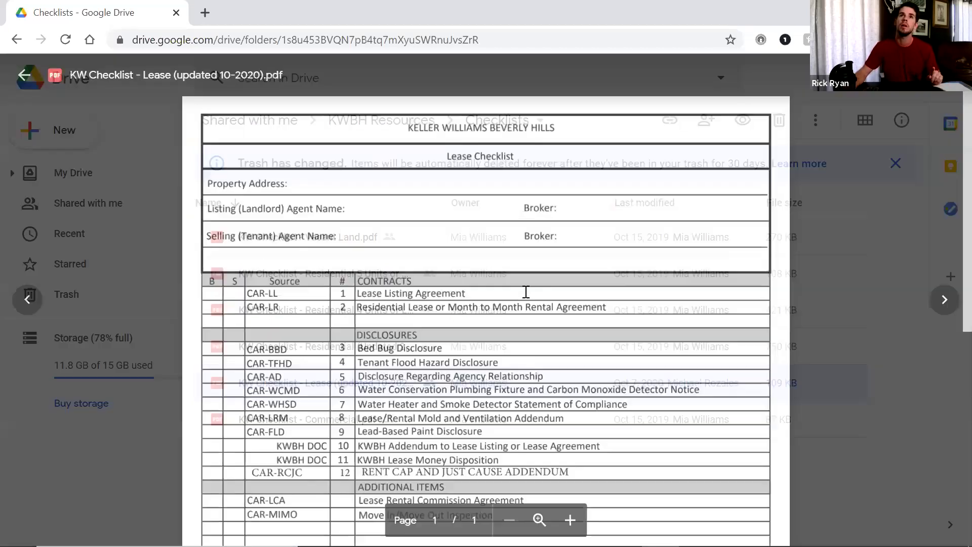
scroll(525, 291, "down", 4)
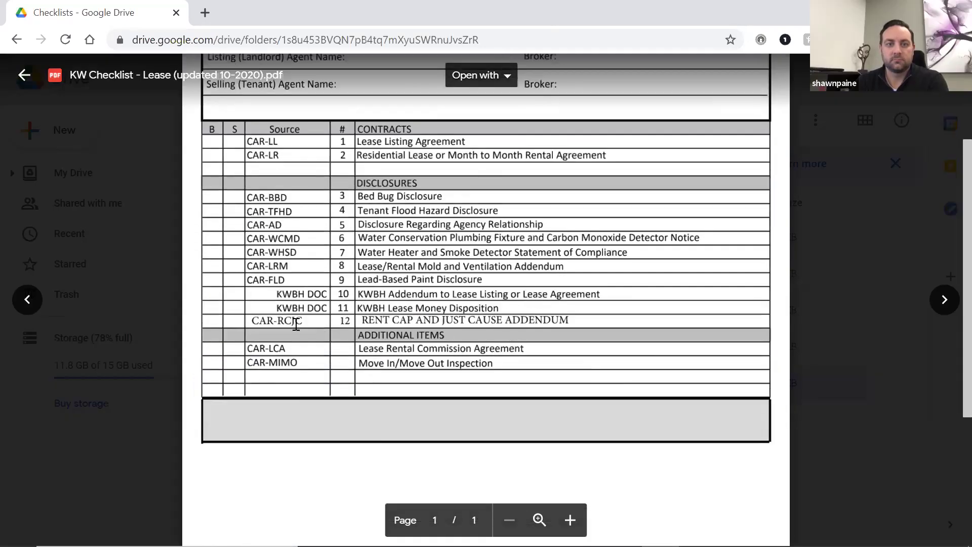
left_click_drag(277, 295, 453, 295)
double_click(453, 296)
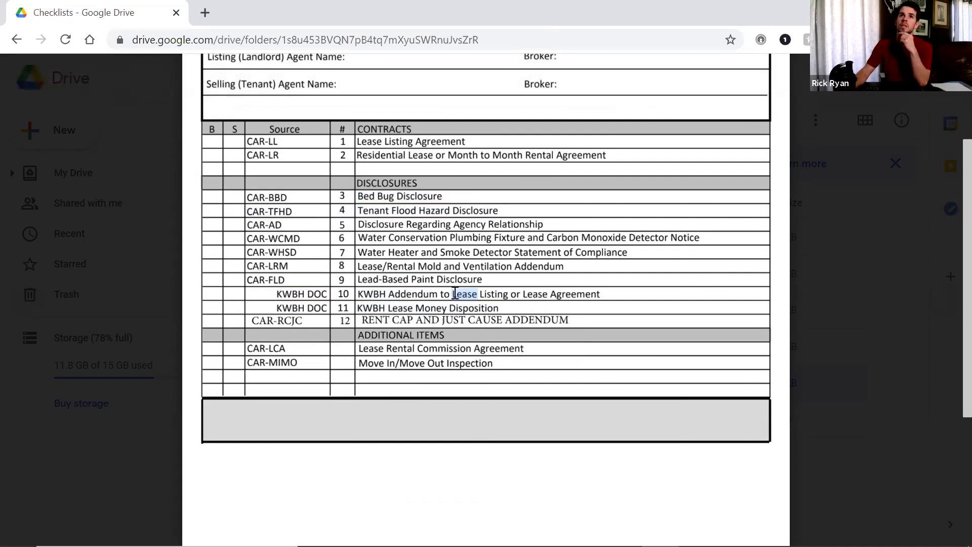
left_click(830, 488)
left_click(831, 488)
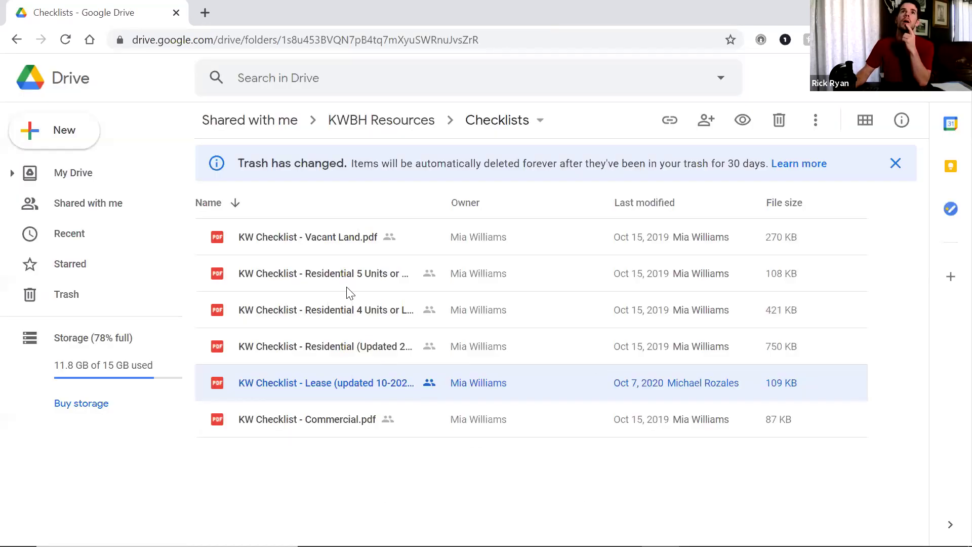
left_click(15, 40)
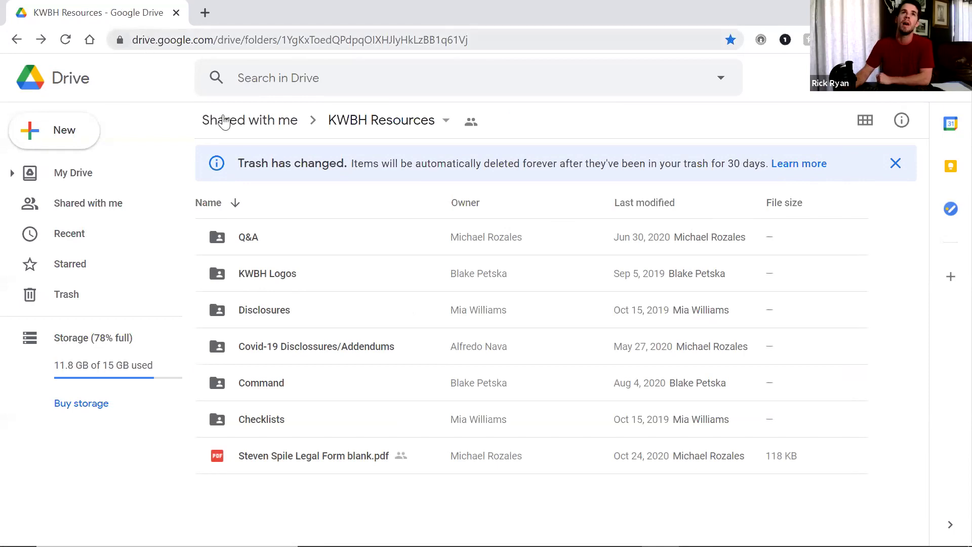
Open Disclosures > Lease Disclosures, then preview and close the KW Lease Money Disposition.pdf
double_click(271, 312)
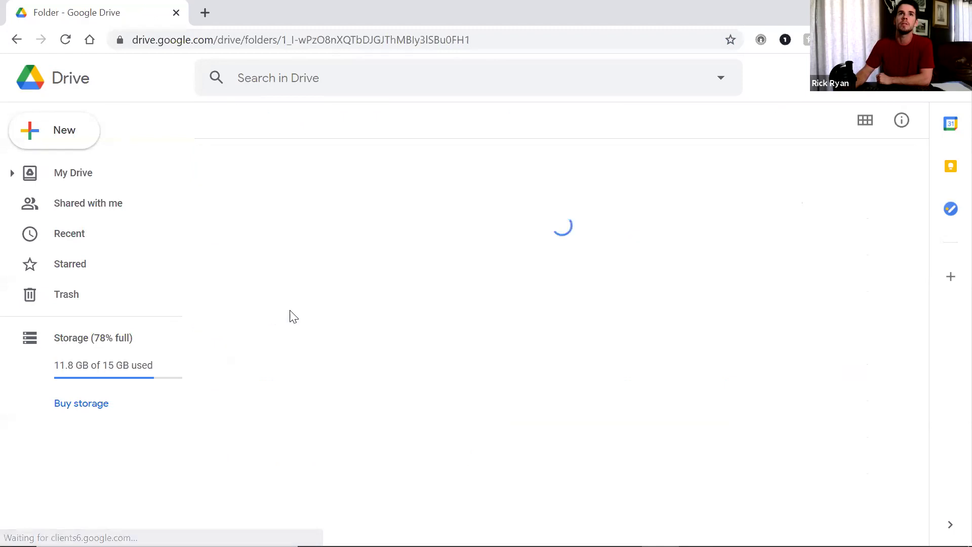
double_click(289, 237)
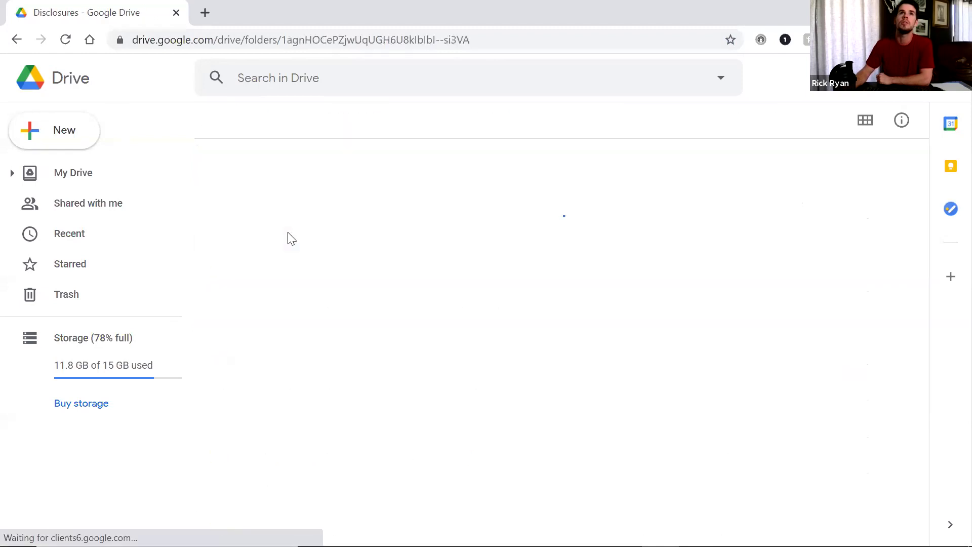
double_click(323, 237)
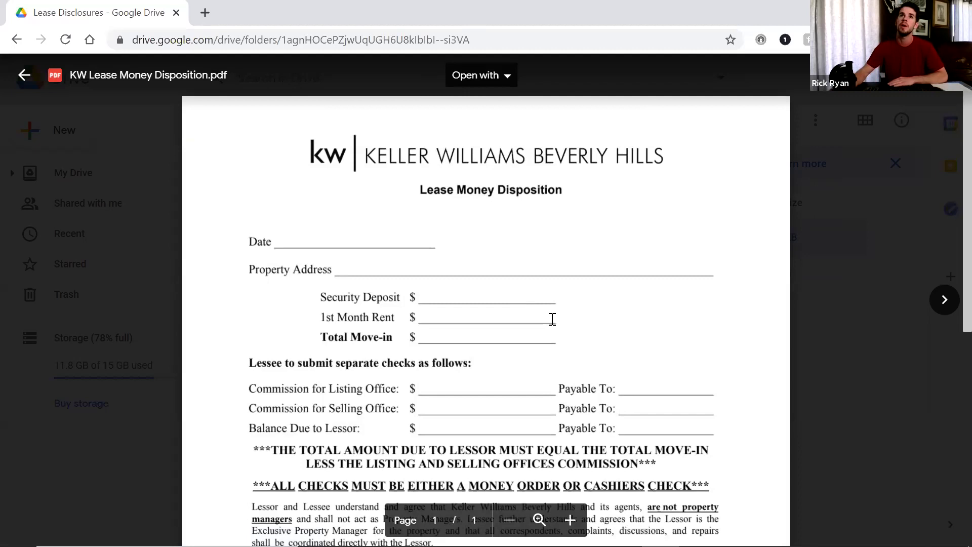
scroll(552, 319, "down", 3)
scroll(538, 302, "up", 3)
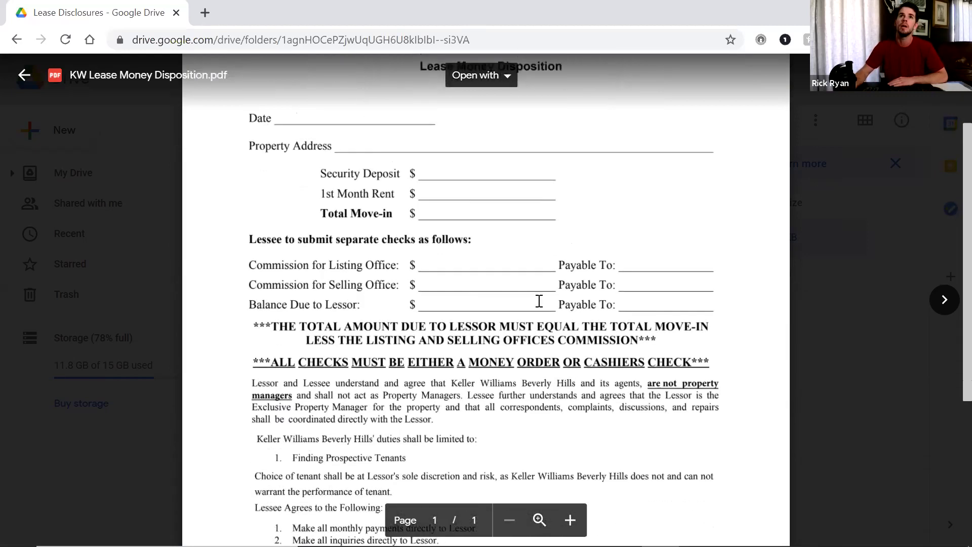
scroll(576, 363, "down", 1)
scroll(556, 354, "up", 1)
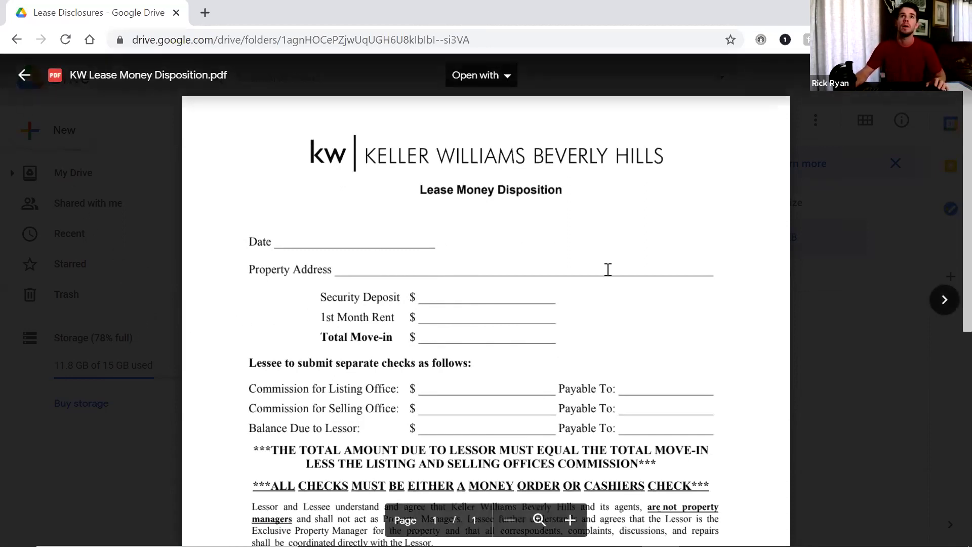
left_click(167, 349)
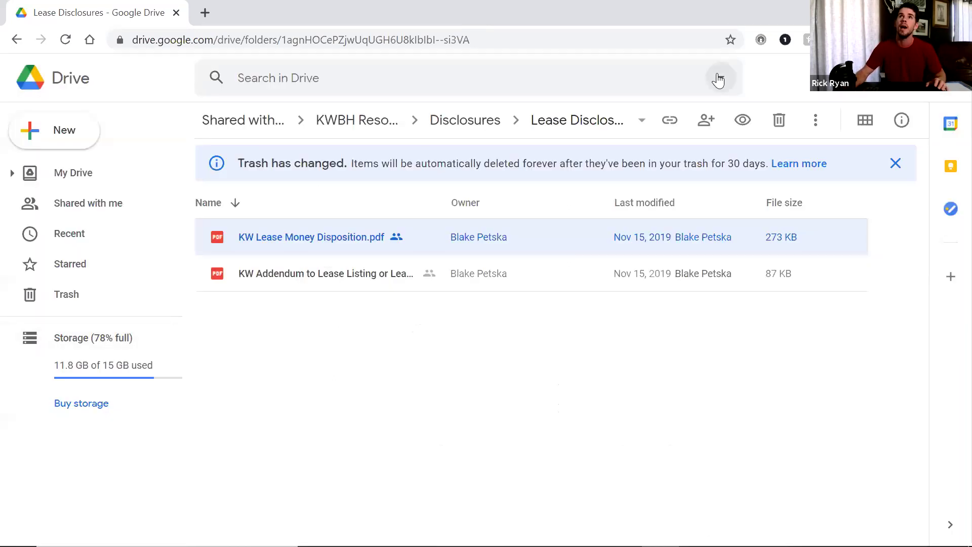
Load DocuSign via 'docu' in the address bar and choose NEW > Sign a Document
left_click(158, 41)
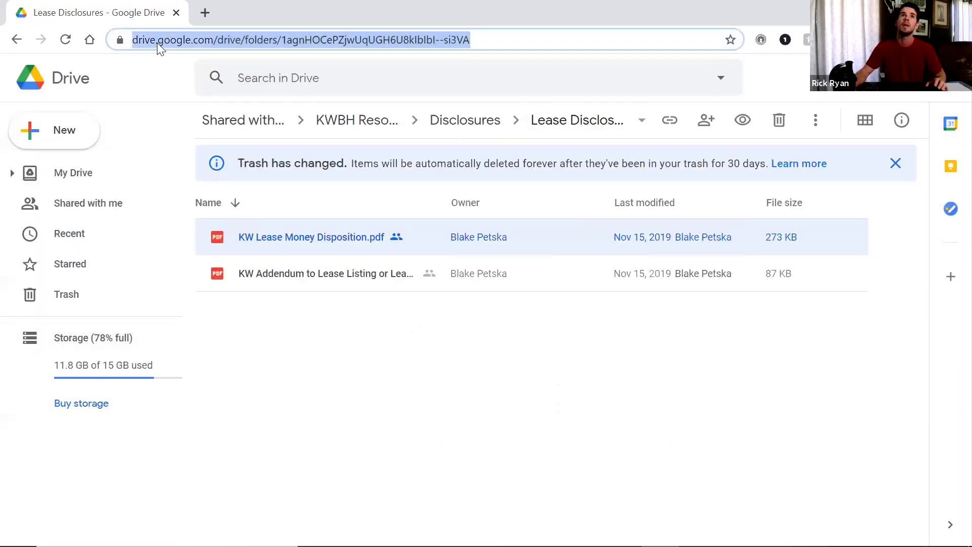
type("docu")
key("Return")
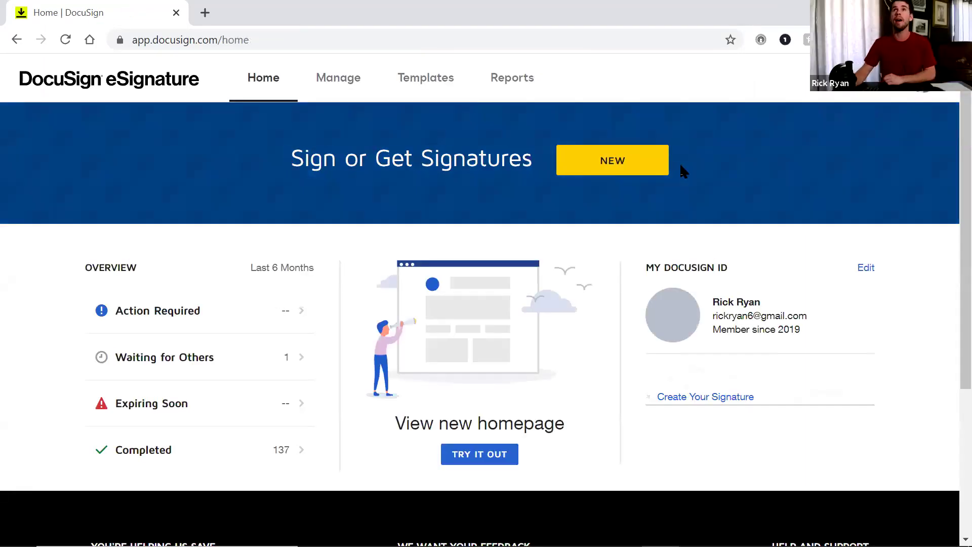
left_click(662, 161)
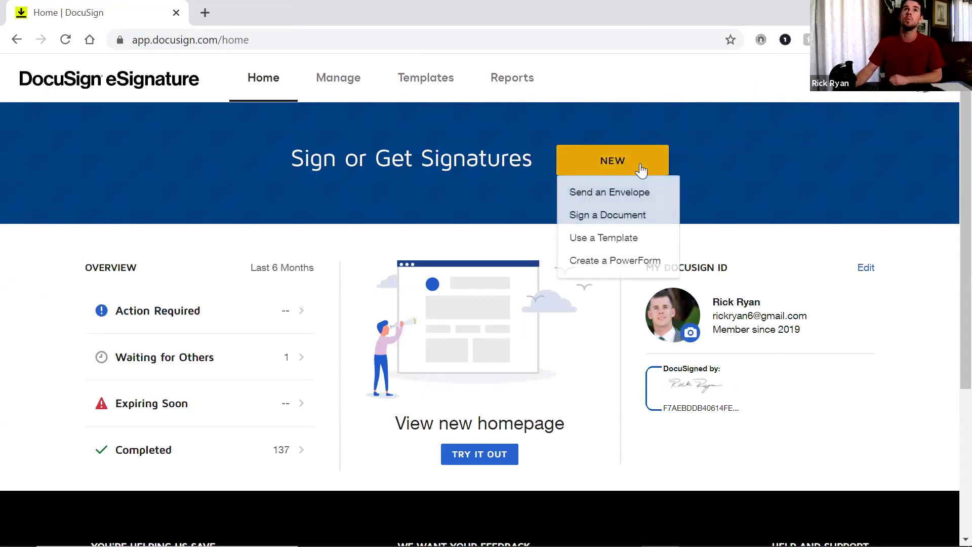
left_click(624, 221)
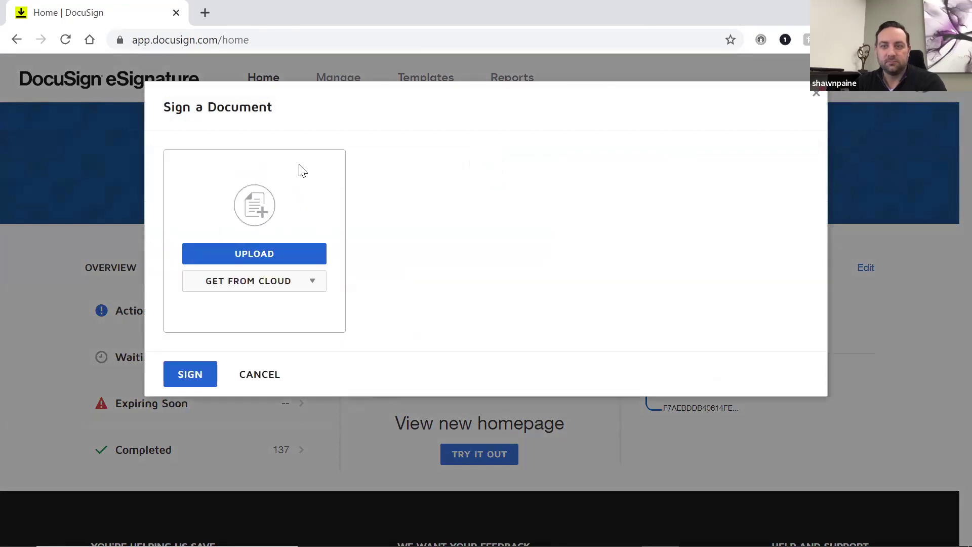
Upload the COMMAND CLASS Practice LMD file from the parent folder
left_click(273, 258)
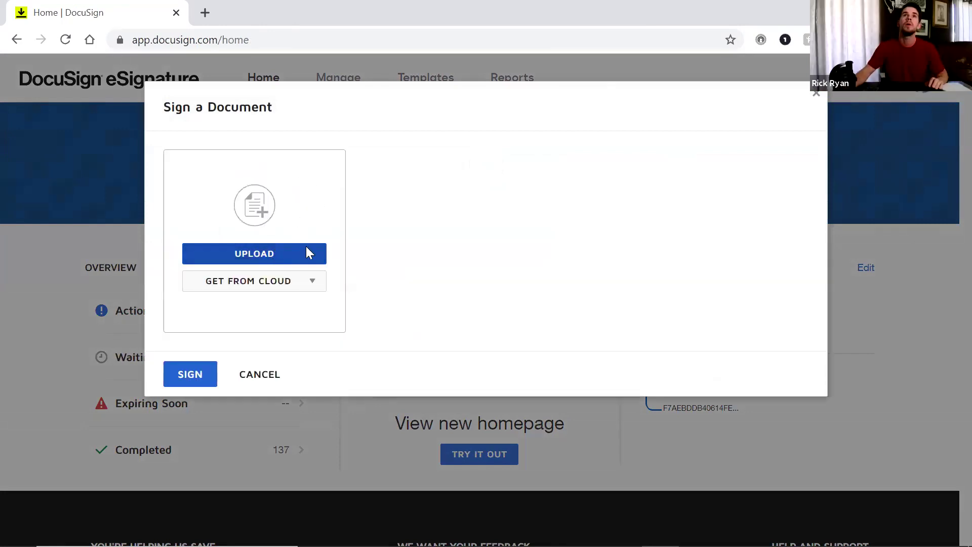
scroll(478, 152, "down", 2)
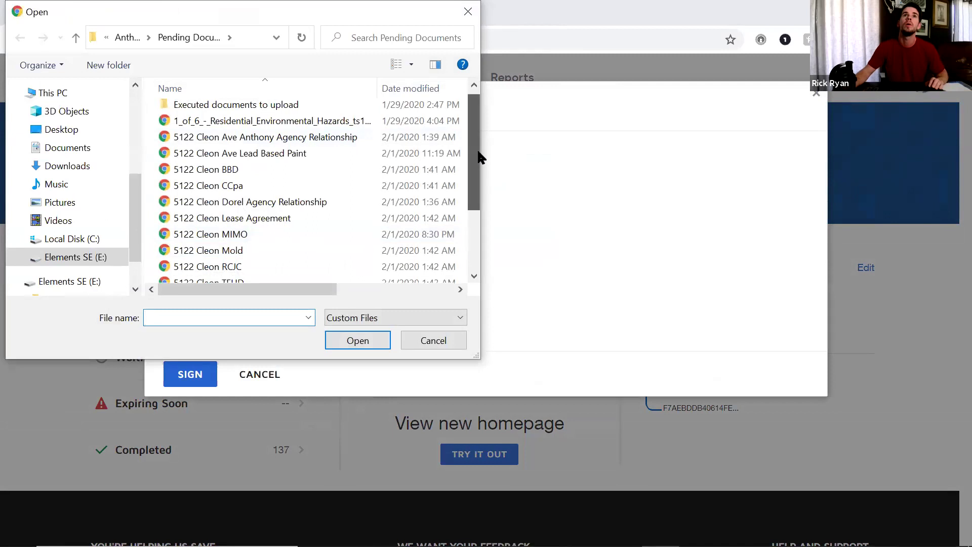
scroll(476, 212, "up", 2)
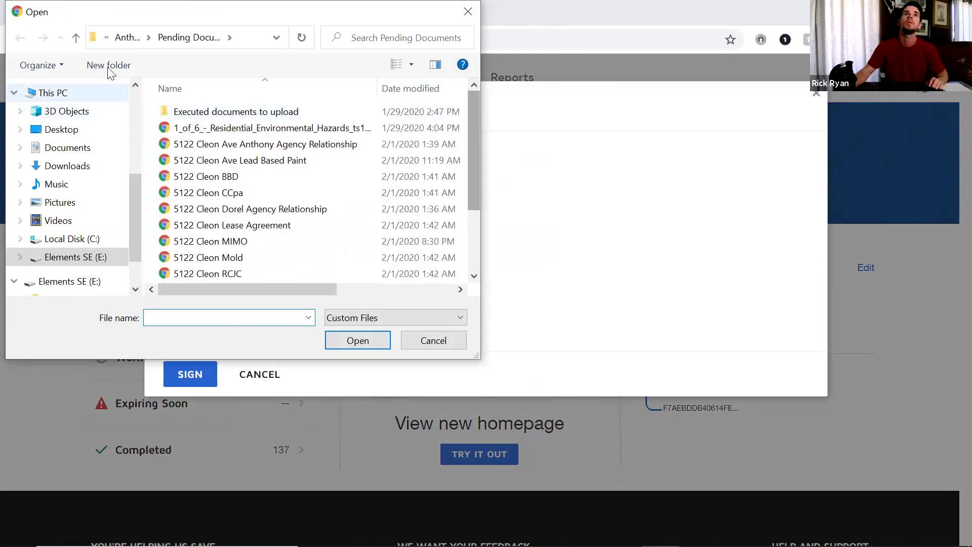
left_click(75, 36)
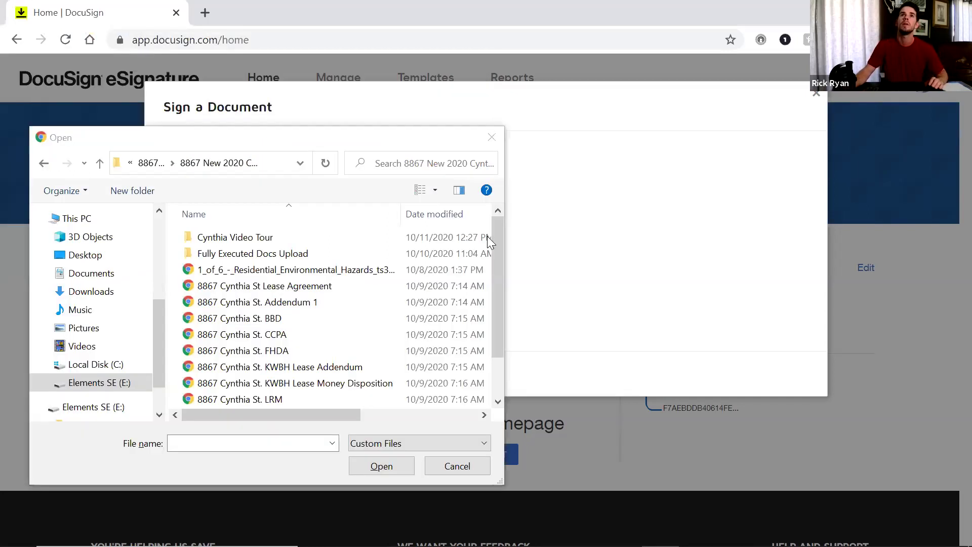
scroll(502, 250, "down", 1)
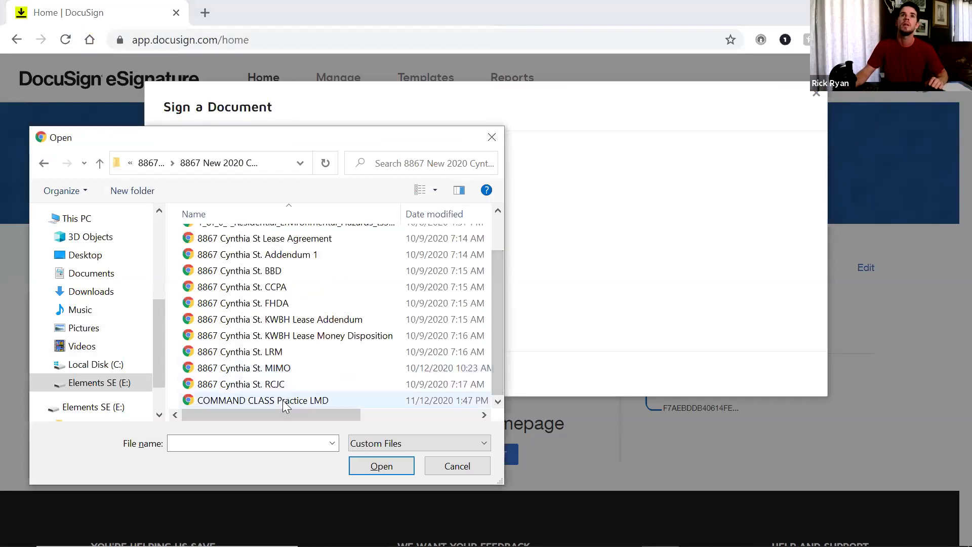
left_click(283, 400)
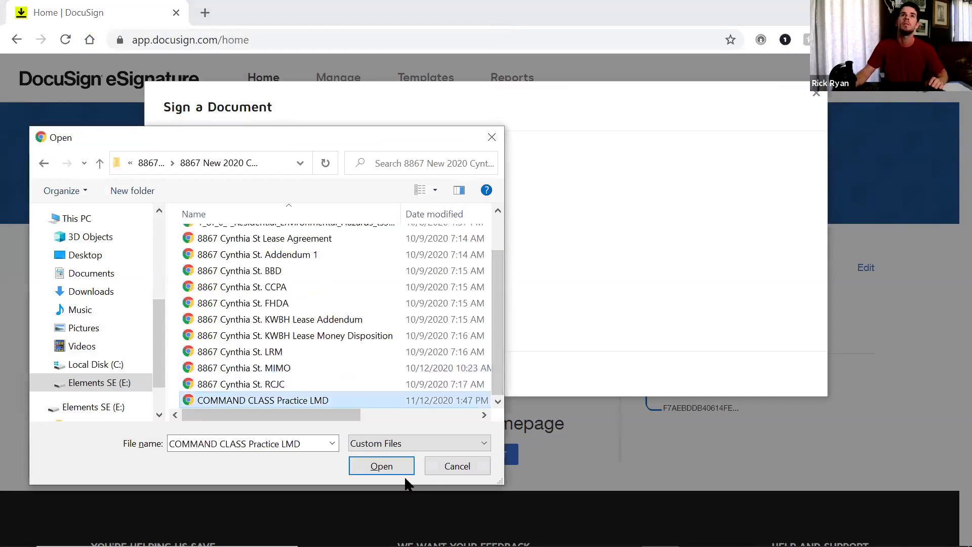
left_click(380, 466)
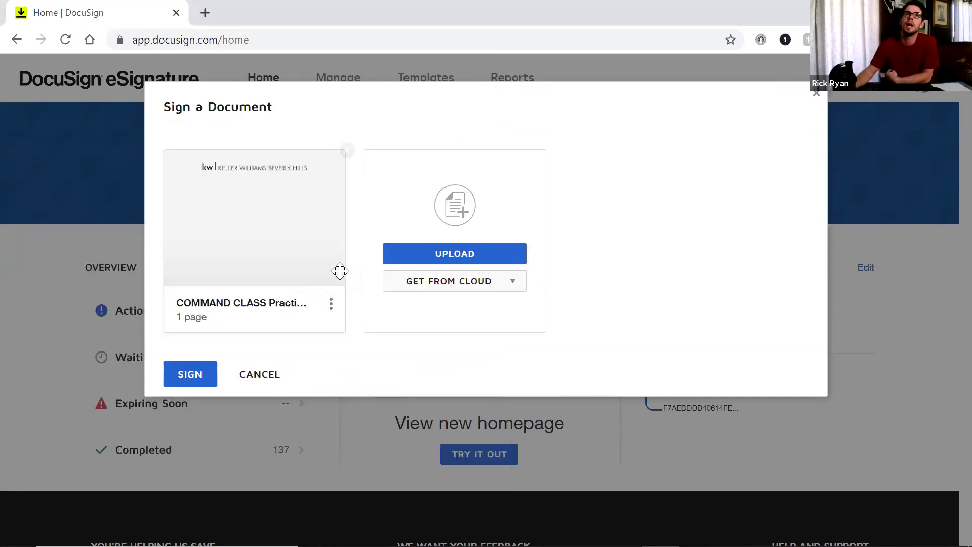
Start signing the document and place a text field reading 11-12-2020 on the Date line
left_click(191, 375)
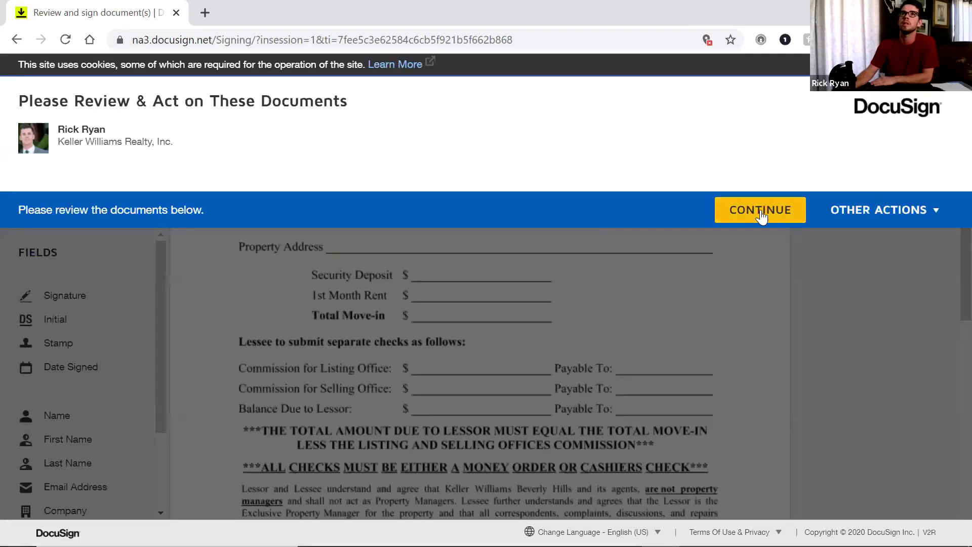
left_click(763, 217)
scroll(117, 391, "down", 1)
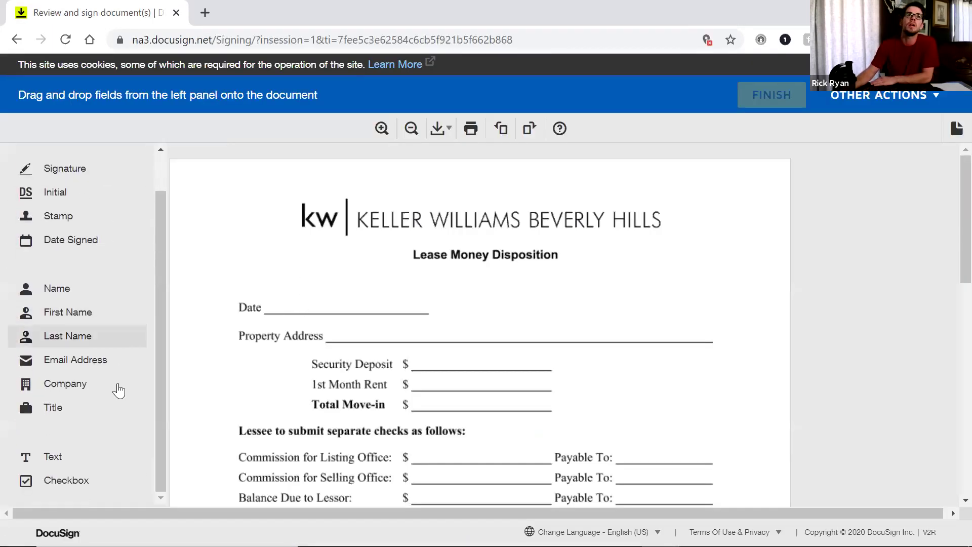
left_click_drag(48, 463, 279, 297)
type("11")
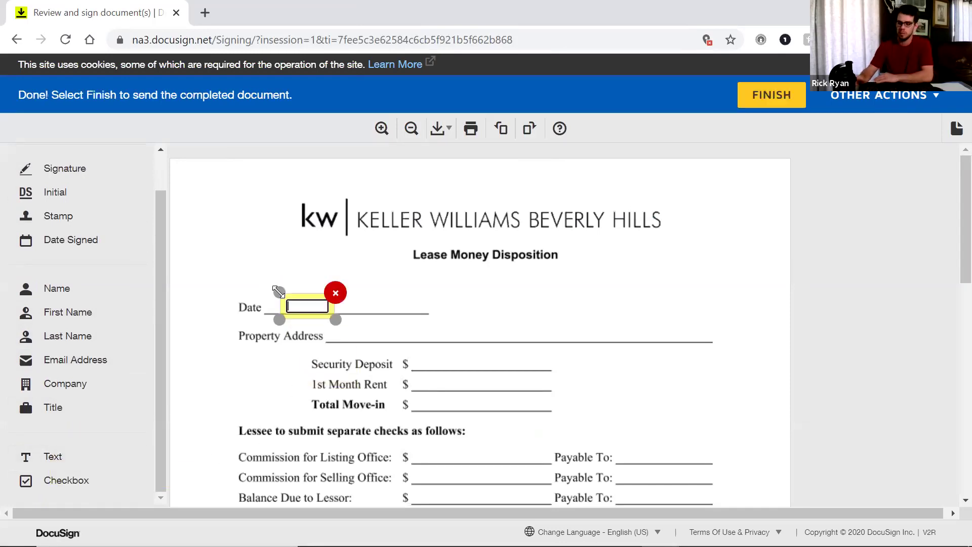
type("-12-2020")
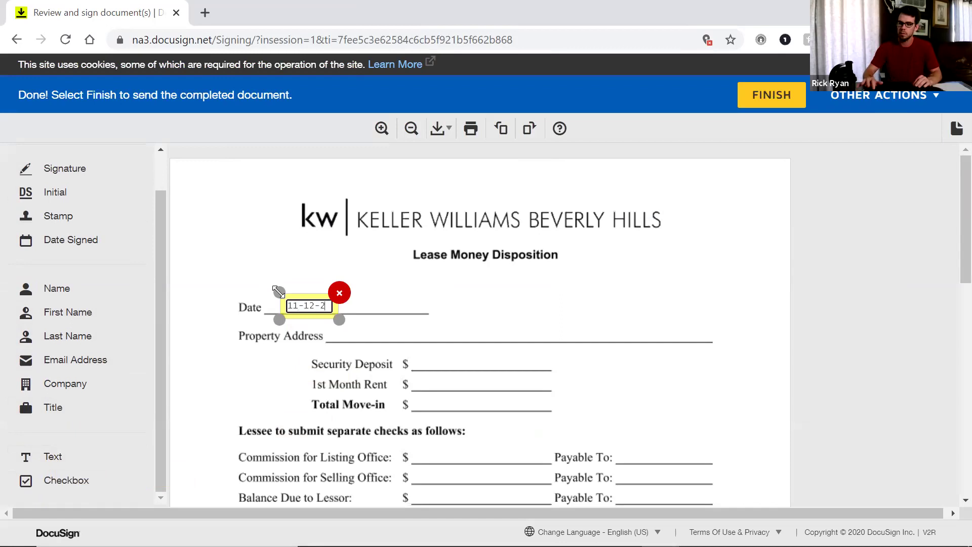
left_click(499, 315)
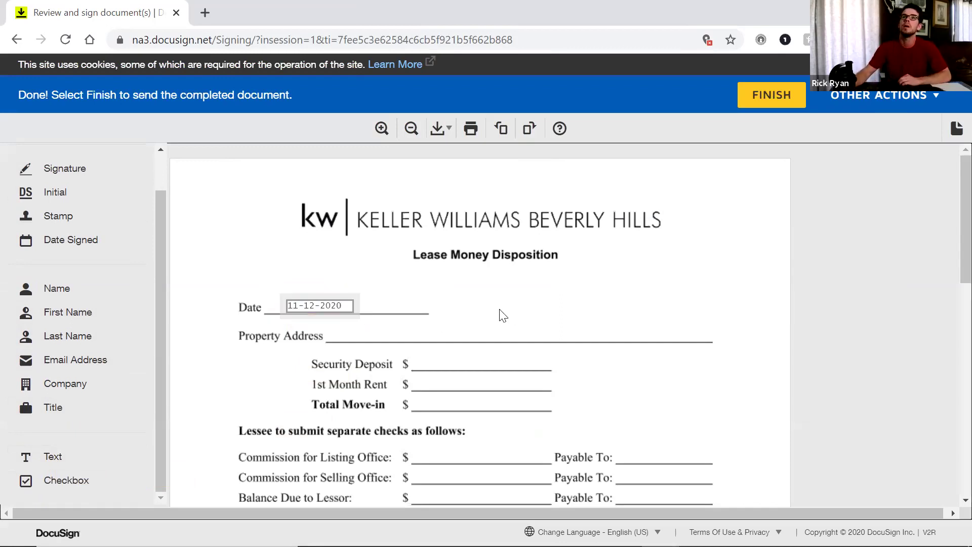
Place a text field on the Property Address line and fill it with a short sample sentence
left_click_drag(65, 458, 440, 331)
left_click(534, 322)
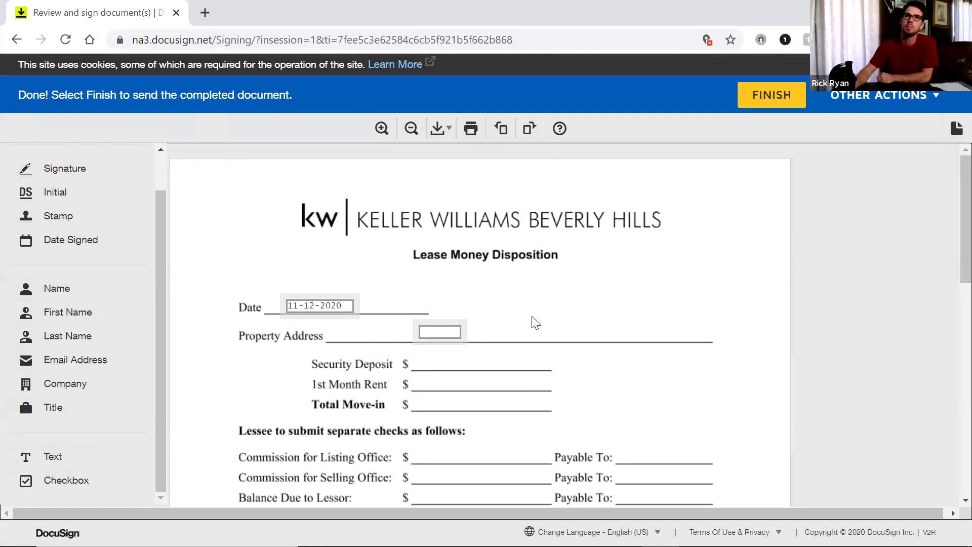
left_click(457, 333)
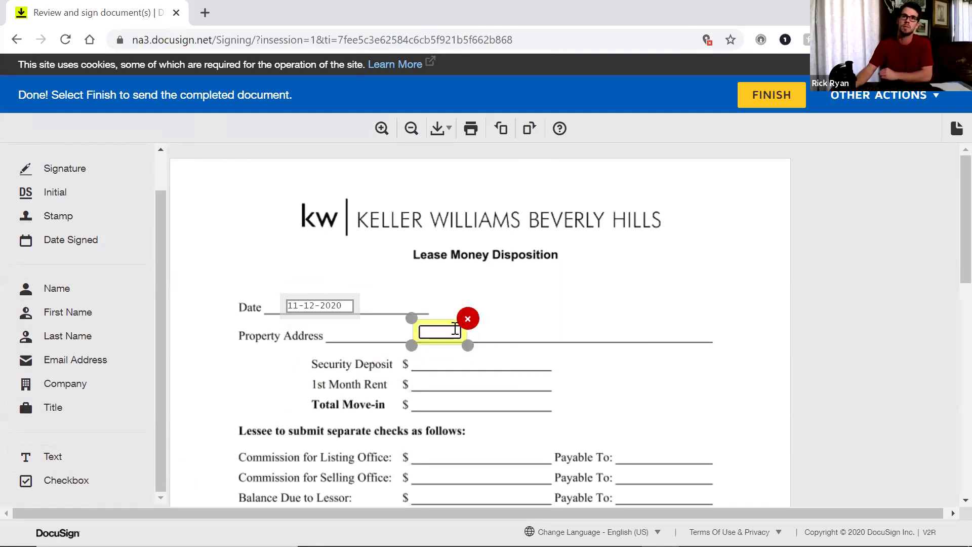
type("Rick ")
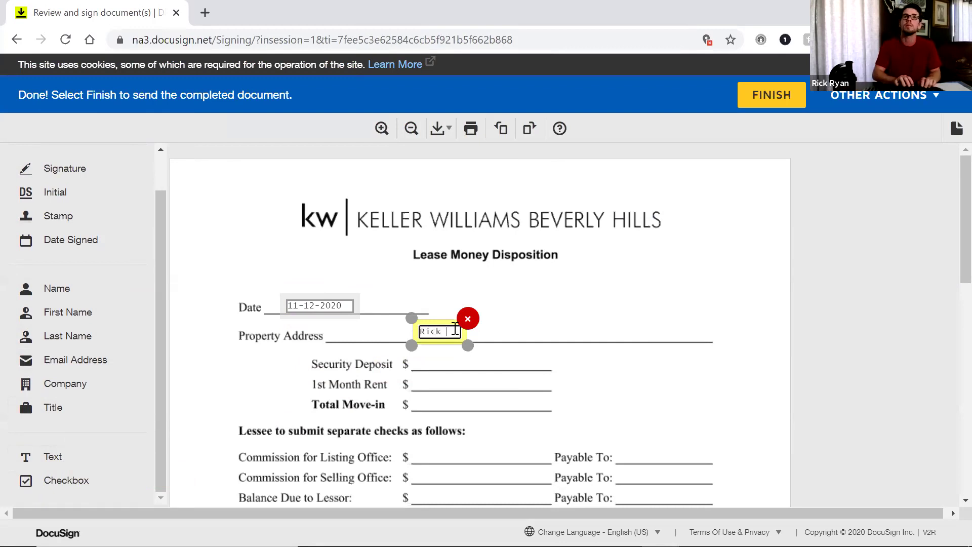
type("is amazing")
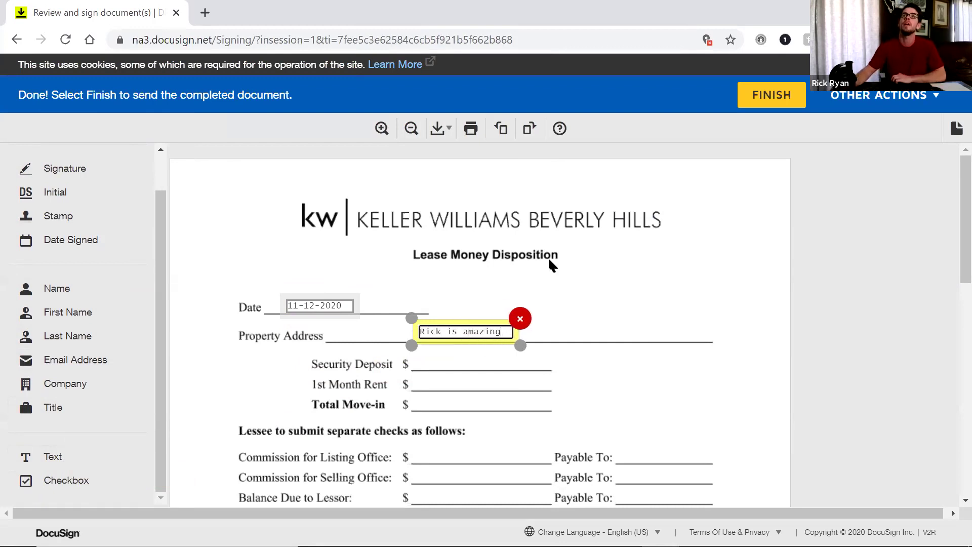
left_click(545, 255)
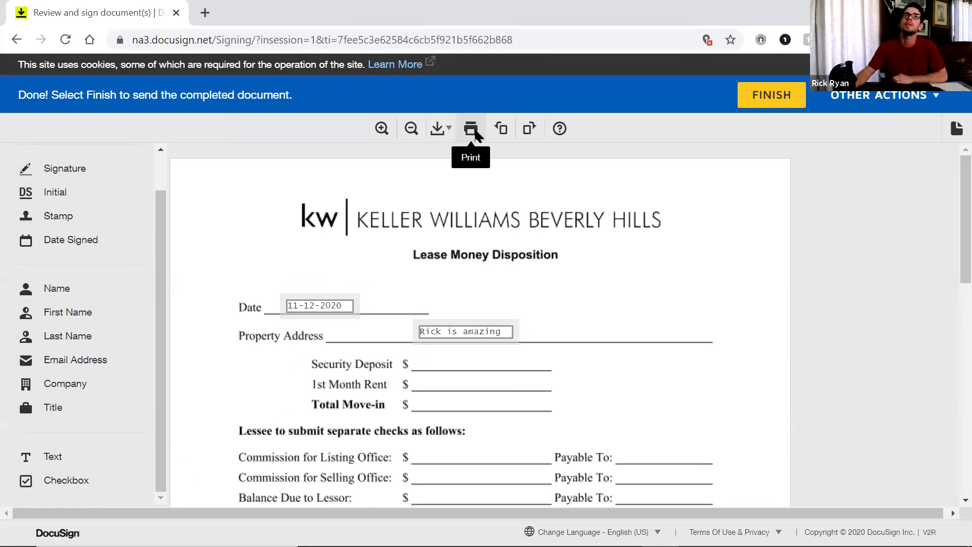
Generate a printable PDF of the filled form, then cancel the Save as PDF and print dialogs
left_click(471, 128)
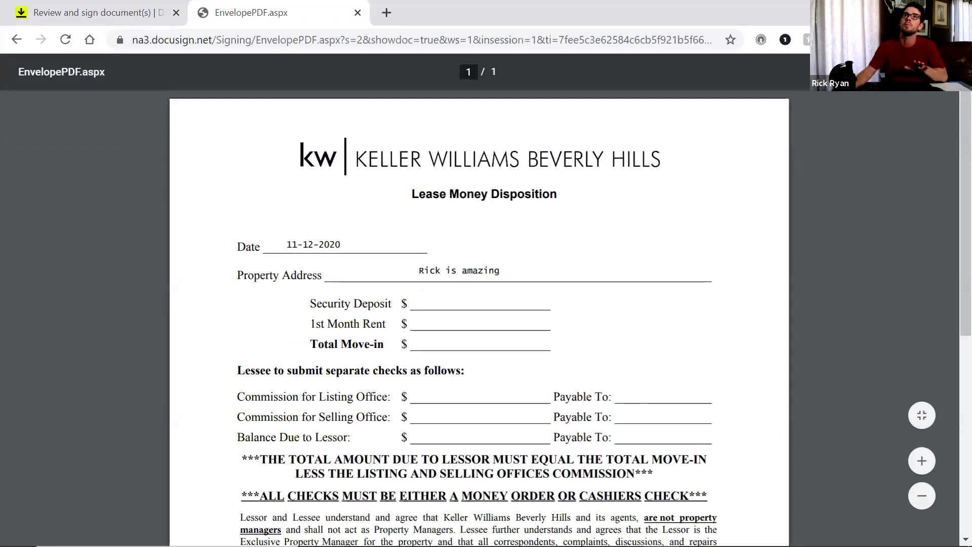
left_click(945, 72)
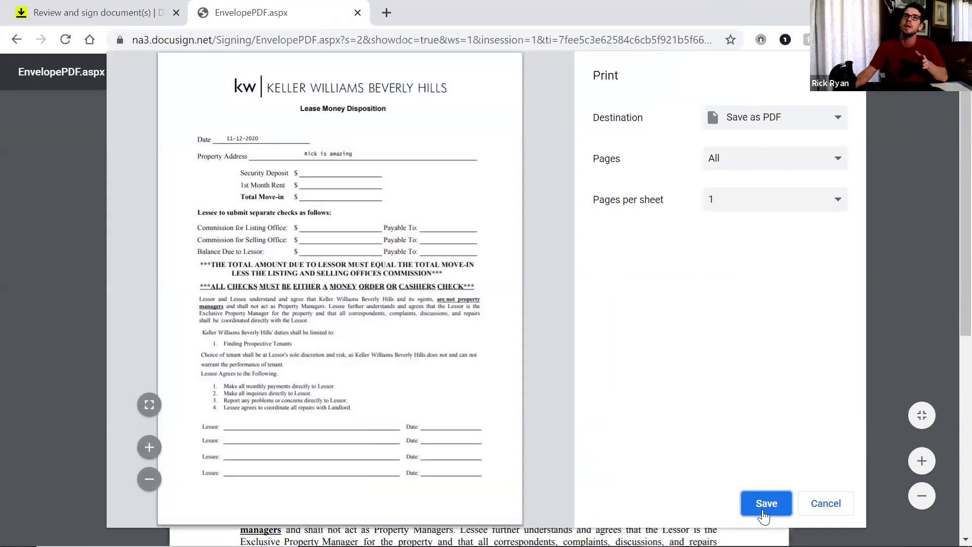
left_click(764, 503)
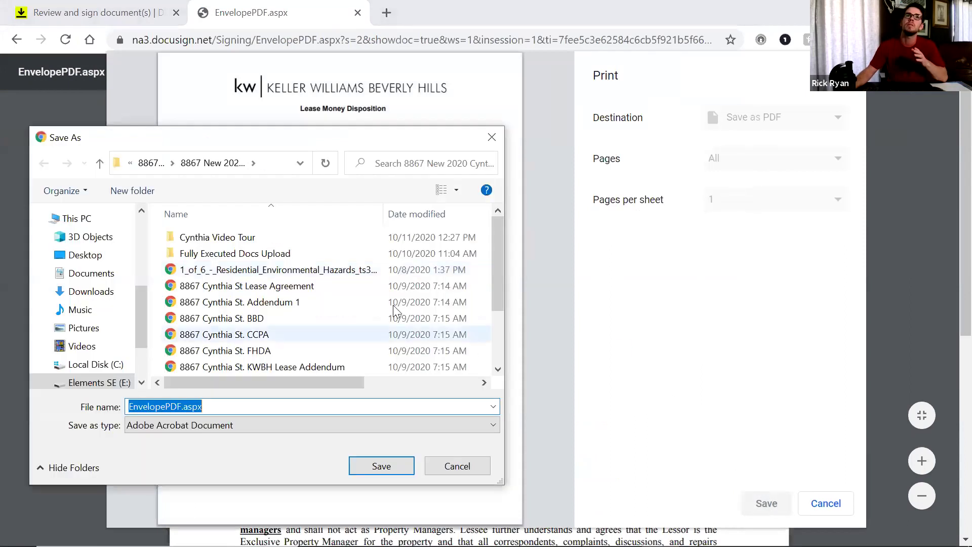
scroll(488, 302, "down", 1)
scroll(488, 303, "down", 1)
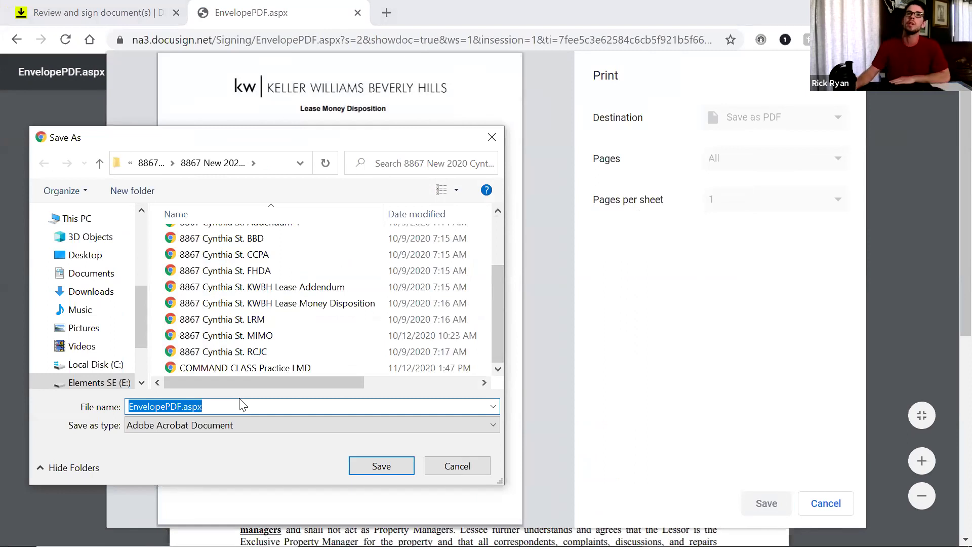
left_click(466, 466)
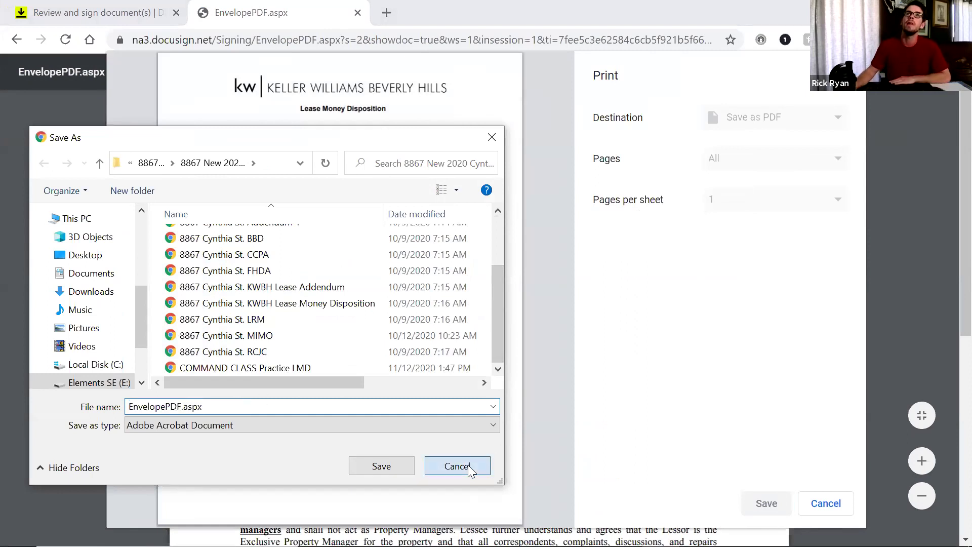
left_click(827, 505)
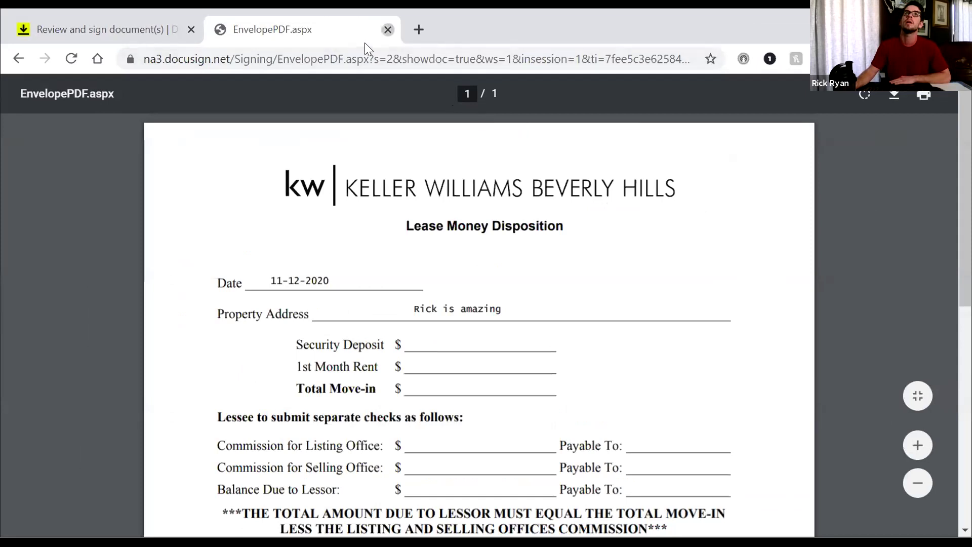
Close the PDF tab, then clear and delete the Property Address text field
left_click(387, 29)
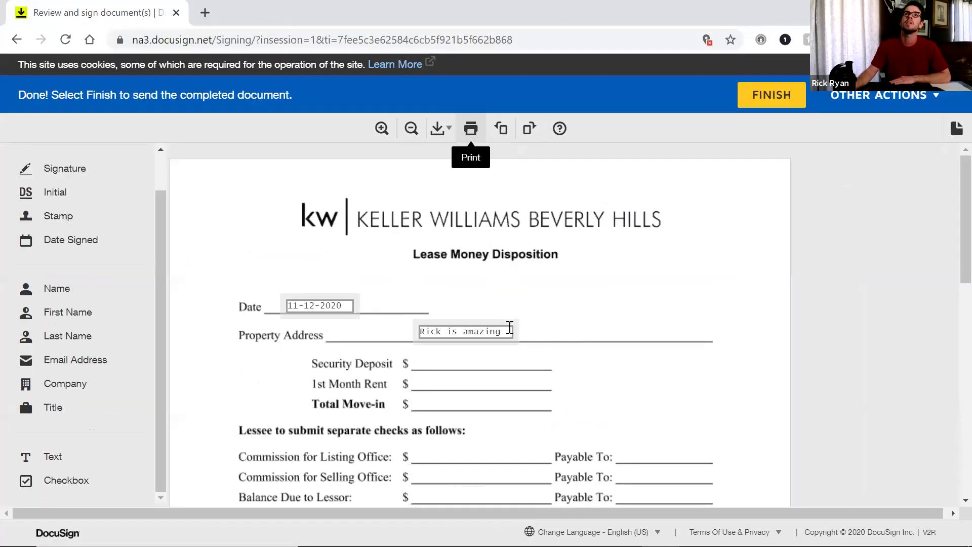
left_click(510, 328)
left_click_drag(509, 328, 406, 335)
type("faj;kfj")
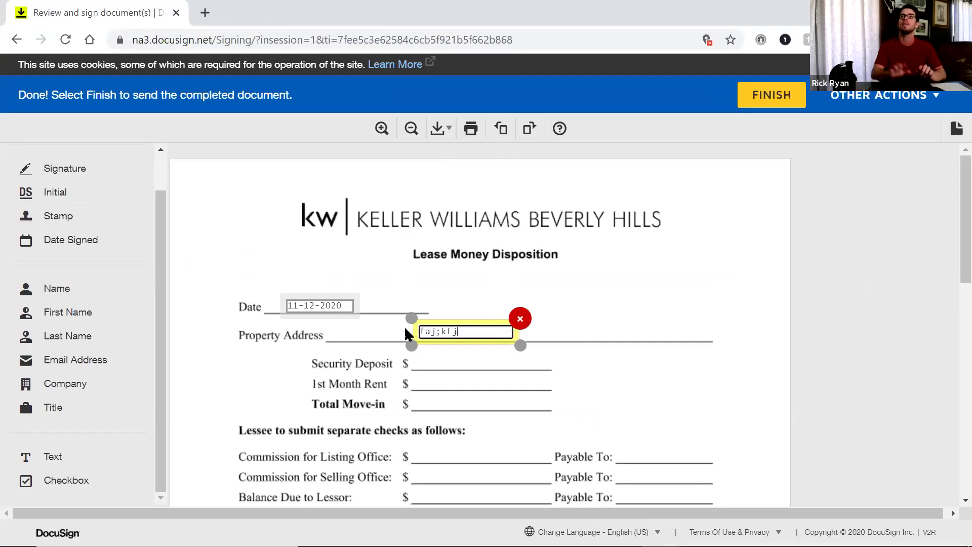
key("BackSpace")
key("BackSpace")
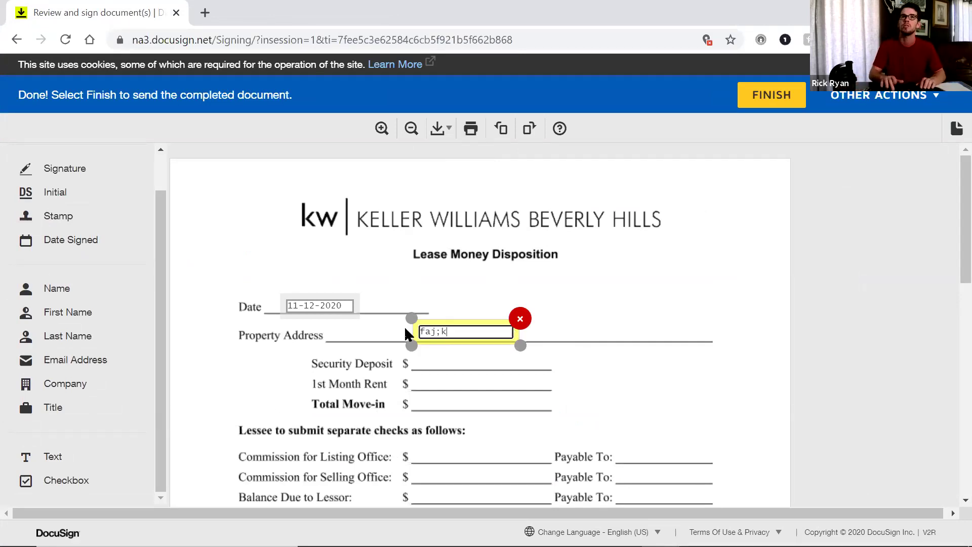
key("BackSpace")
key("BackSpace")
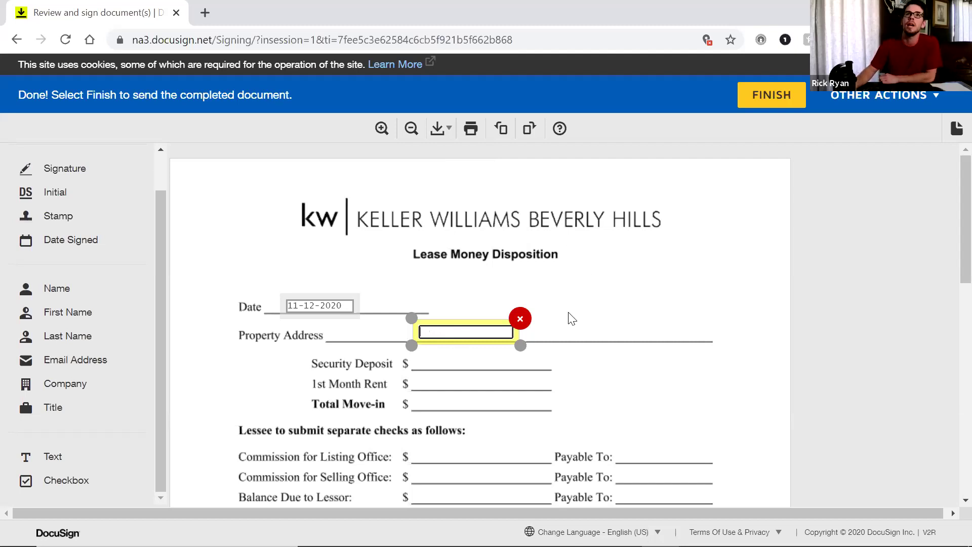
left_click(520, 320)
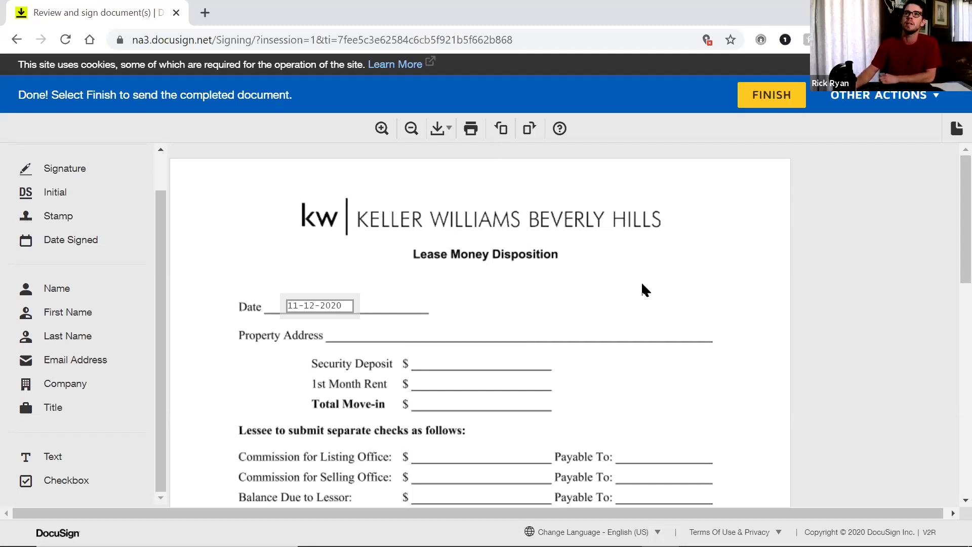
Review the document and finish signing it
scroll(564, 282, "down", 2)
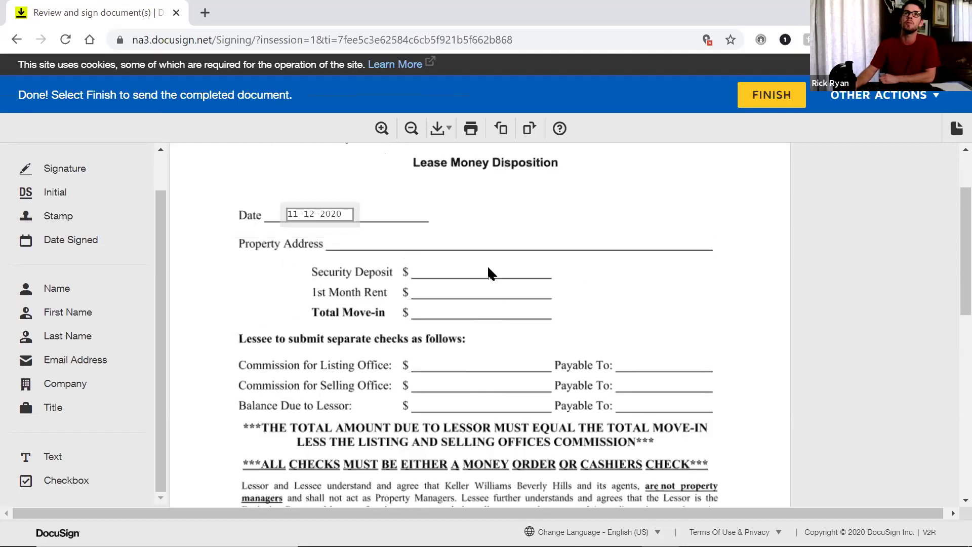
scroll(483, 225, "up", 1)
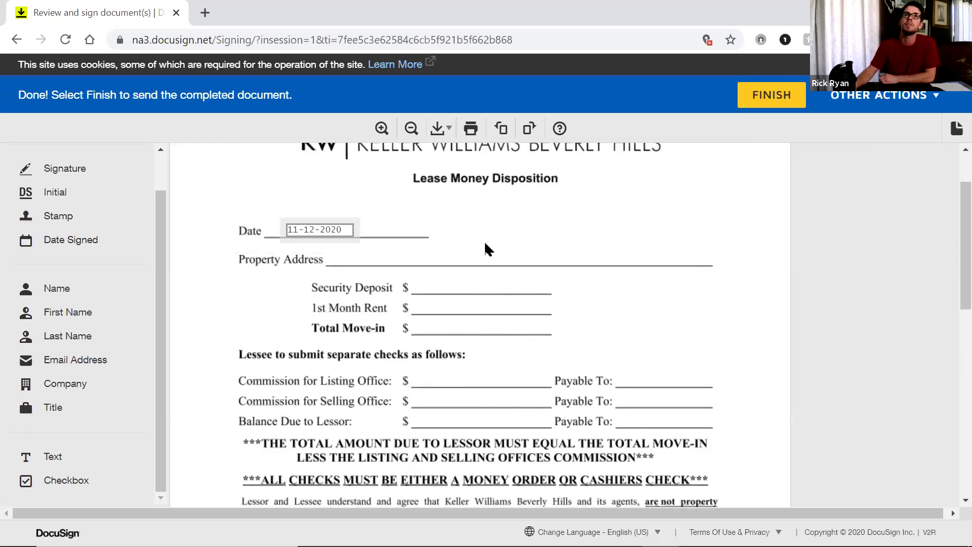
scroll(655, 202, "up", 2)
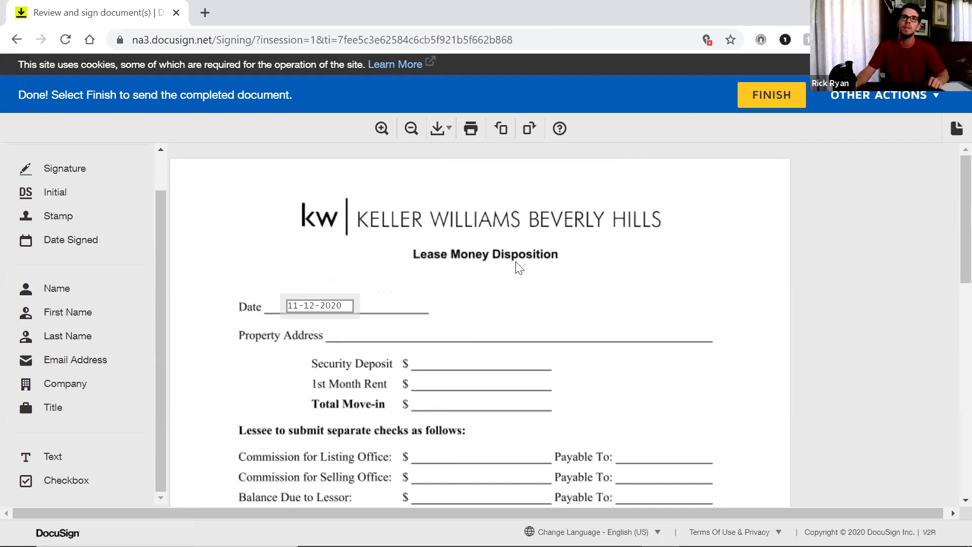
scroll(339, 331, "down", 2)
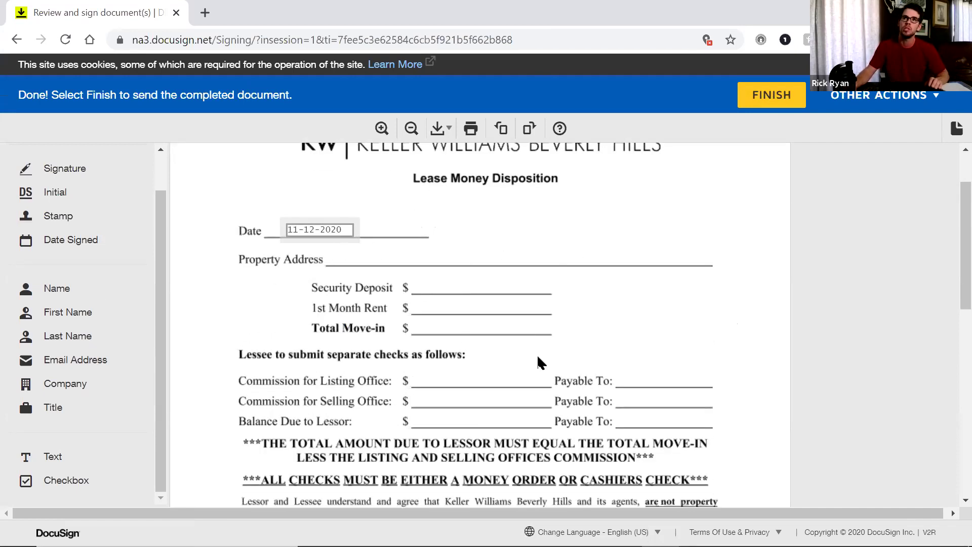
left_click(776, 100)
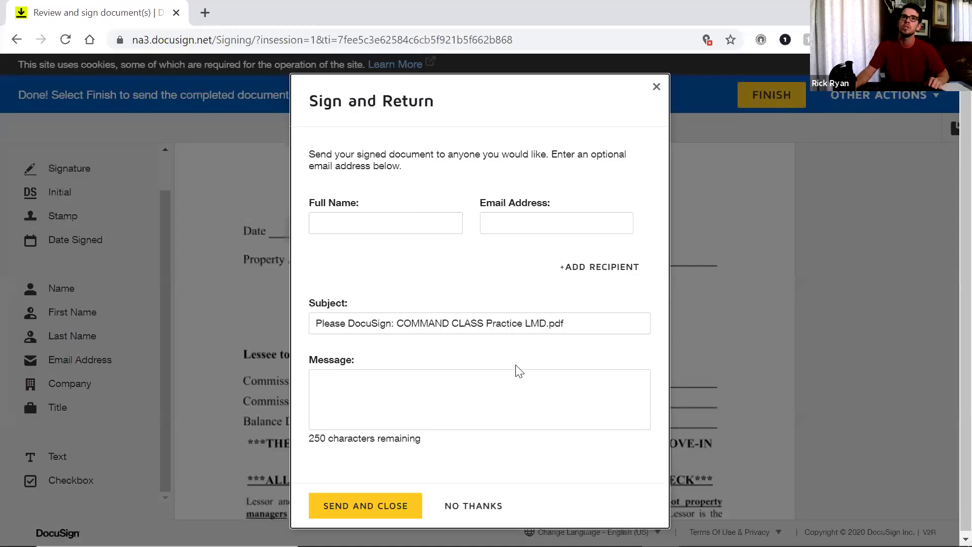
Decline sending a copy and view the completed COMMAND CLASS Practice LMD.pdf from the envelope
left_click(474, 507)
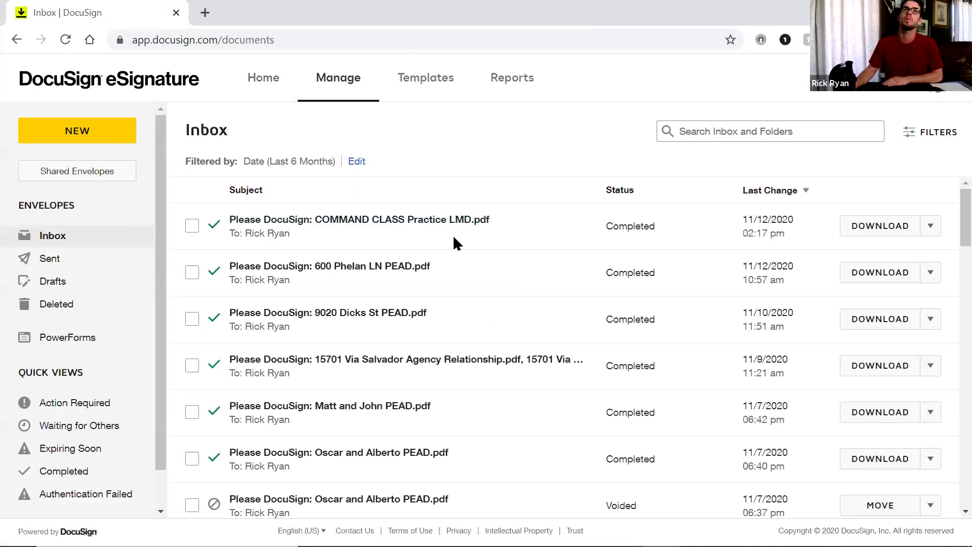
left_click(400, 223)
left_click(920, 172)
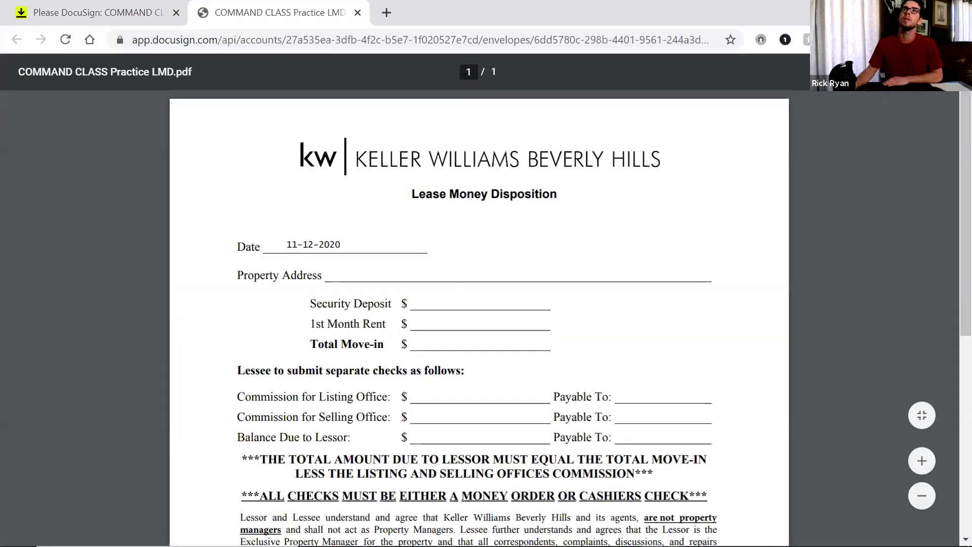
key("ctrl+p")
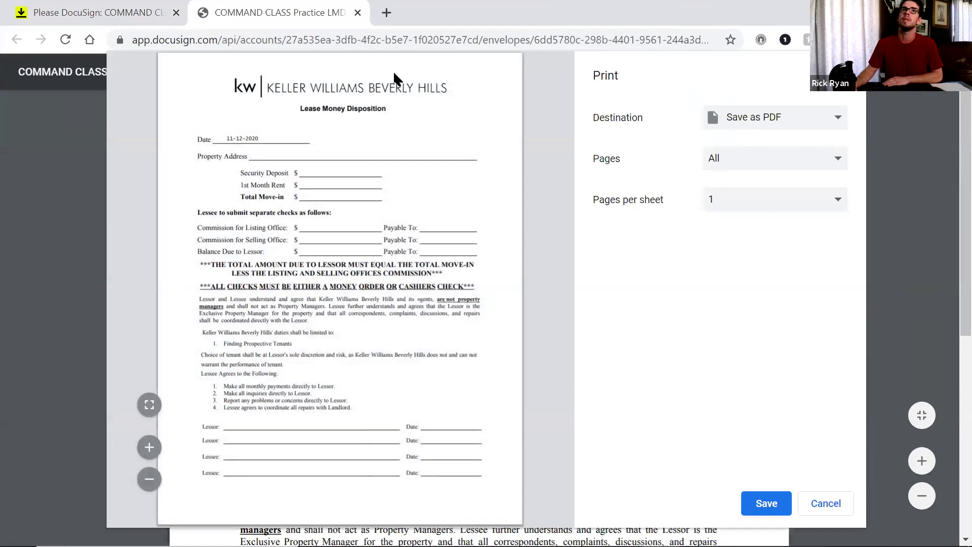
left_click(770, 504)
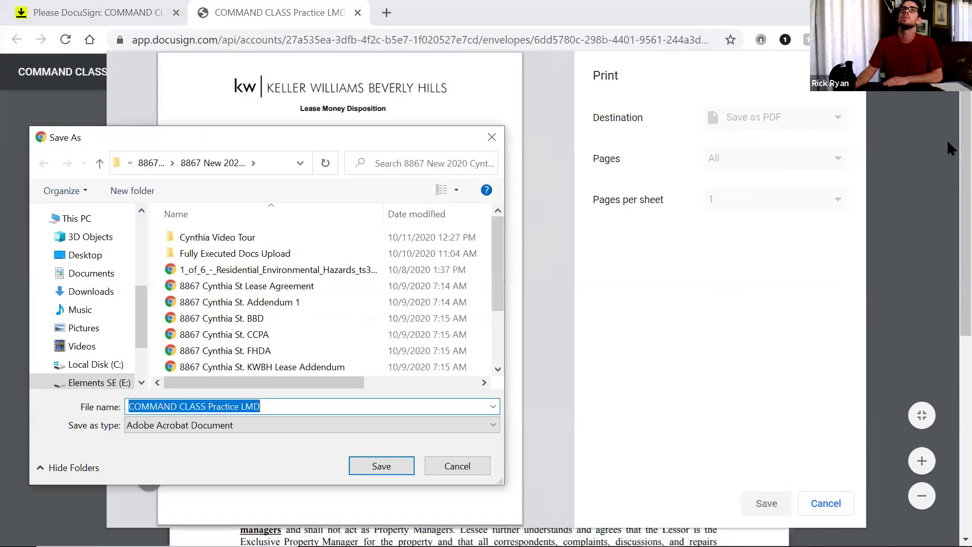
left_click(492, 137)
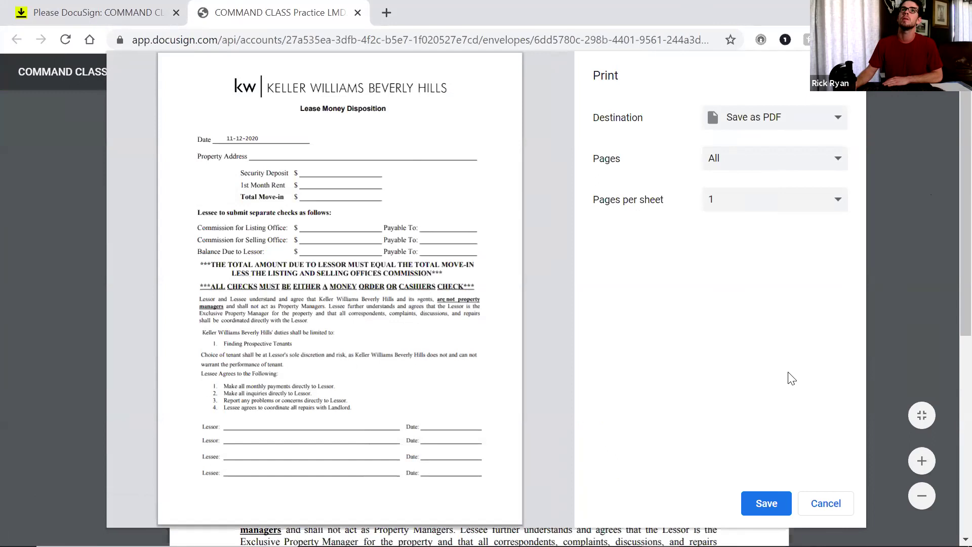
left_click(827, 504)
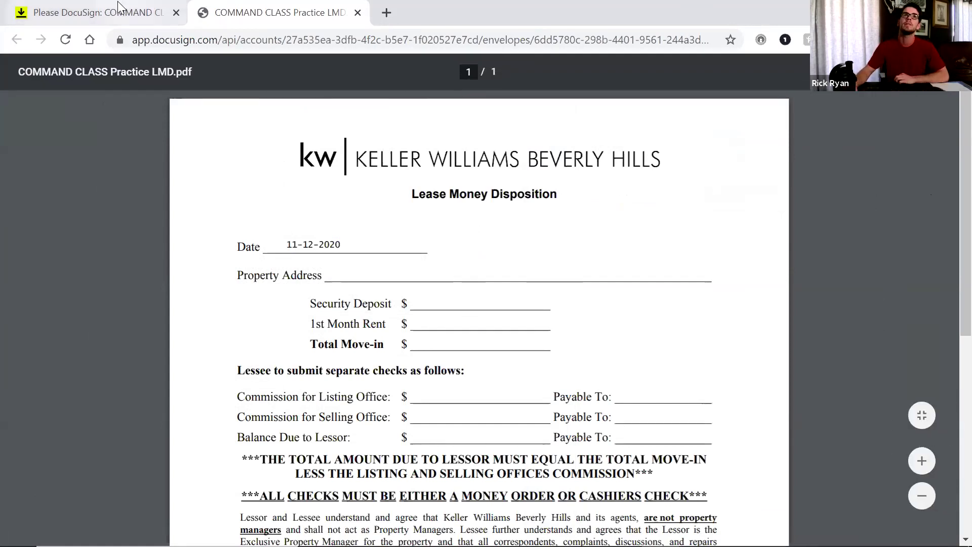
left_click(148, 10)
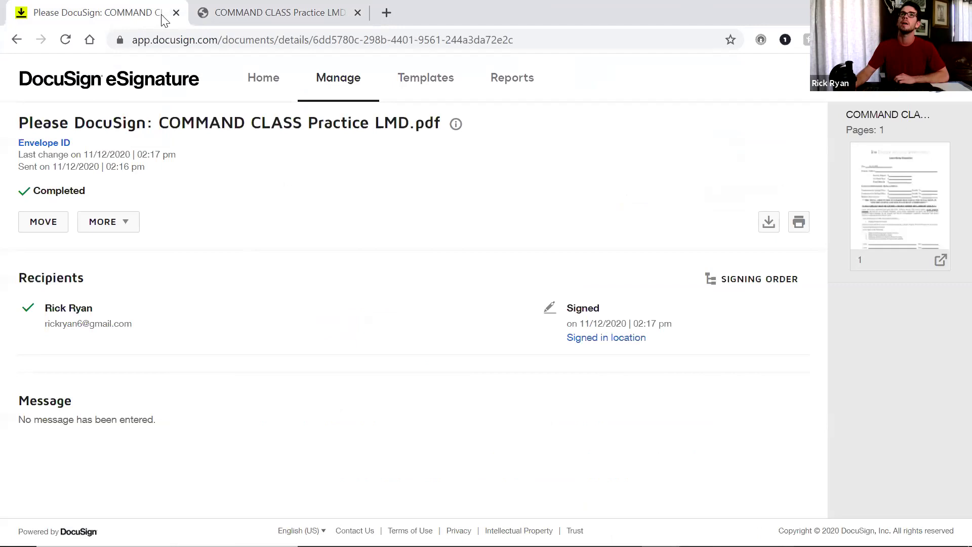
Close both DocuSign tabs, leaving only a blank new browser tab
left_click(292, 12)
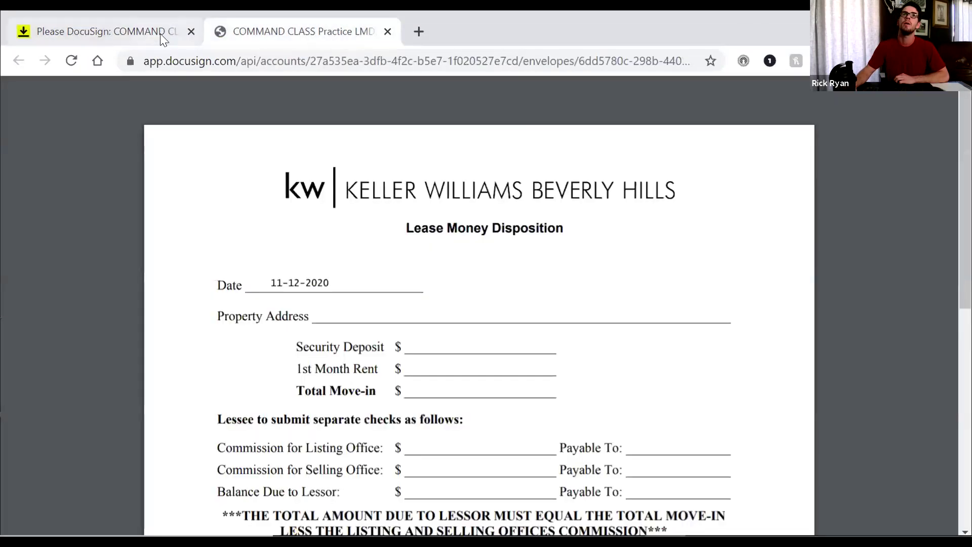
left_click(152, 14)
left_click(191, 31)
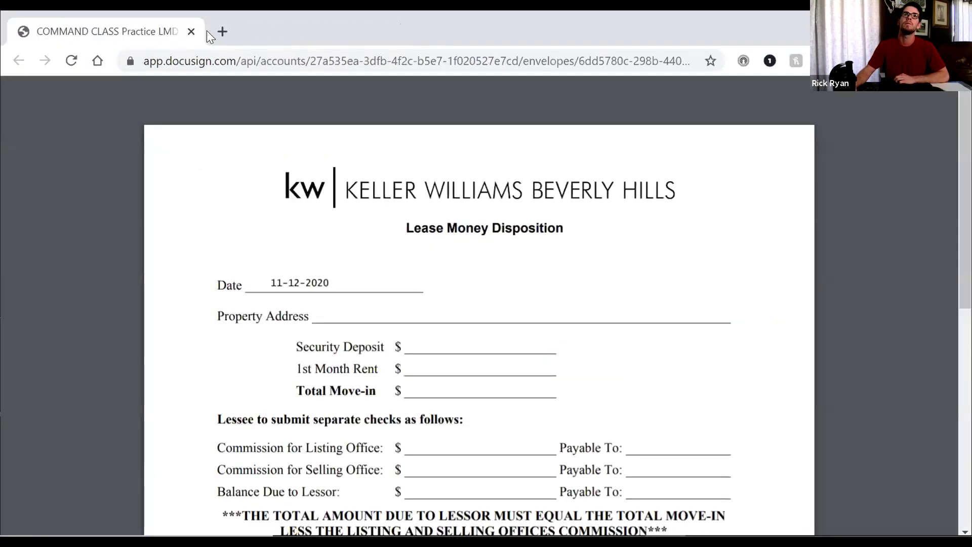
left_click(219, 31)
left_click(191, 31)
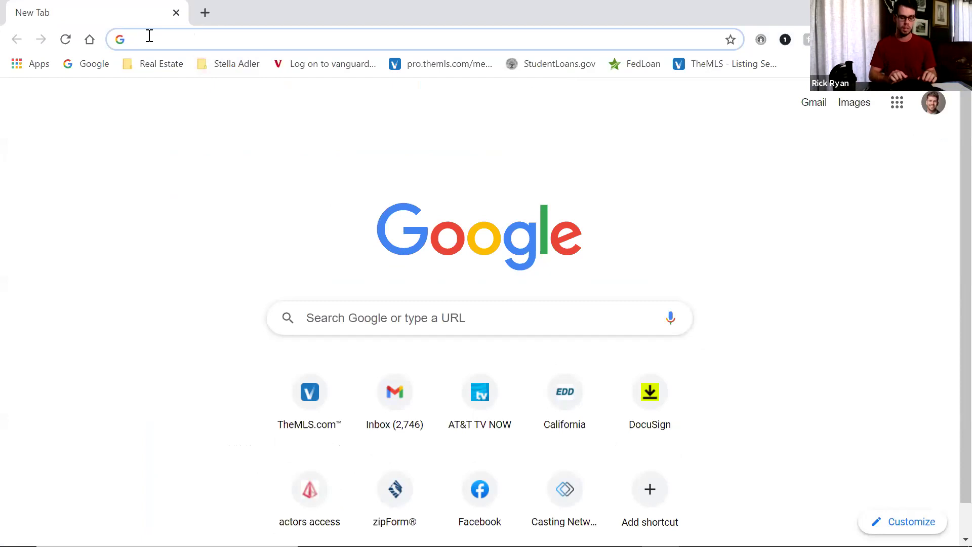
Go to agent.kw.com and open the Contacts list of 1237 contacts
type("agen")
key("Return")
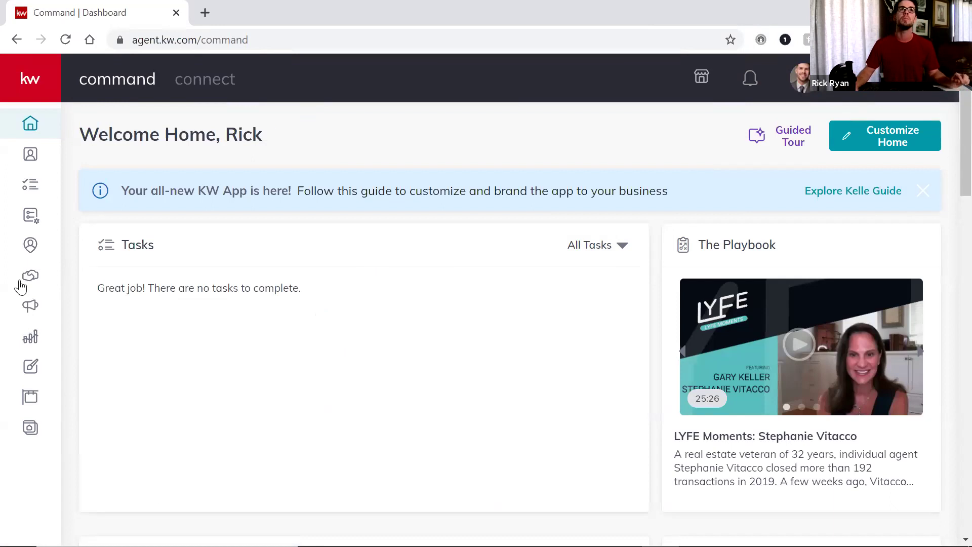
left_click(29, 153)
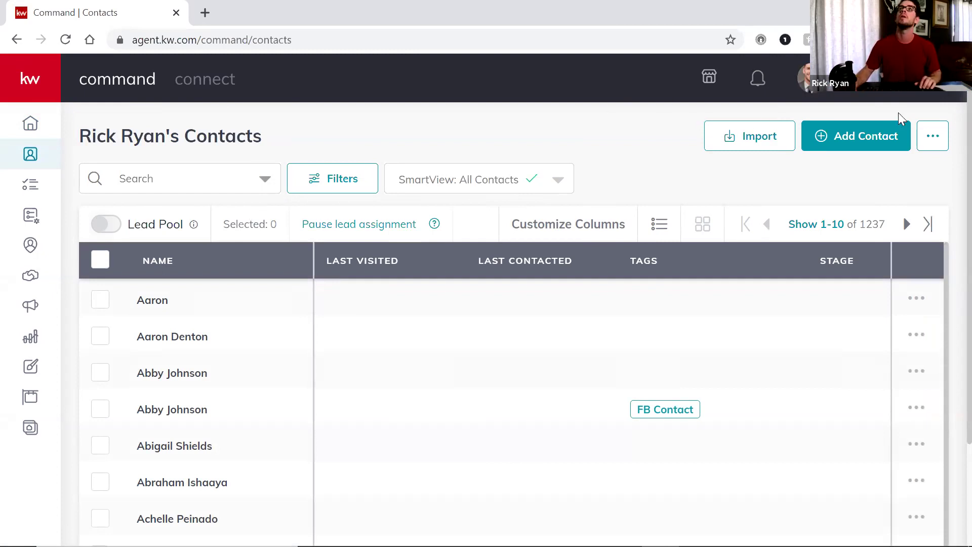
Create a new contact, entering the client's full name in the Full Name field
left_click(860, 142)
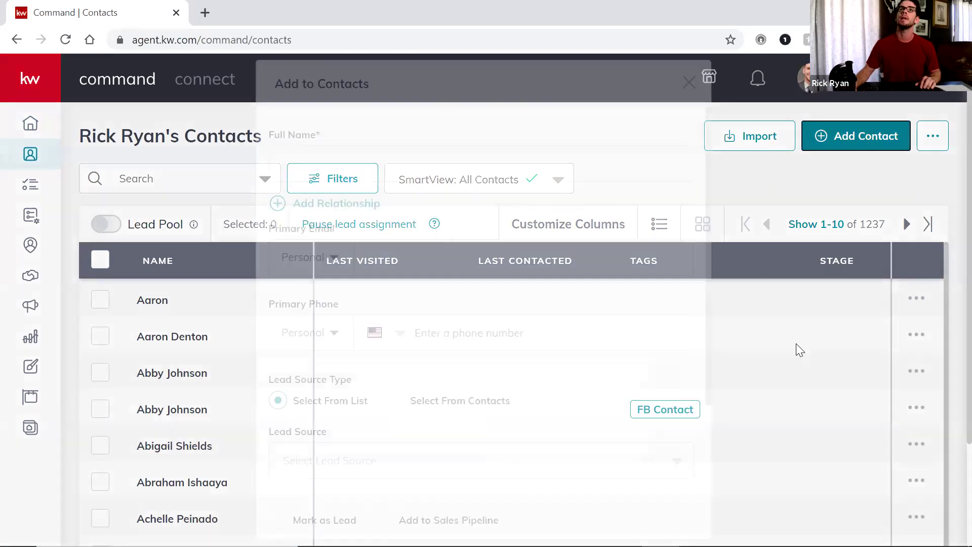
left_click(398, 157)
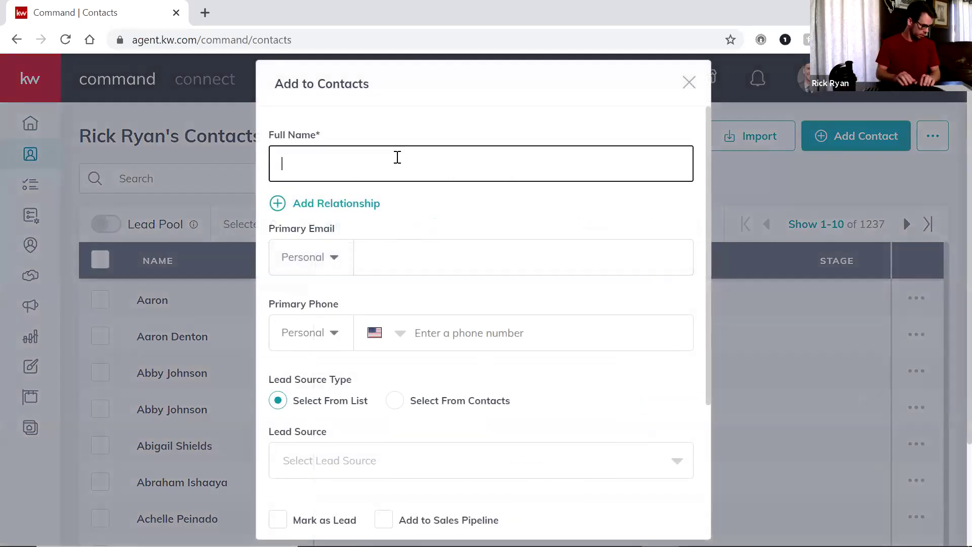
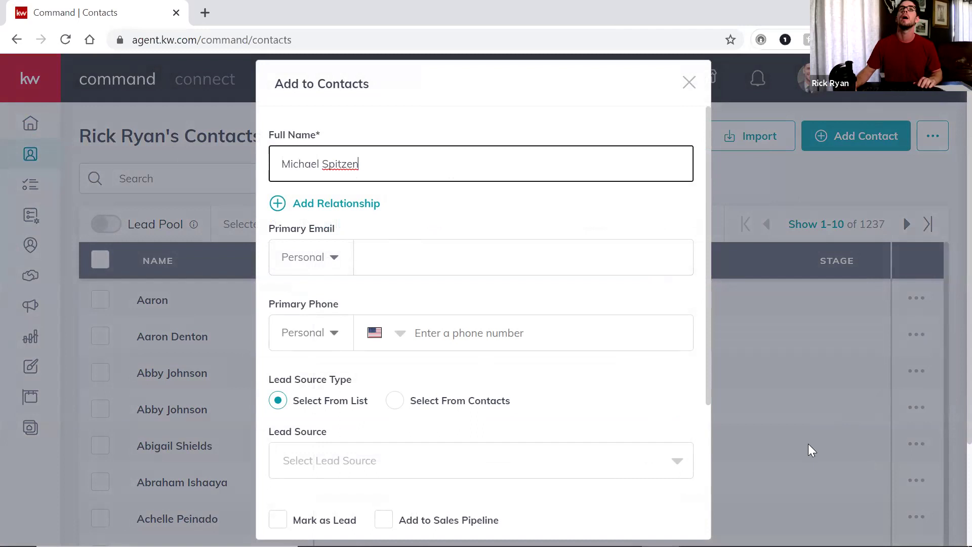
left_click(525, 104)
left_click(512, 163)
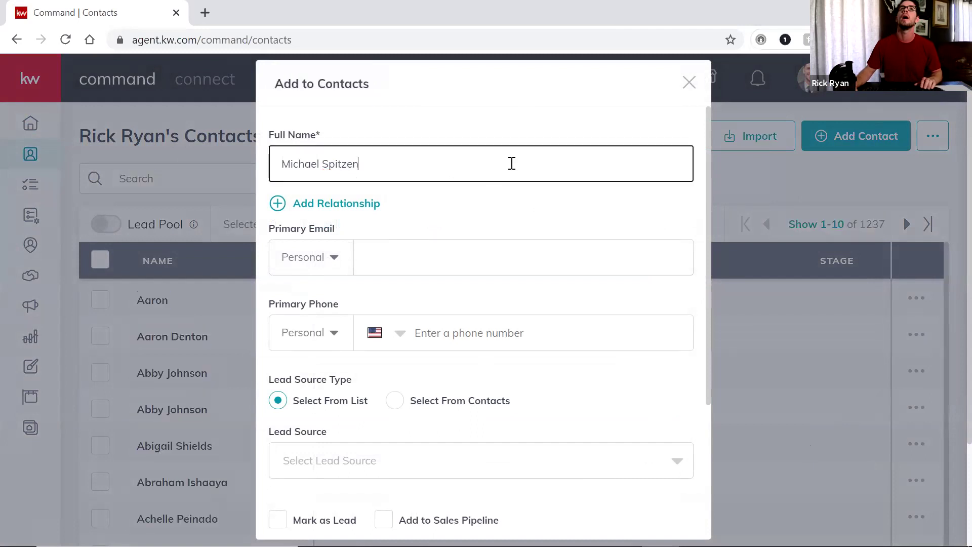
scroll(602, 267, "down", 2)
scroll(449, 210, "up", 4)
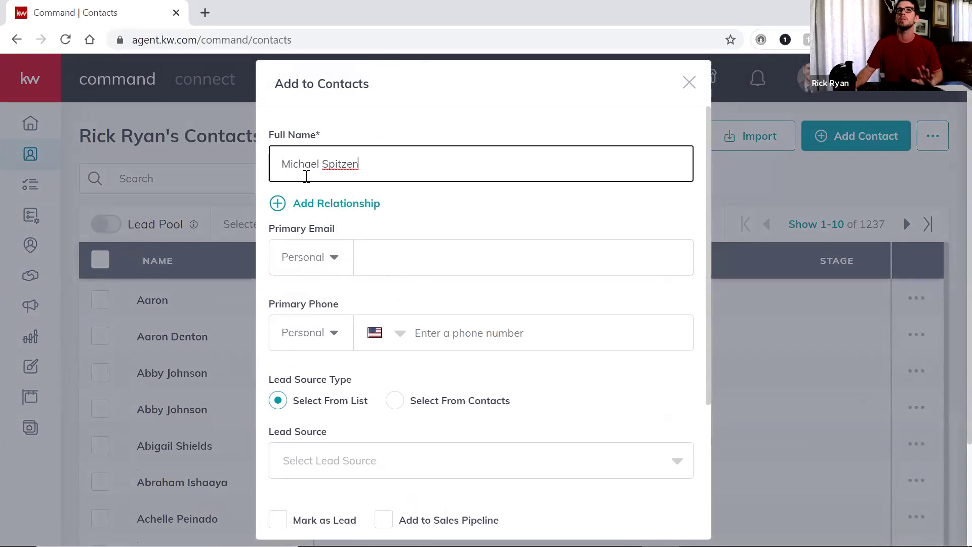
scroll(541, 279, "down", 1)
scroll(540, 279, "down", 3)
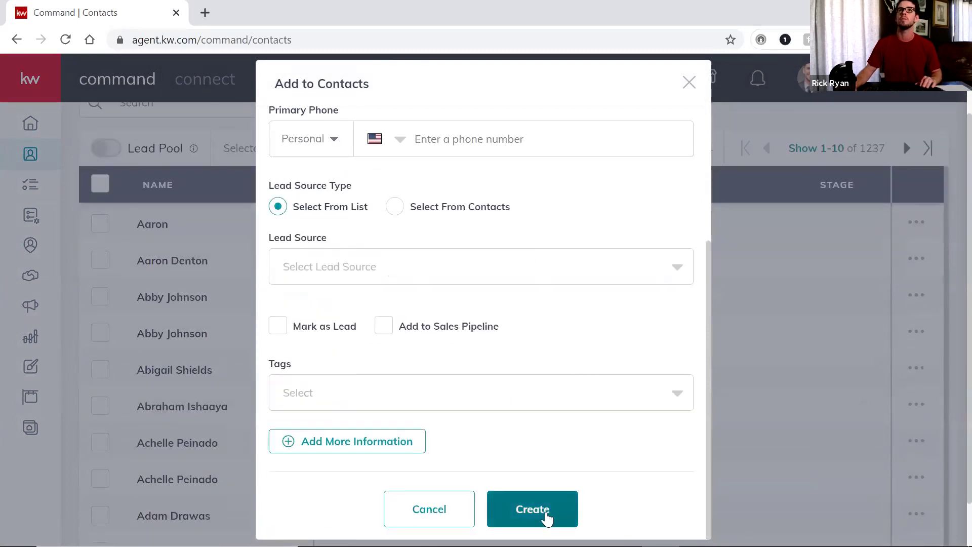
scroll(571, 450, "up", 3)
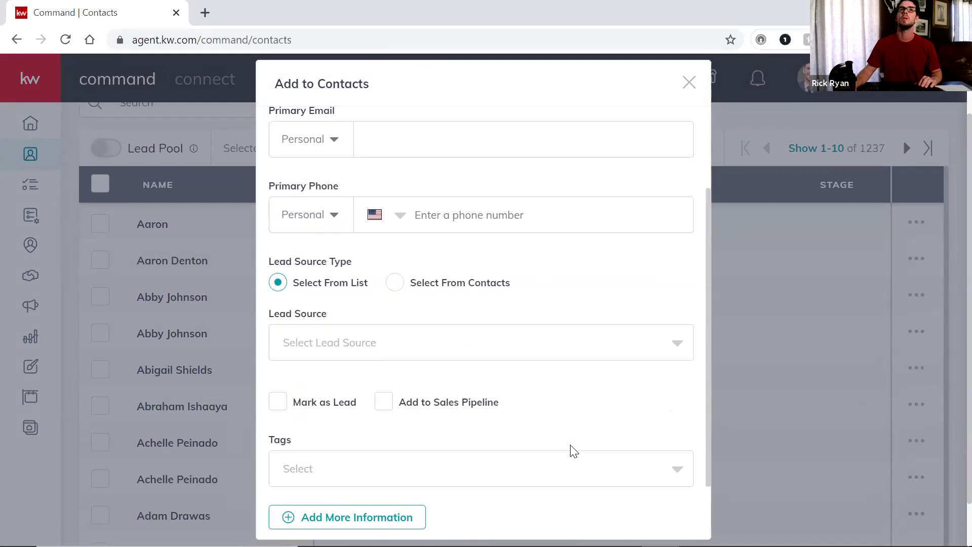
scroll(570, 449, "down", 5)
left_click(538, 506)
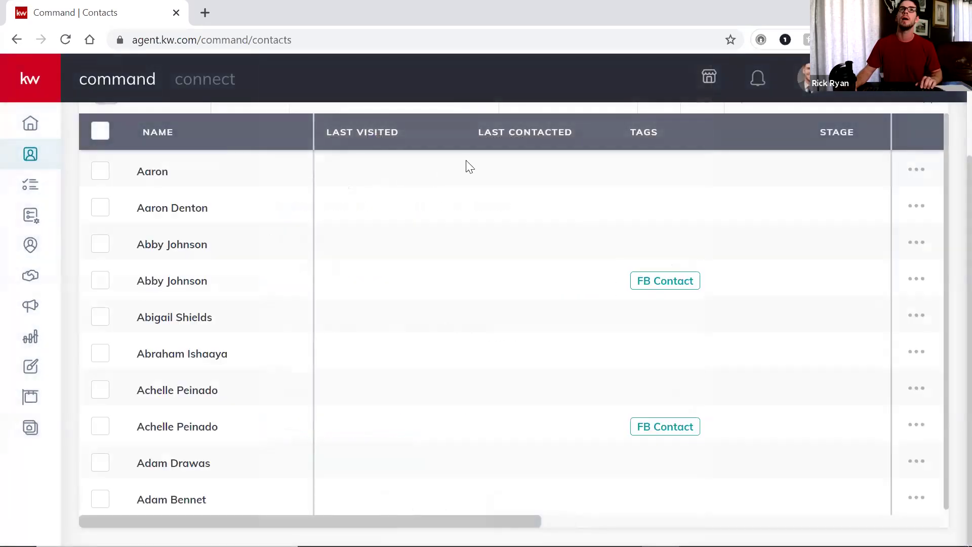
scroll(622, 173, "up", 3)
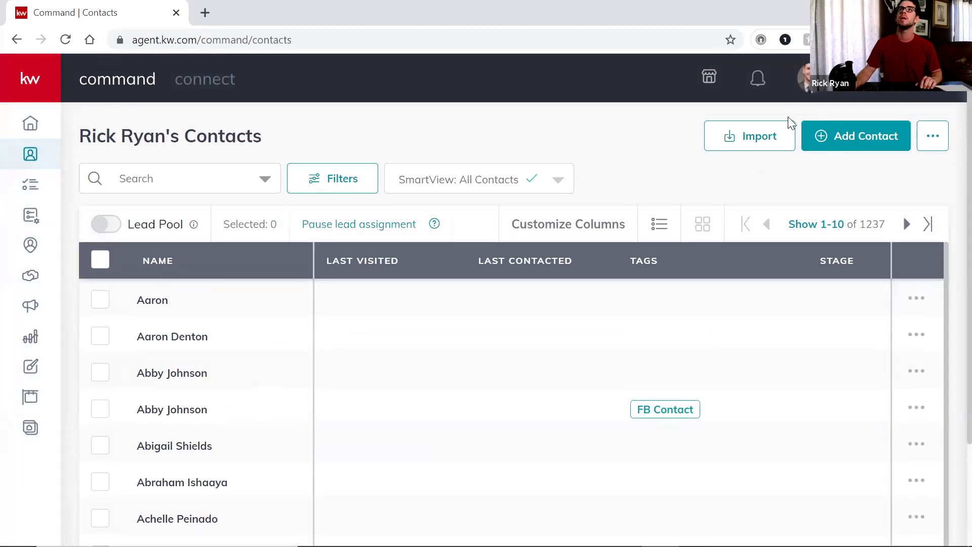
Add another contact with the tenant client's full name and create it
left_click(866, 140)
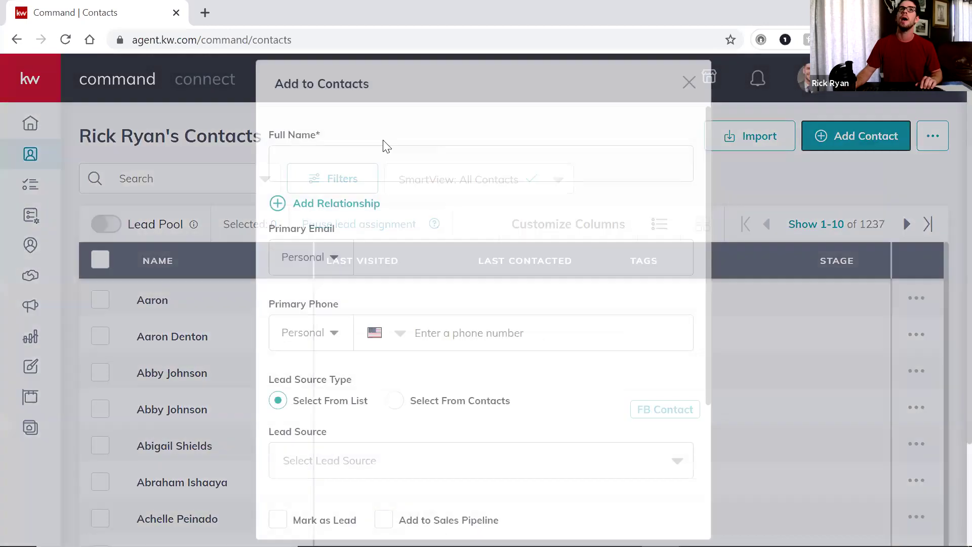
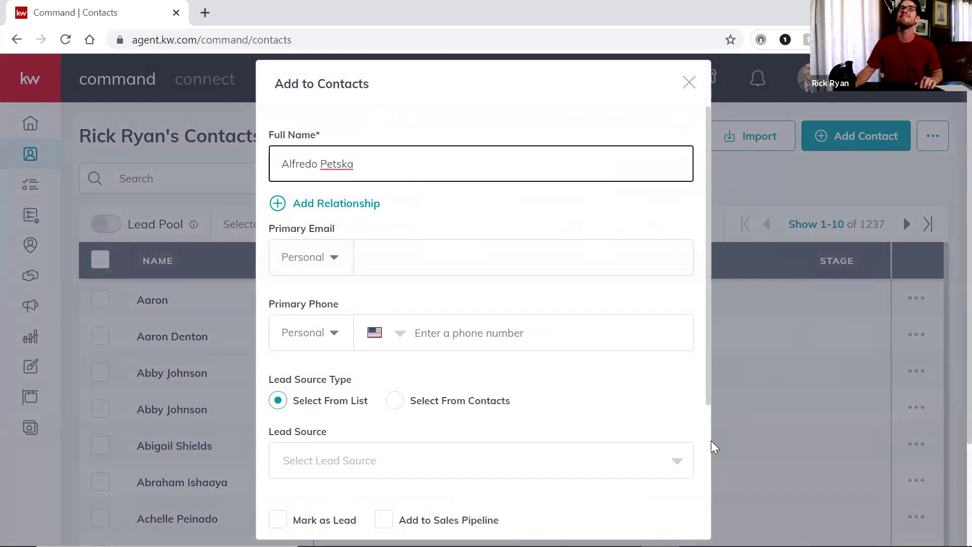
left_click(528, 77)
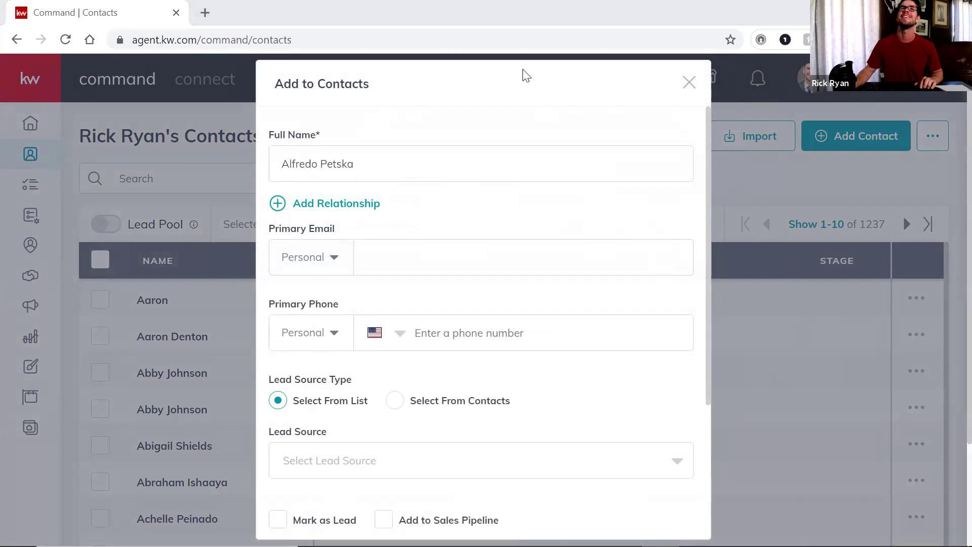
scroll(625, 265, "down", 5)
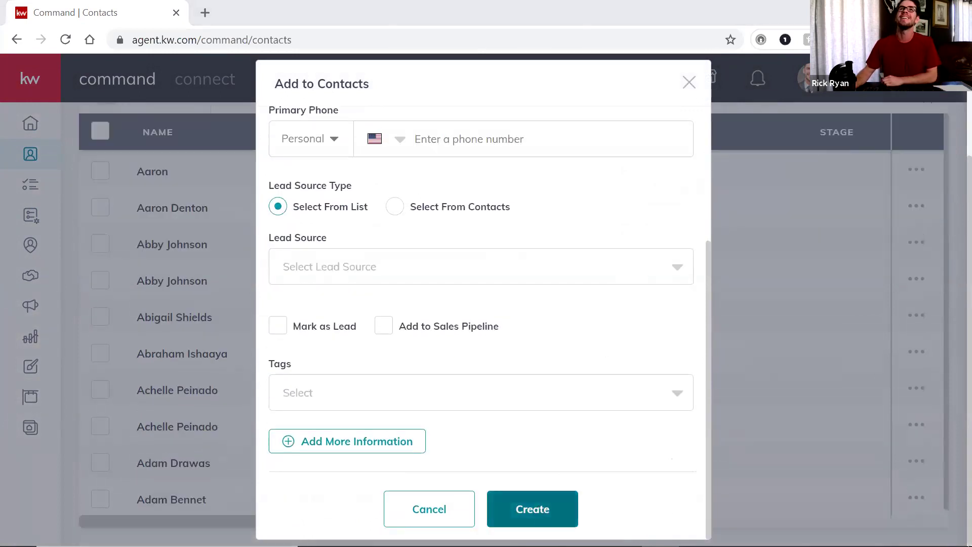
left_click(532, 509)
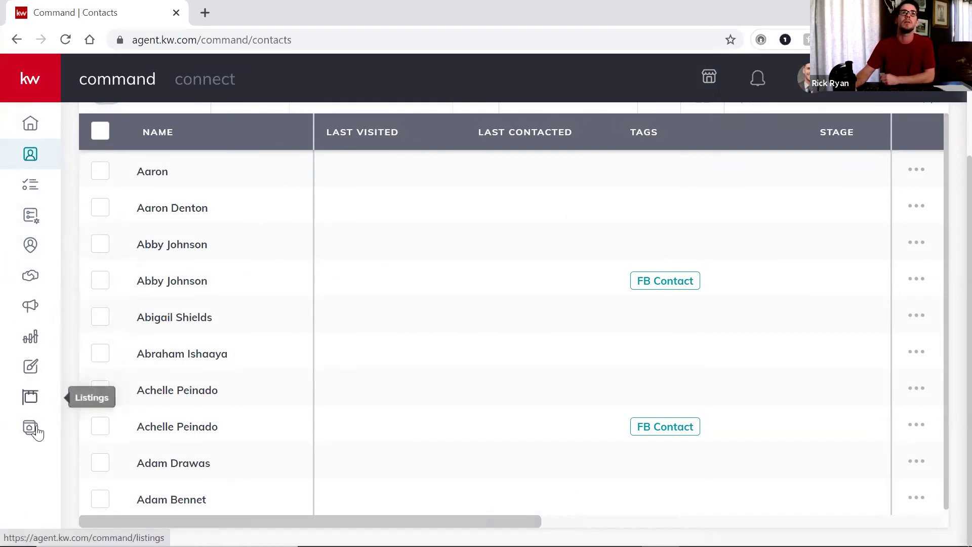
Go to the Opportunities dashboard and start a new opportunity
left_click(31, 280)
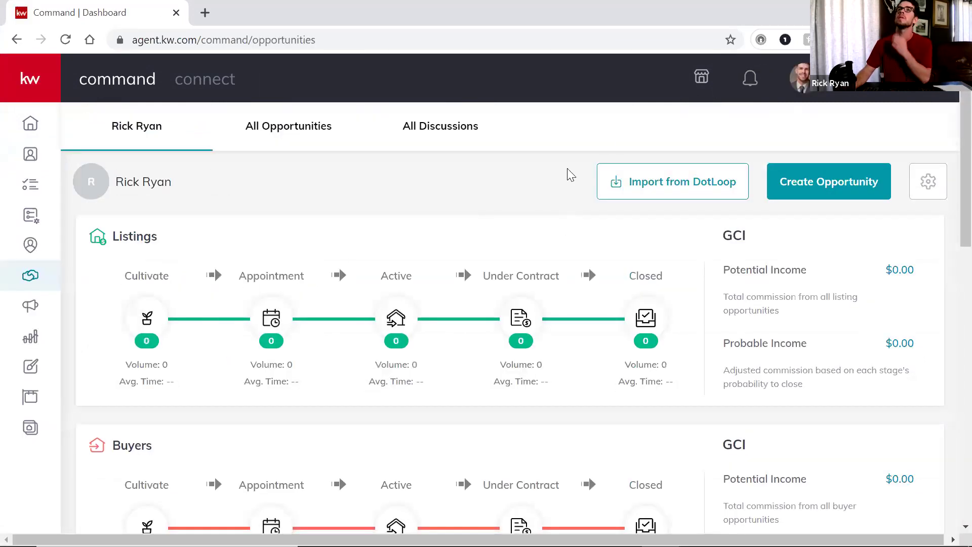
left_click(808, 186)
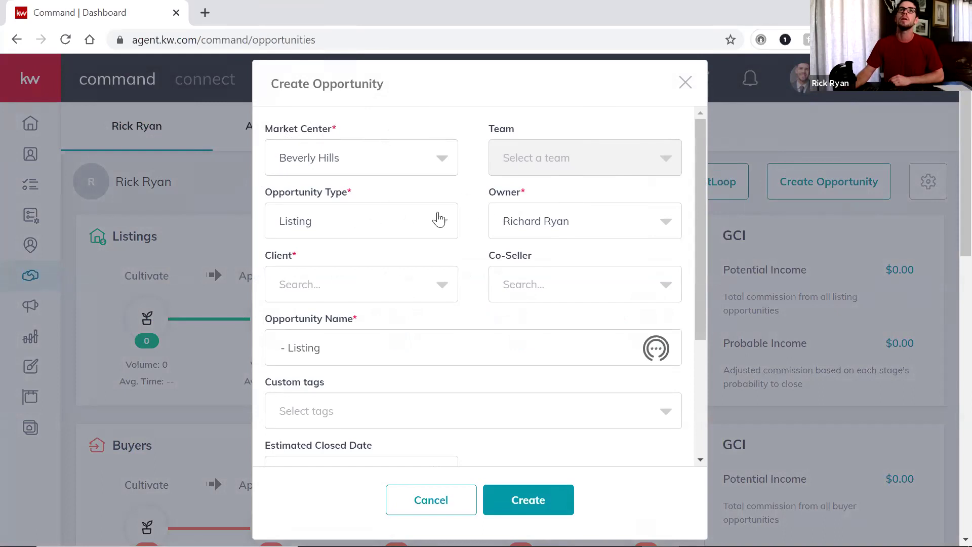
left_click(443, 227)
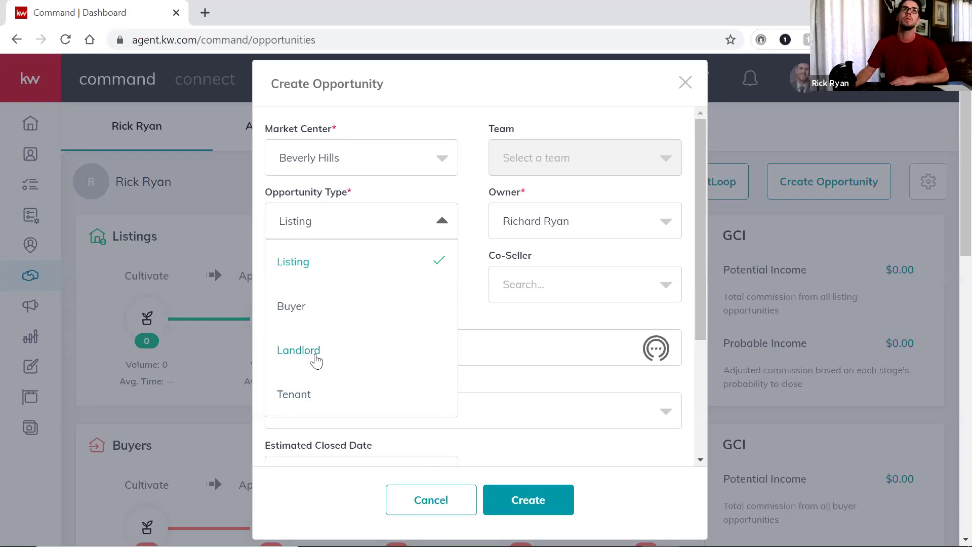
left_click(298, 350)
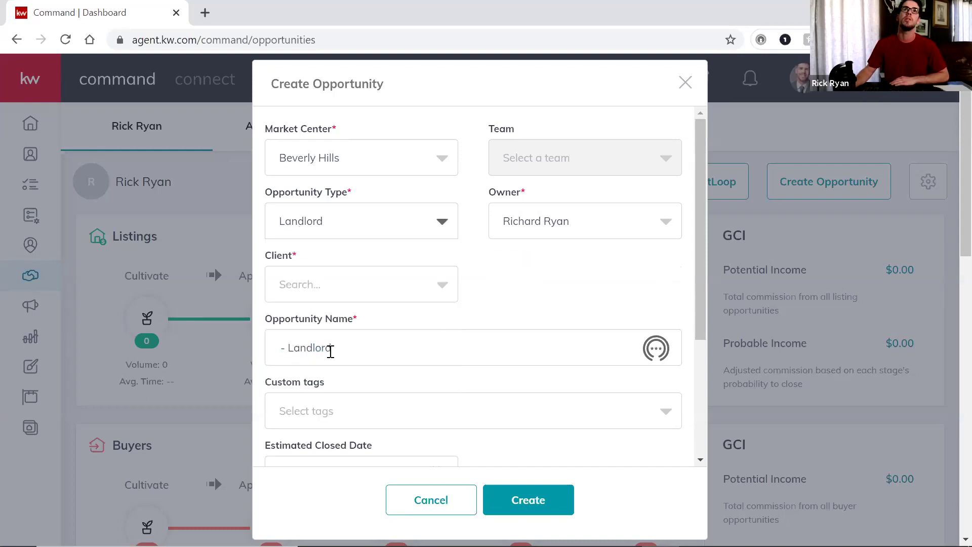
left_click(405, 286)
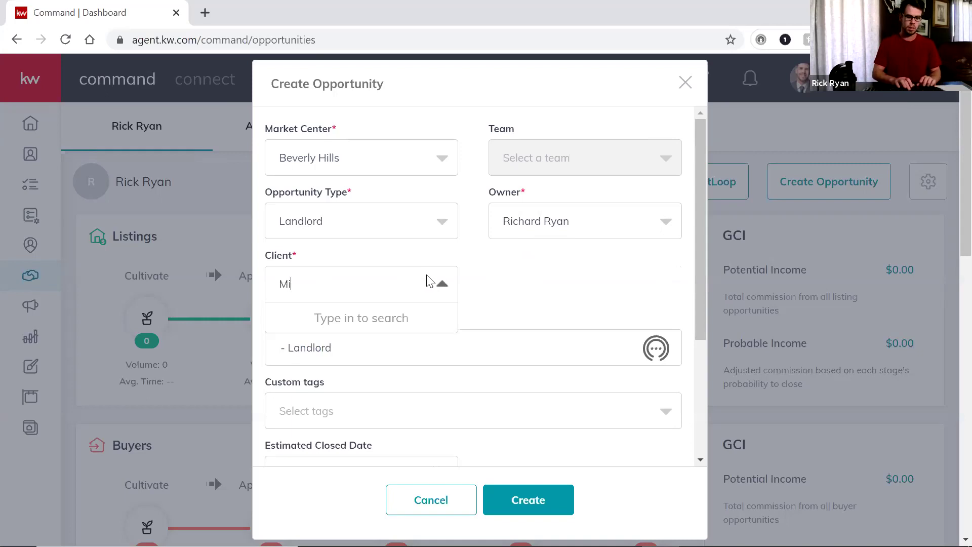
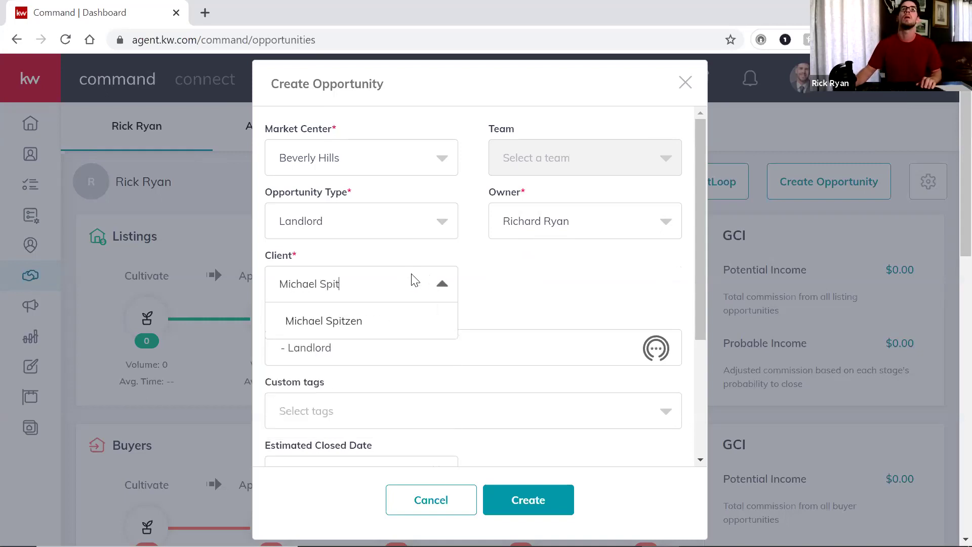
left_click(375, 322)
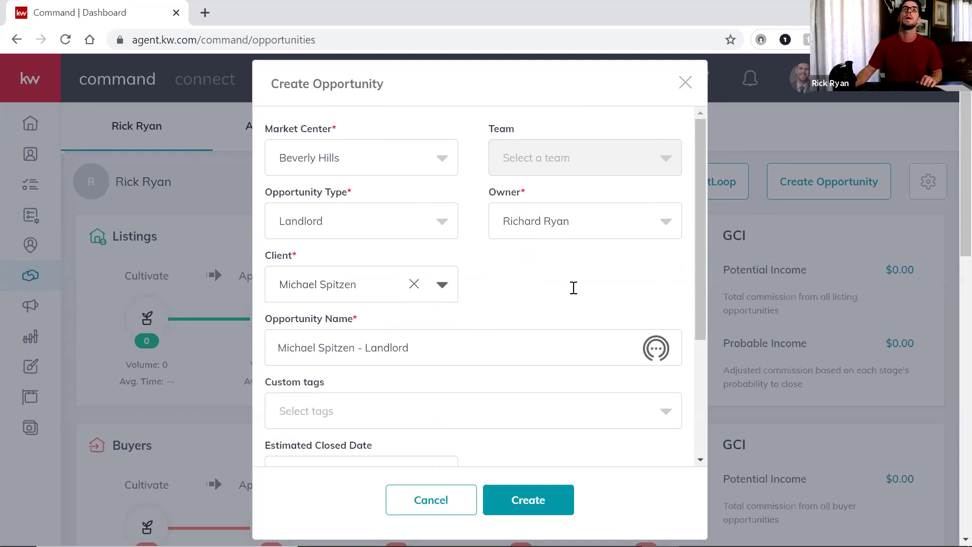
scroll(573, 288, "down", 1)
left_click_drag(461, 272, 227, 272)
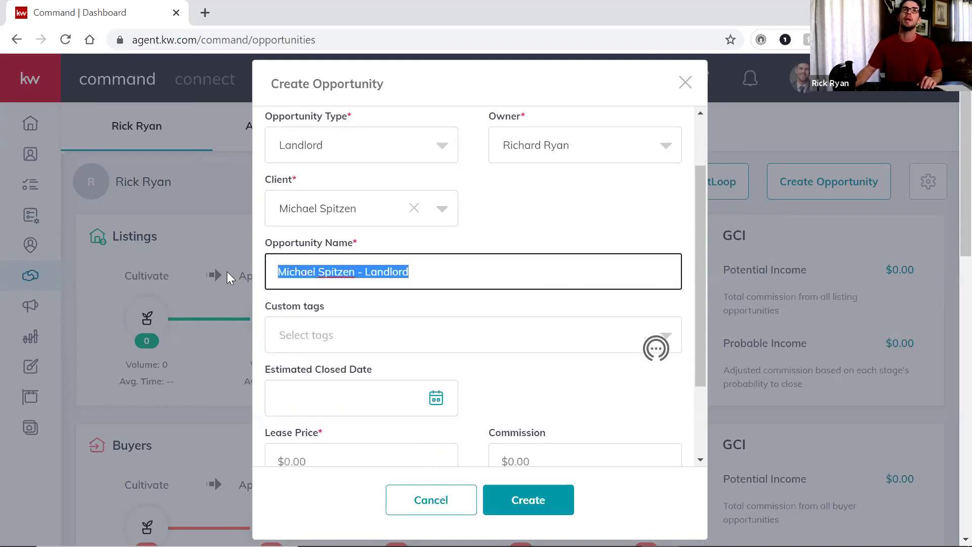
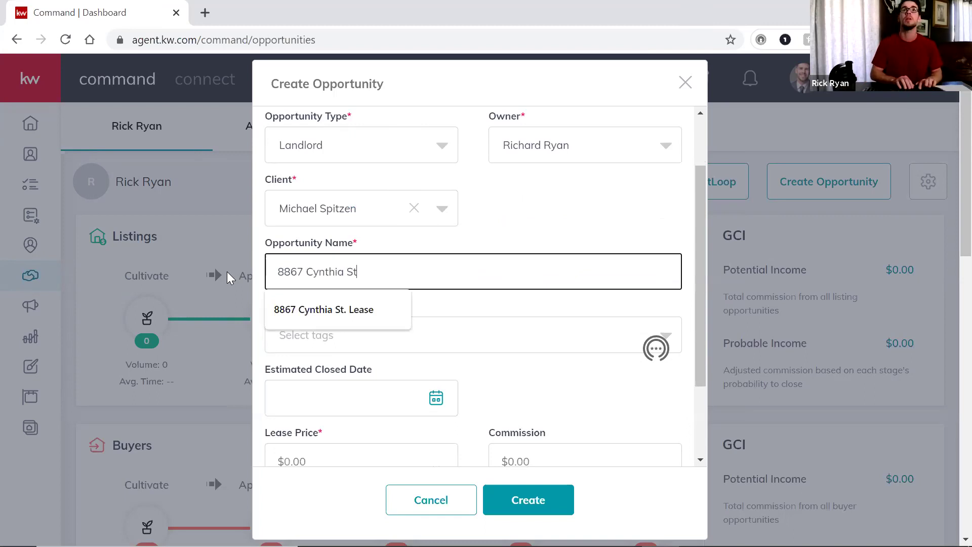
type("TEST Lease")
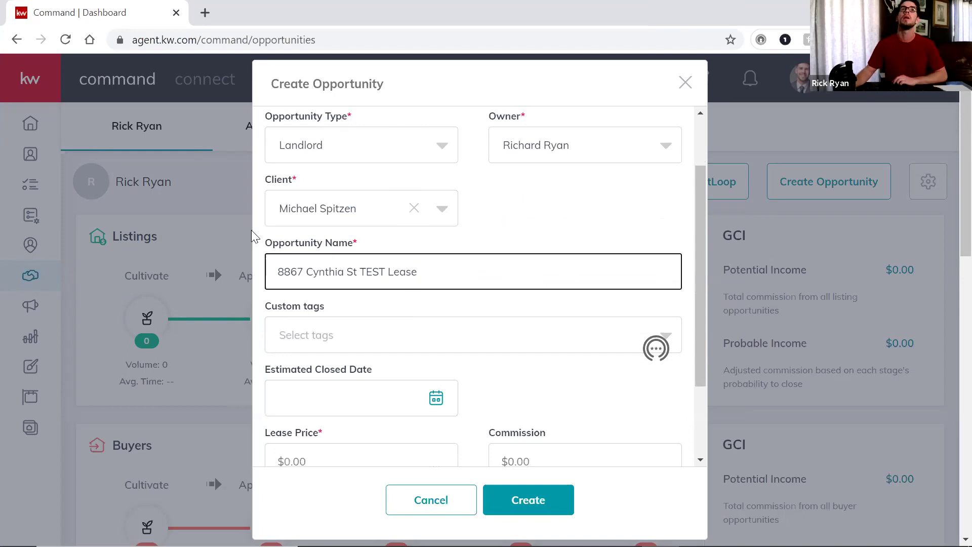
Enter a lease price of 6000 and a commission of $2,160
scroll(466, 288, "down", 2)
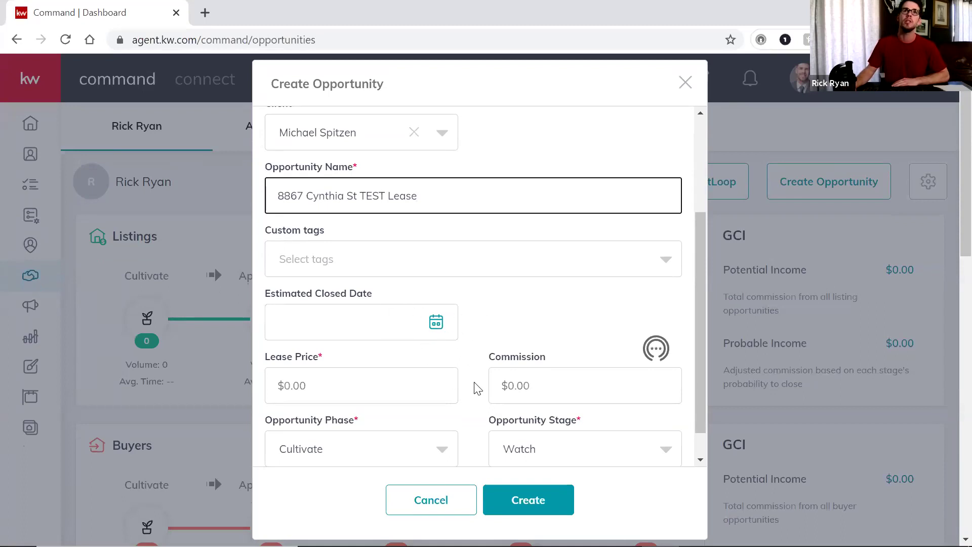
scroll(445, 389, "down", 1)
left_click(347, 360)
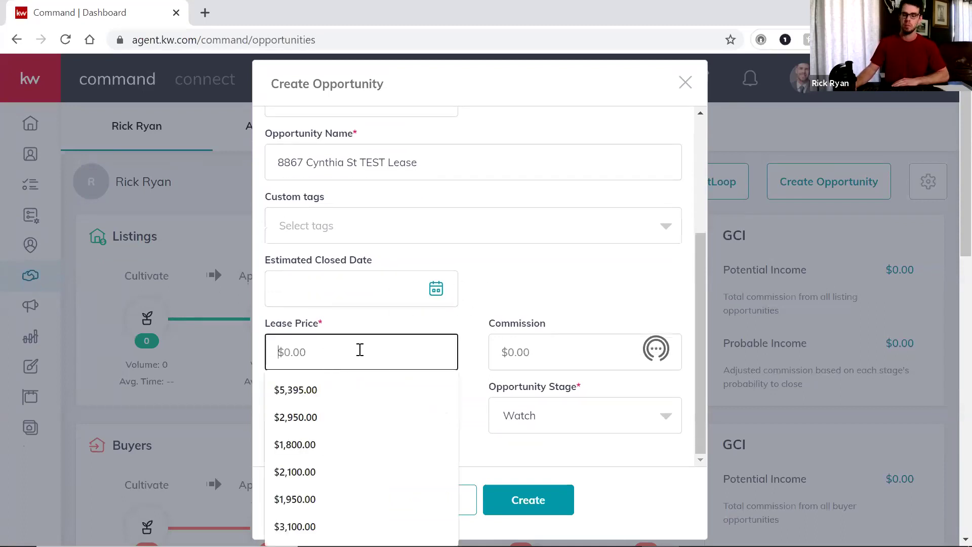
type("6000")
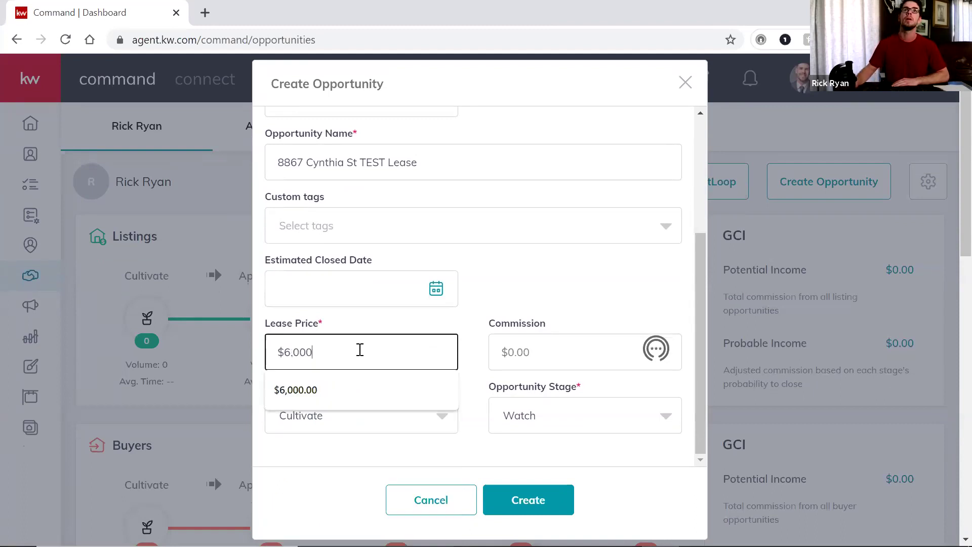
left_click(559, 366)
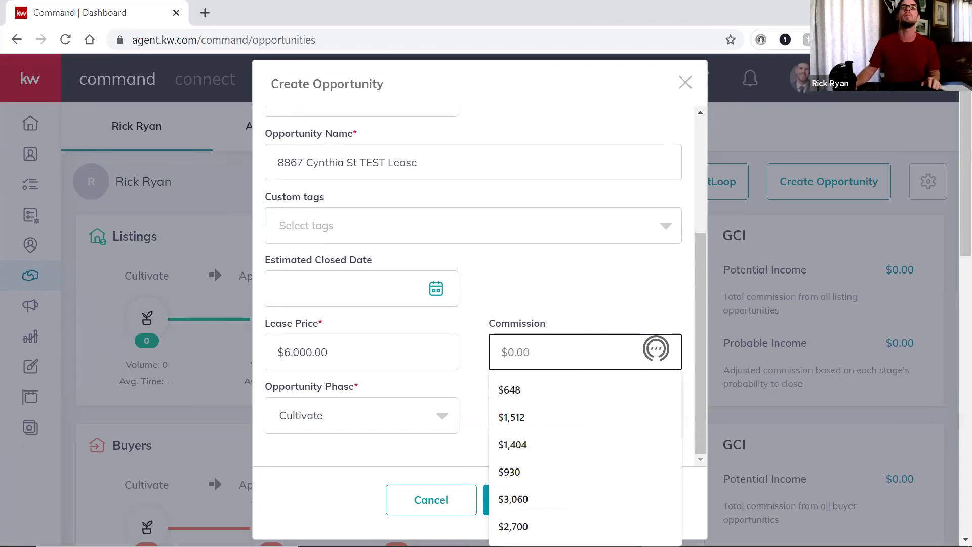
left_click(618, 274)
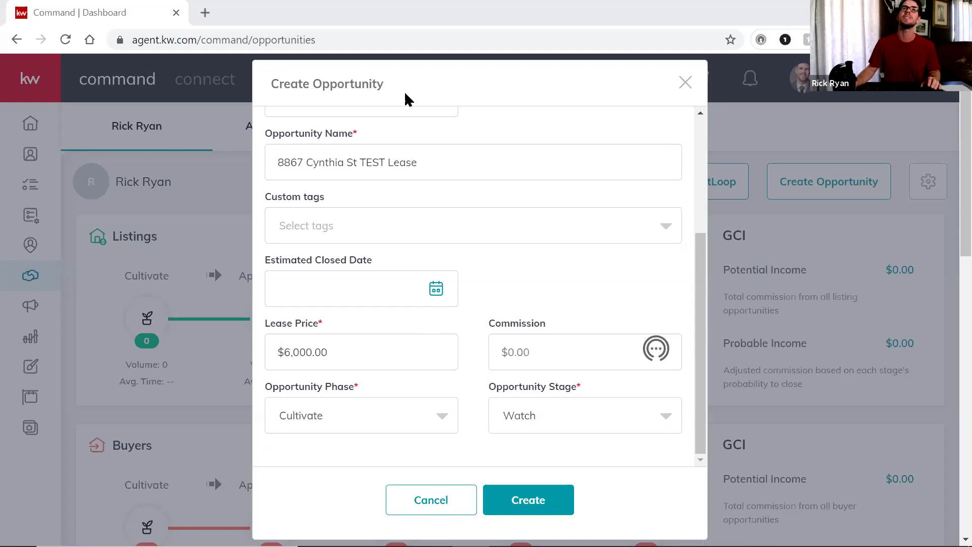
left_click(555, 348)
type("2160")
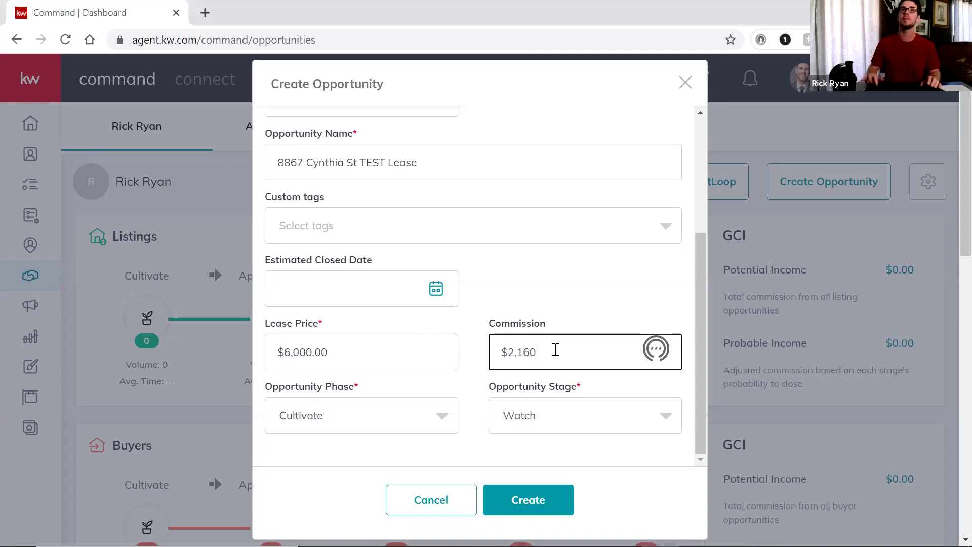
left_click(630, 299)
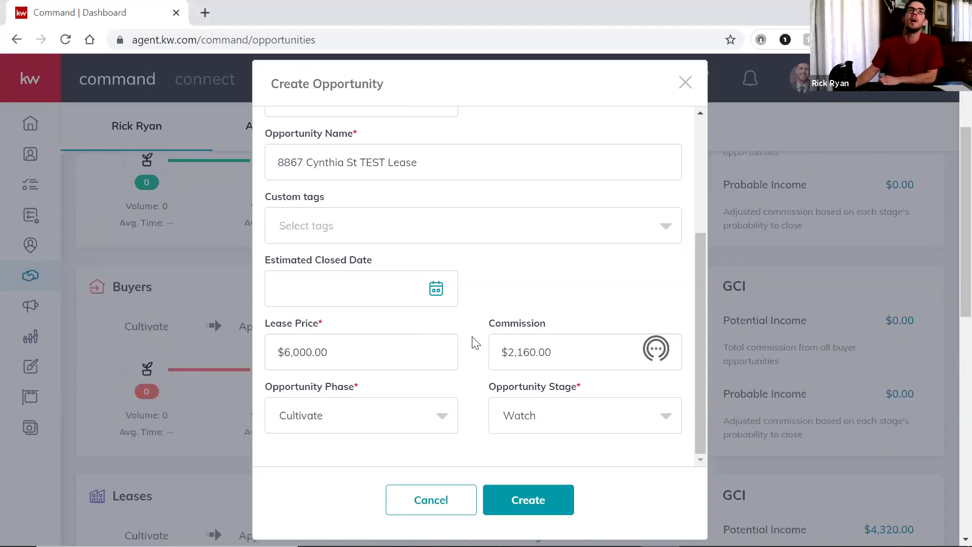
Set phase to Active and stage to Applications, then create the opportunity
left_click(444, 422)
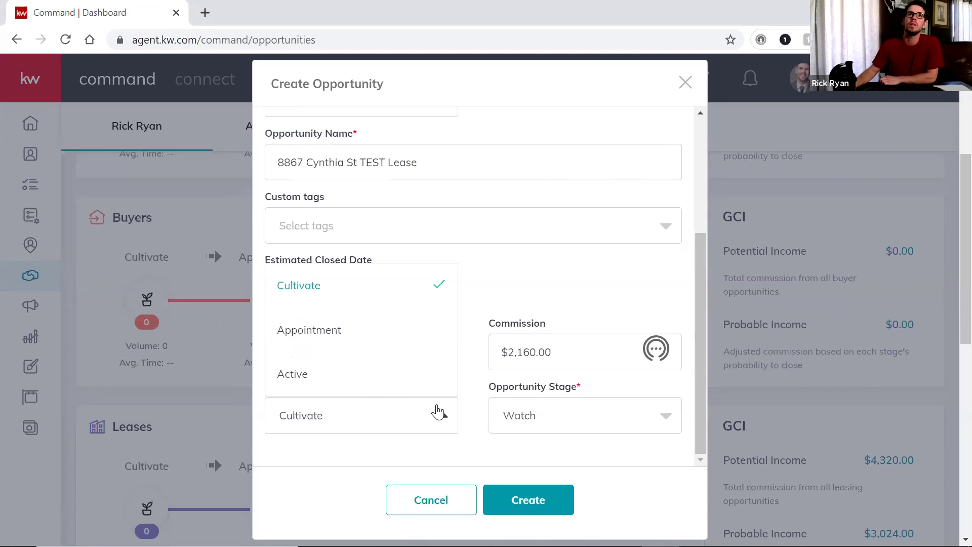
left_click(336, 374)
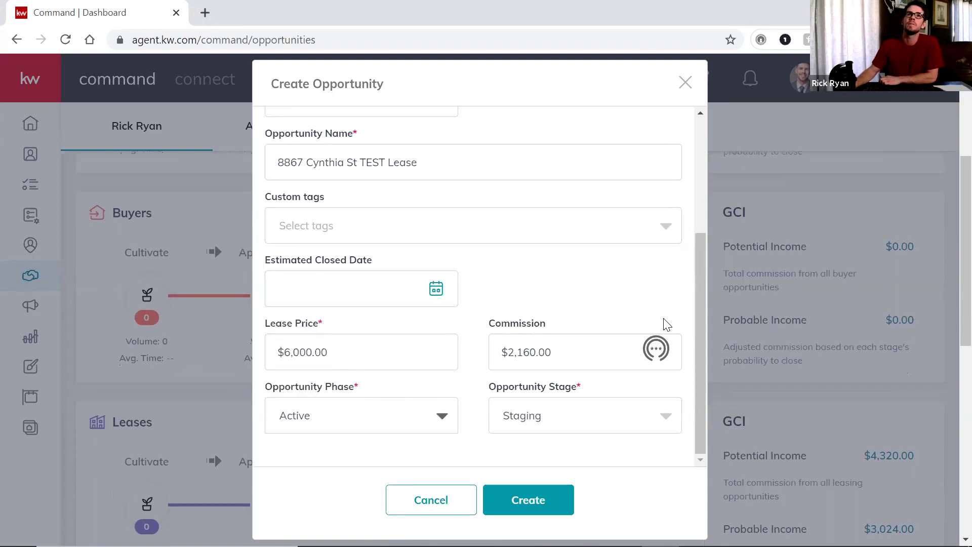
left_click(664, 424)
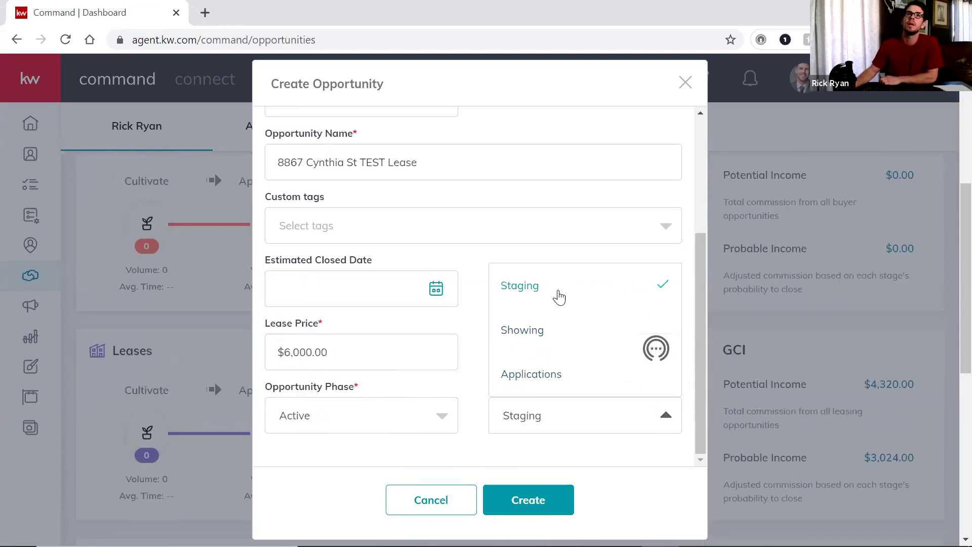
left_click(550, 377)
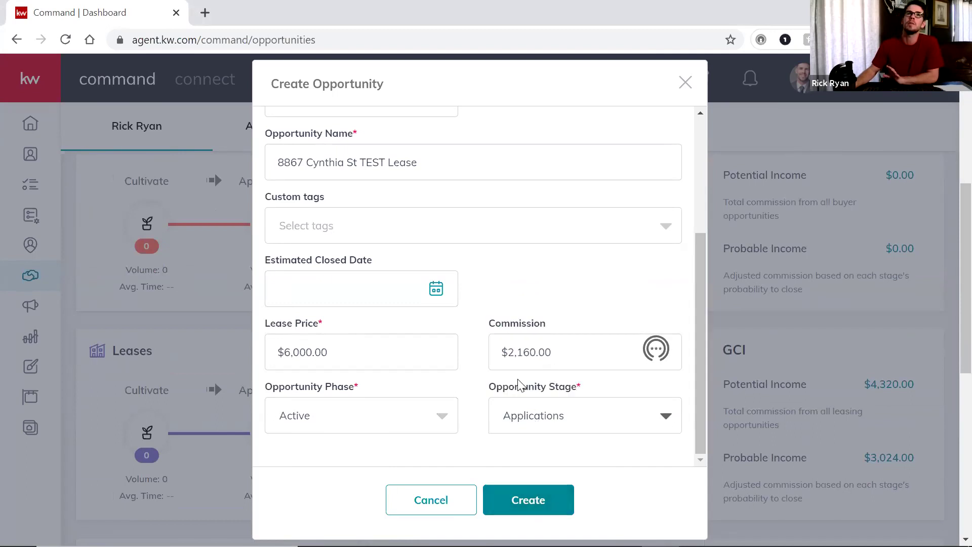
scroll(482, 238, "up", 4)
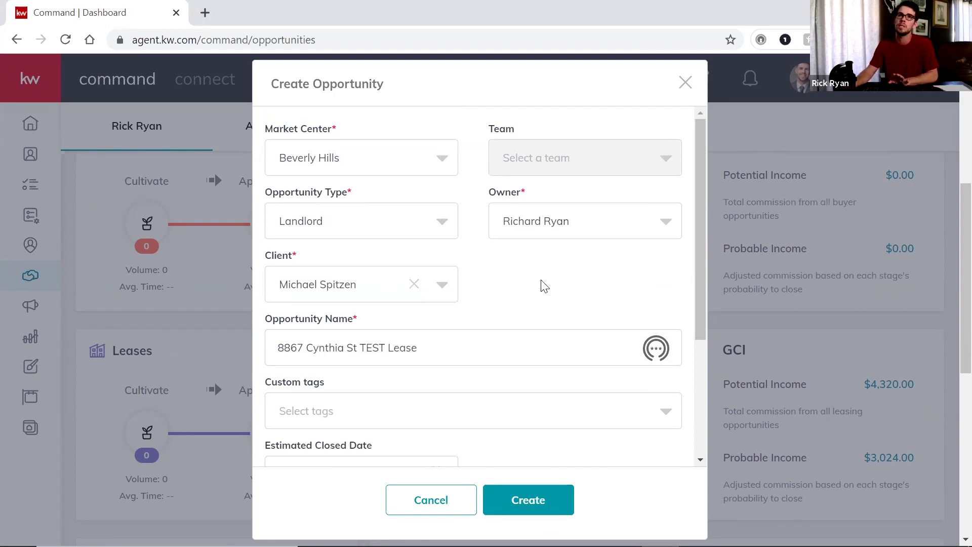
scroll(544, 286, "down", 4)
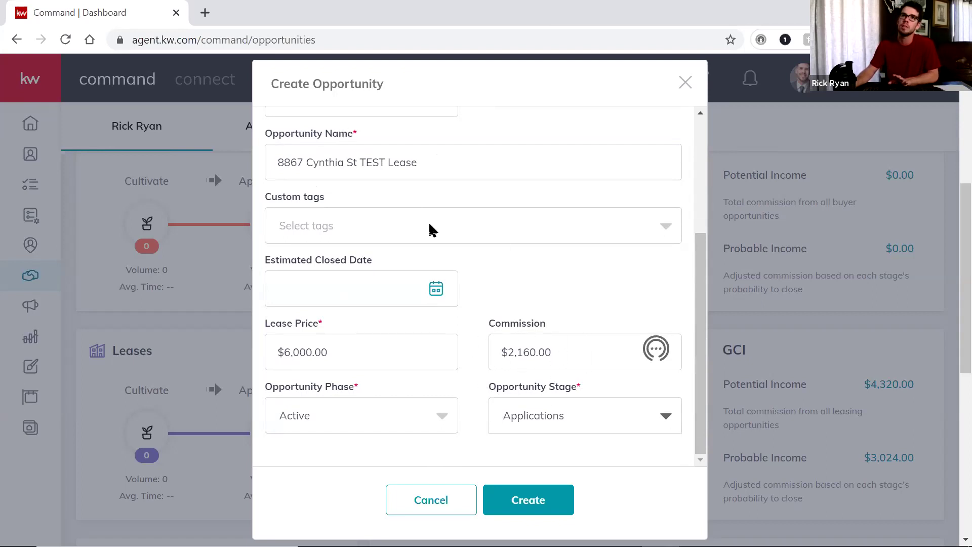
scroll(431, 230, "up", 4)
scroll(436, 350, "down", 4)
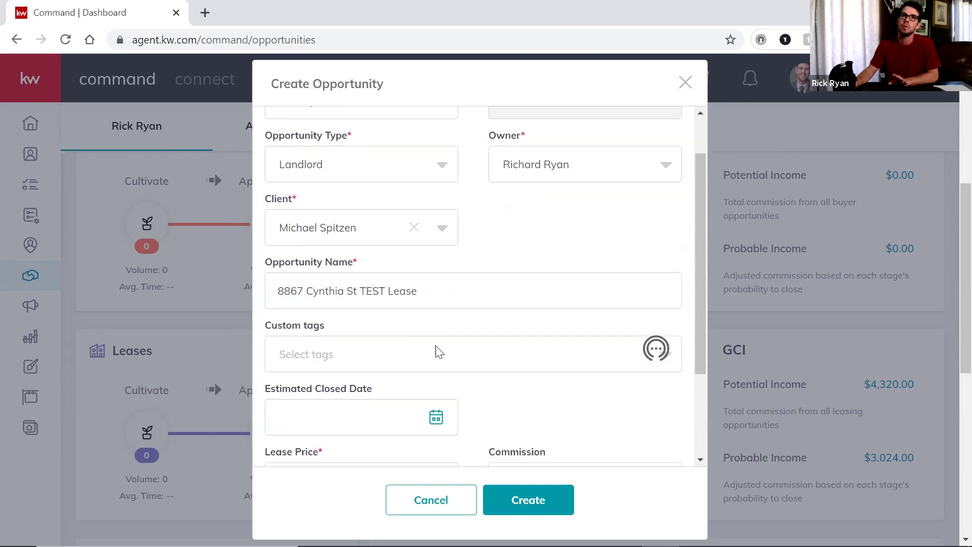
scroll(531, 328, "down", 4)
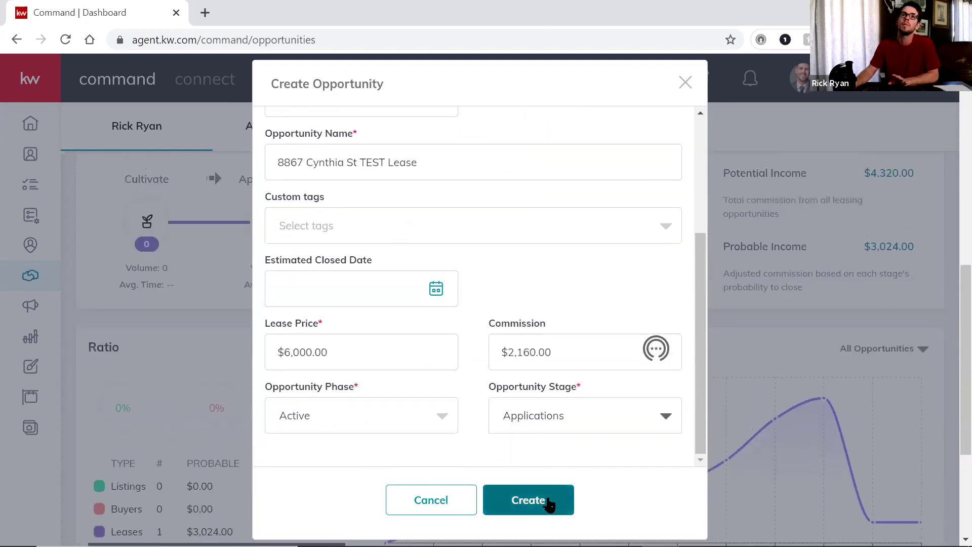
left_click(548, 513)
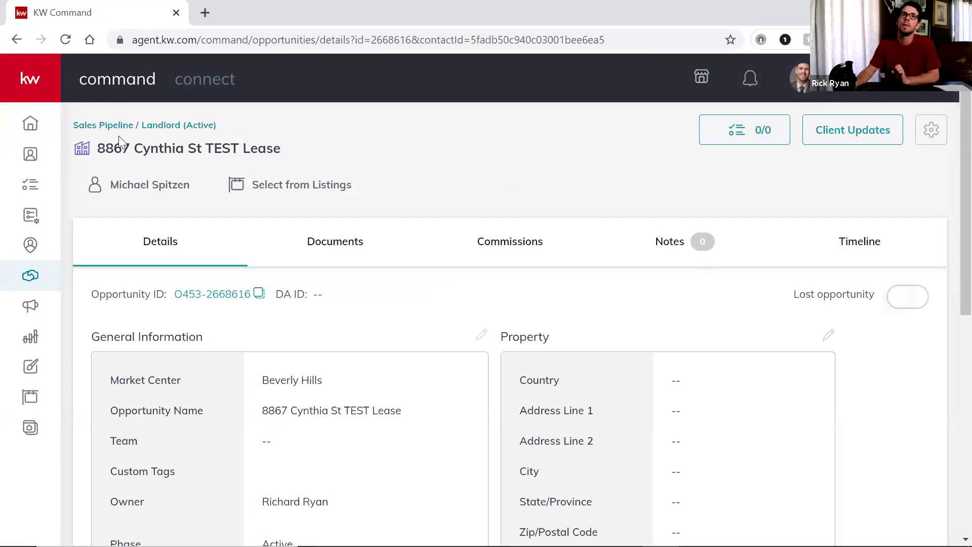
Switch to the opportunity's Documents tab and look at the checklist type options
scroll(474, 236, "down", 1)
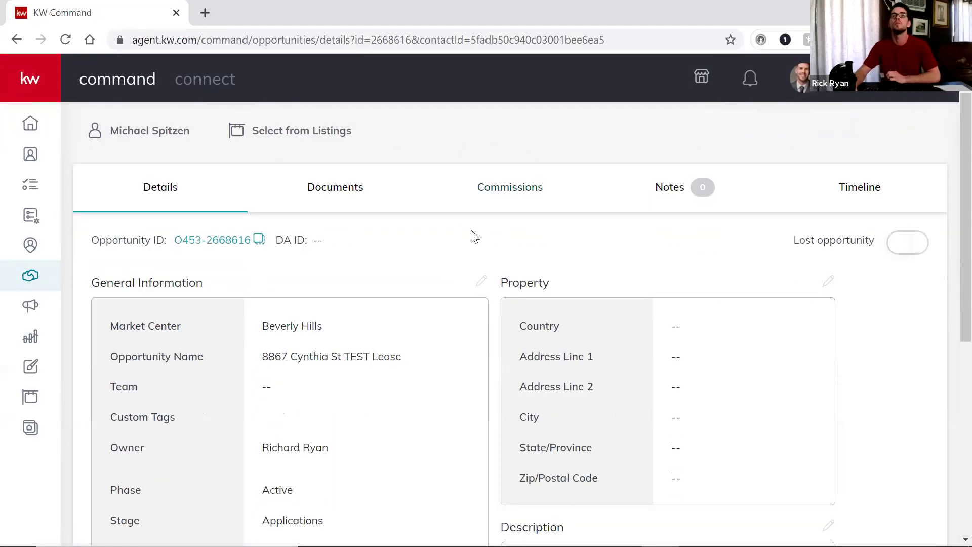
scroll(486, 258, "down", 7)
scroll(494, 274, "up", 8)
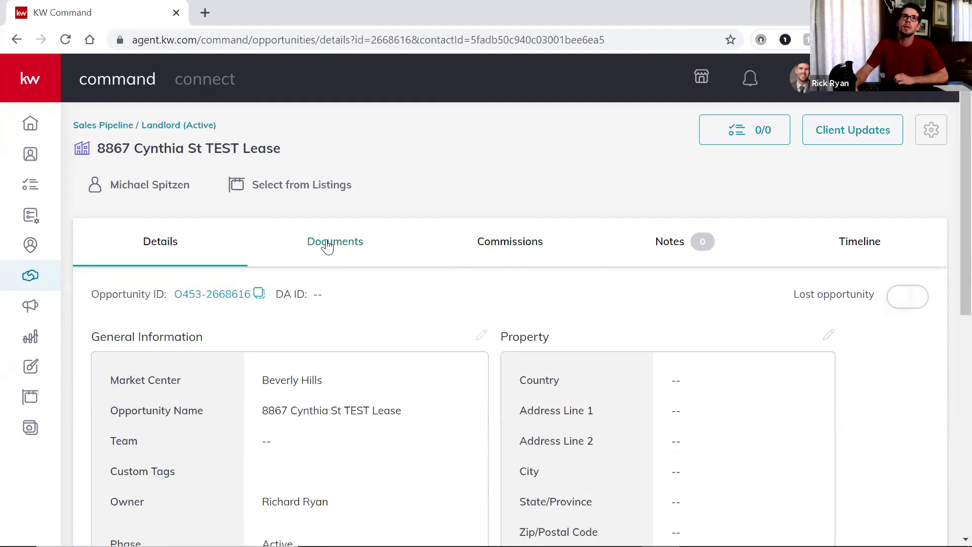
left_click(326, 244)
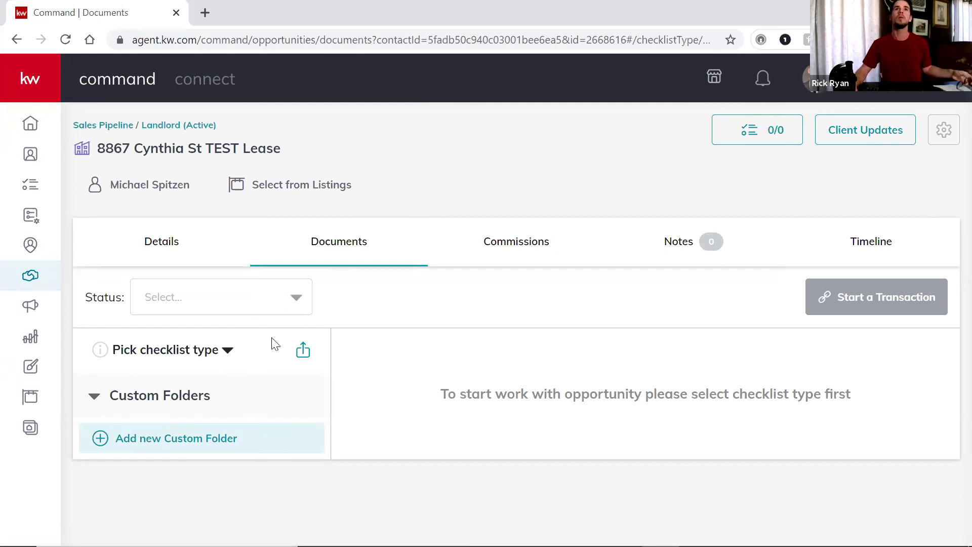
left_click(190, 400)
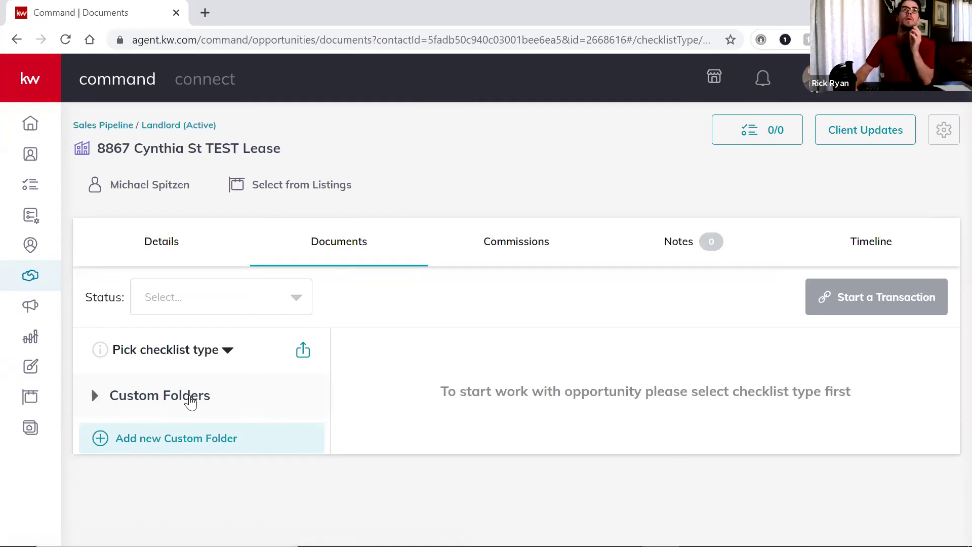
left_click(206, 397)
left_click(228, 352)
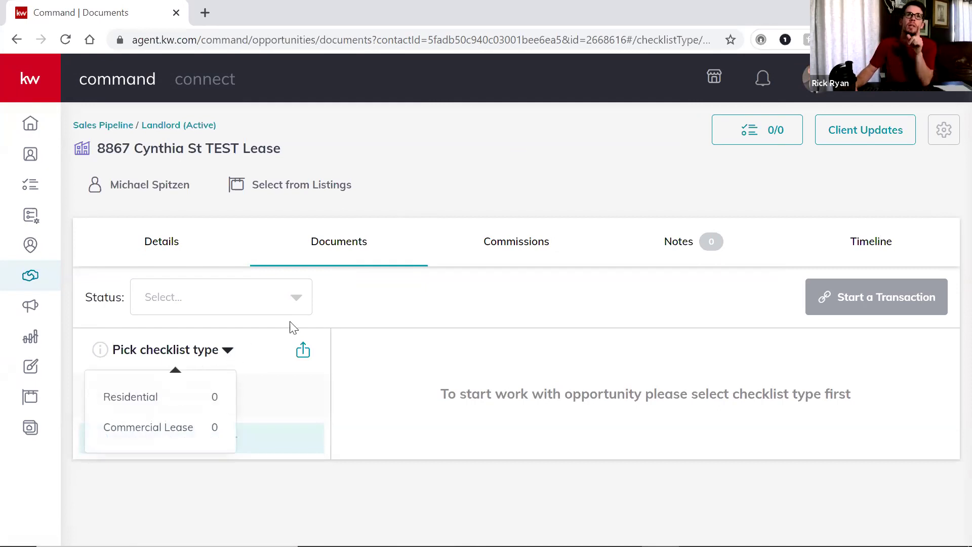
Return to the Documents tab and apply the Residential checklist
left_click(162, 243)
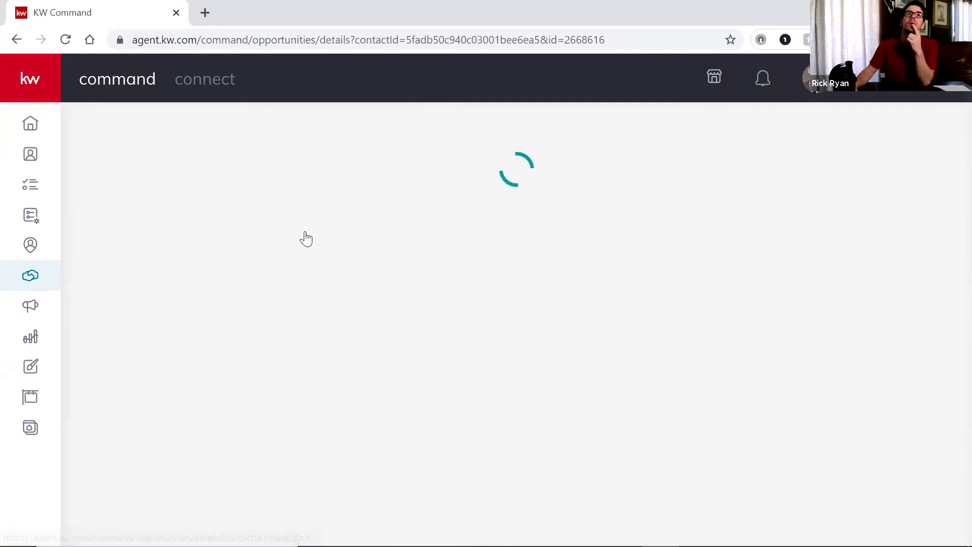
left_click(340, 240)
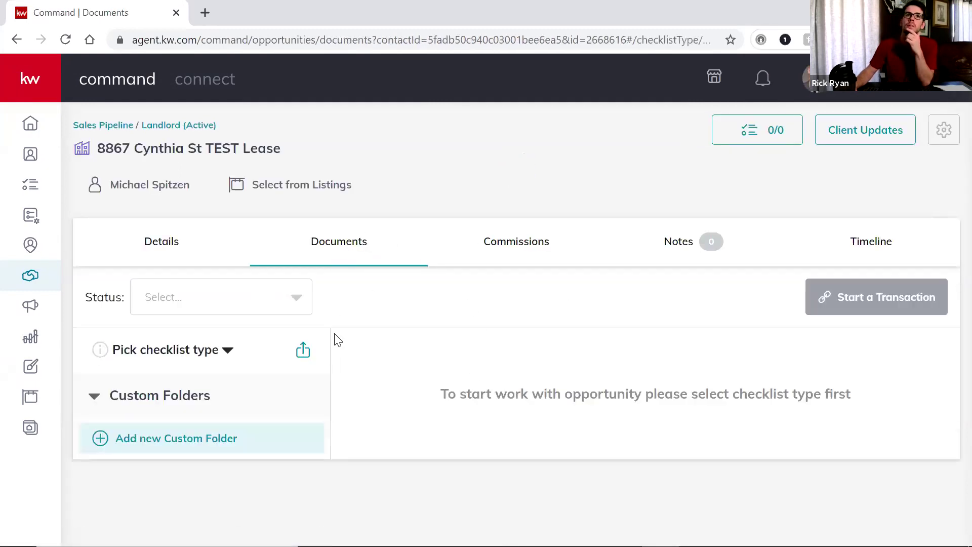
left_click(192, 401)
left_click(190, 400)
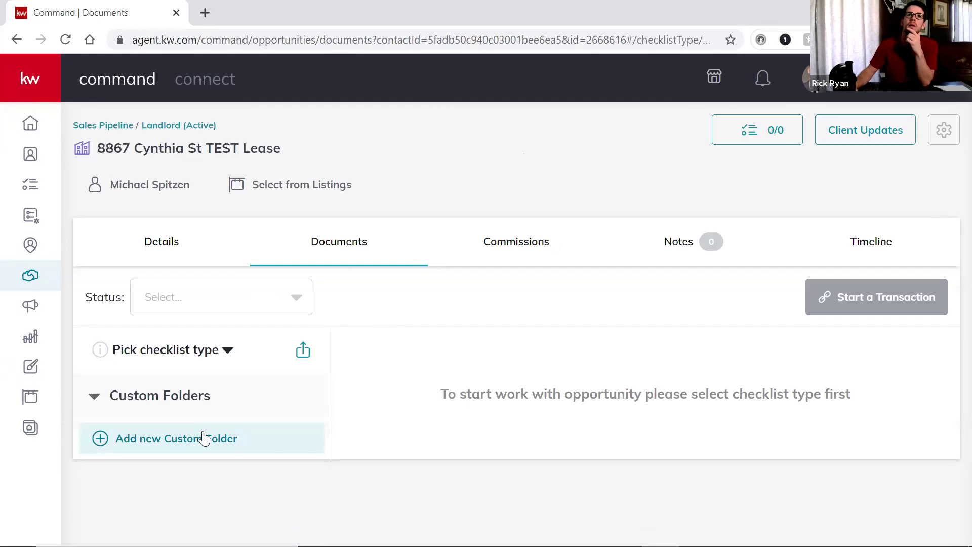
left_click(204, 438)
left_click(693, 214)
left_click(226, 352)
left_click(174, 403)
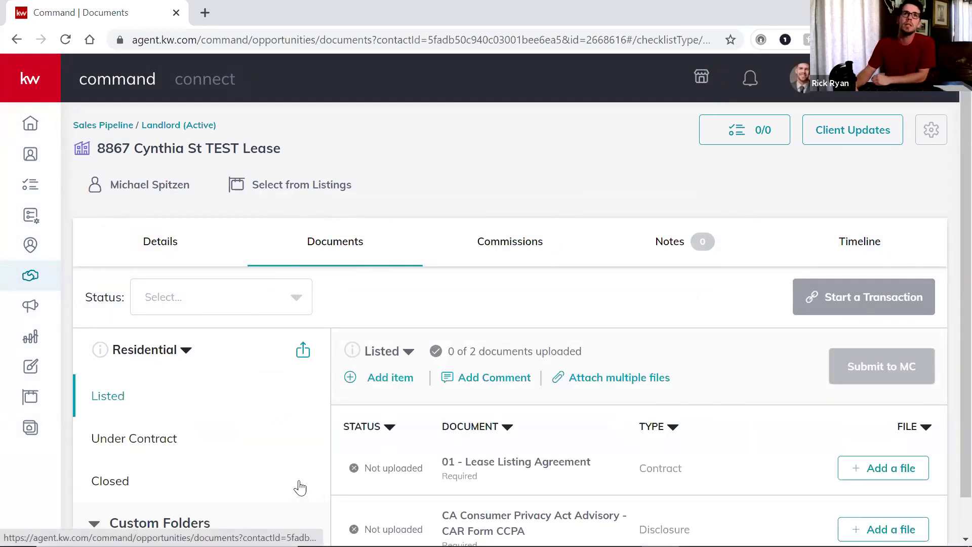
Review the Under Contract and Closed lists, then add a file to 01 - Lease Listing Agreement
scroll(186, 385, "down", 1)
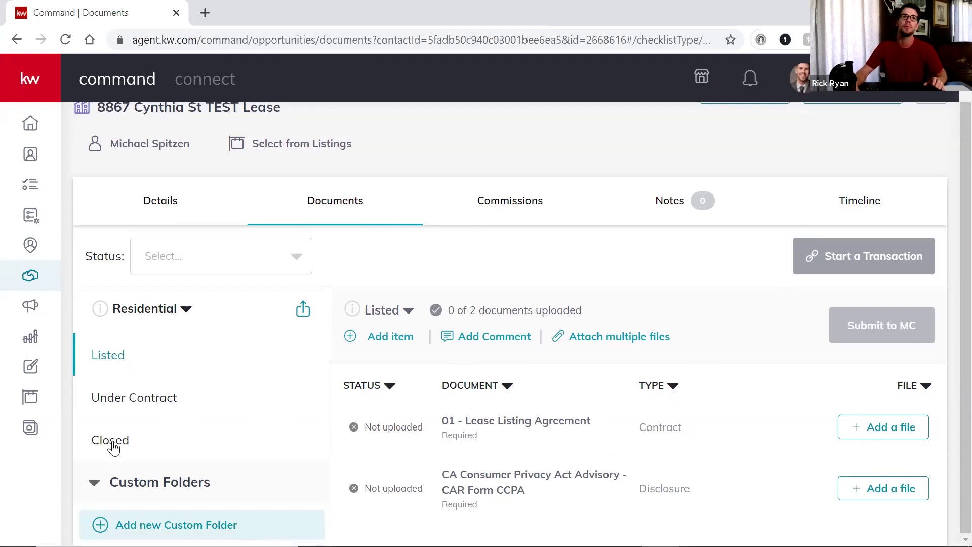
left_click(135, 400)
scroll(622, 427, "down", 2)
scroll(622, 426, "down", 15)
scroll(542, 427, "up", 20)
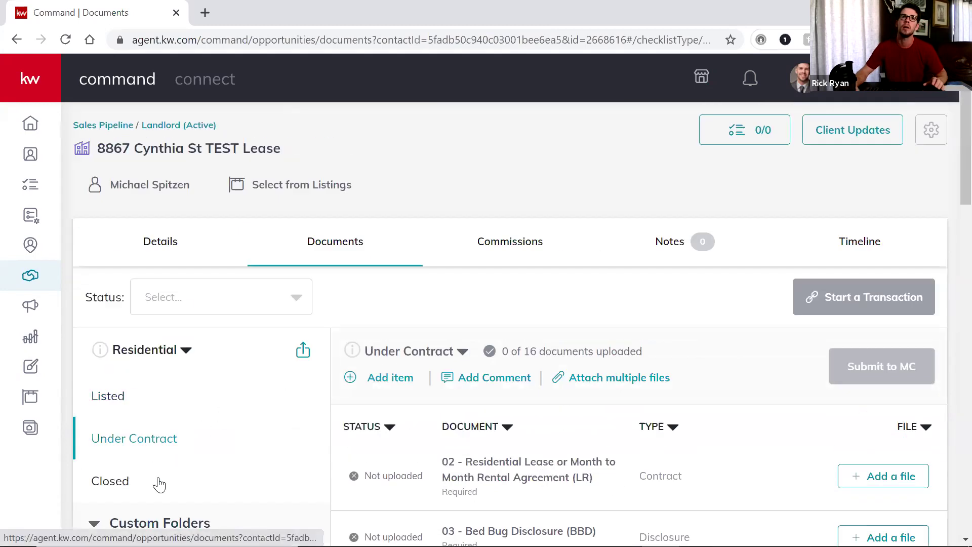
left_click(154, 481)
scroll(583, 405, "down", 1)
scroll(566, 442, "up", 1)
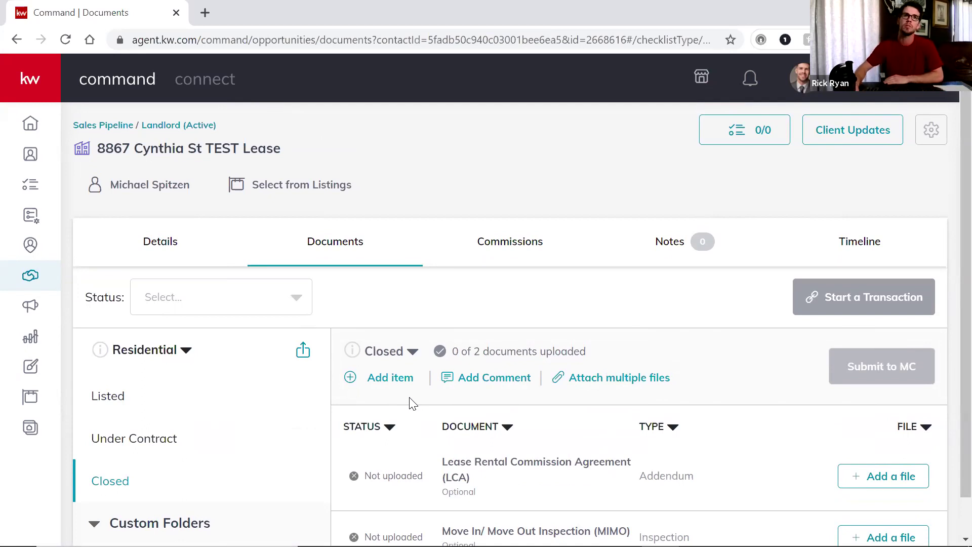
left_click(126, 397)
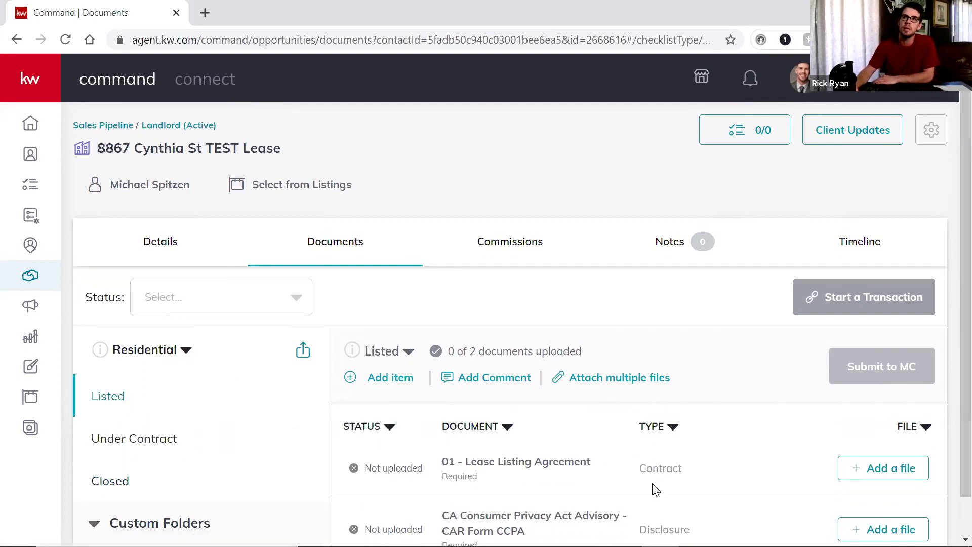
scroll(498, 450, "down", 1)
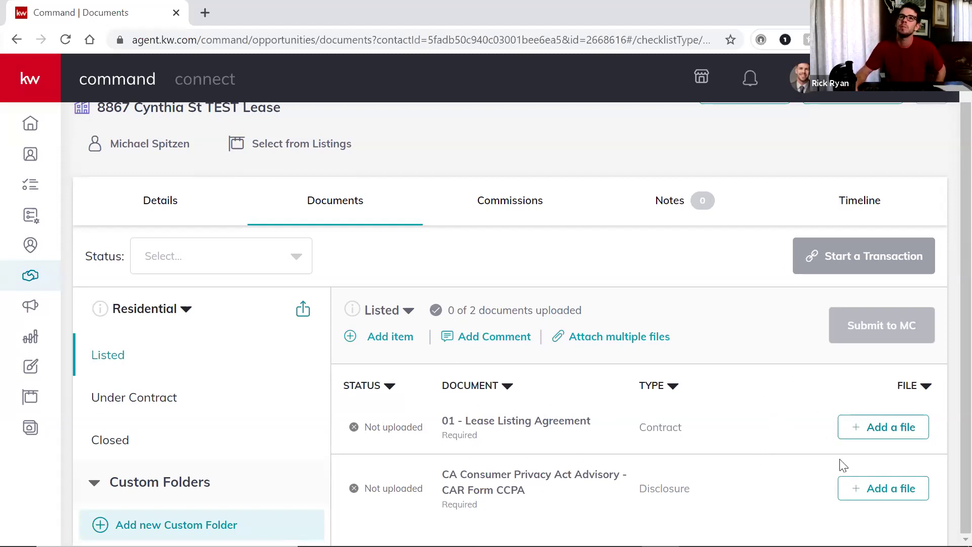
left_click(900, 428)
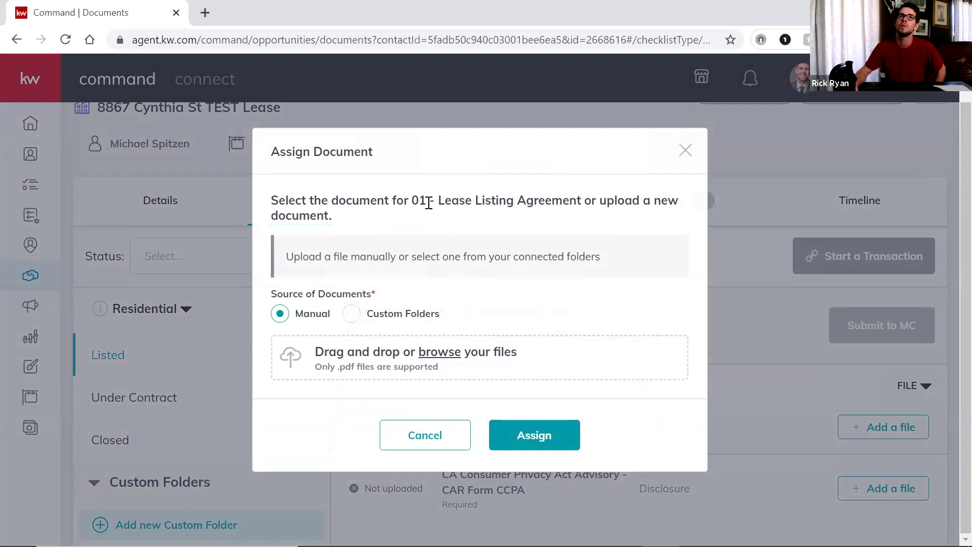
left_click(444, 353)
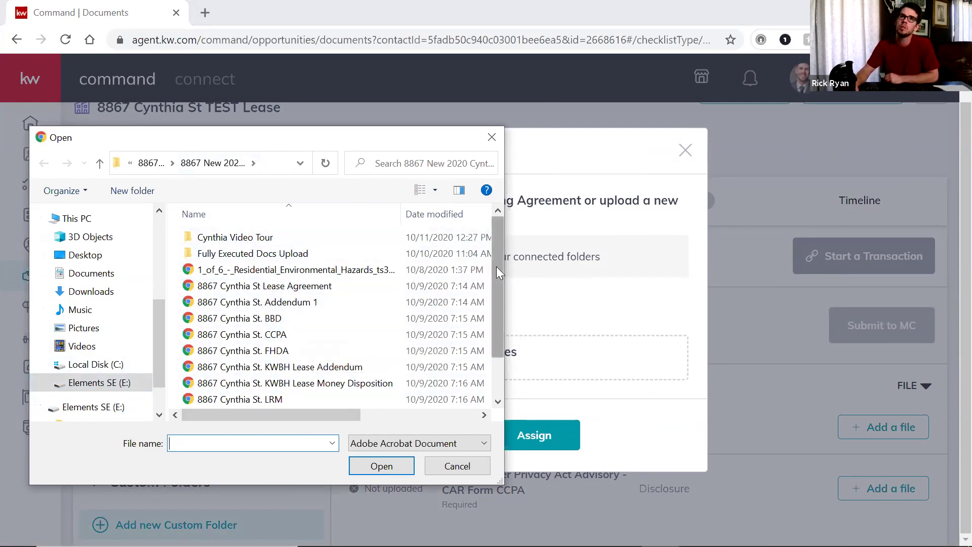
left_click_drag(497, 266, 498, 240)
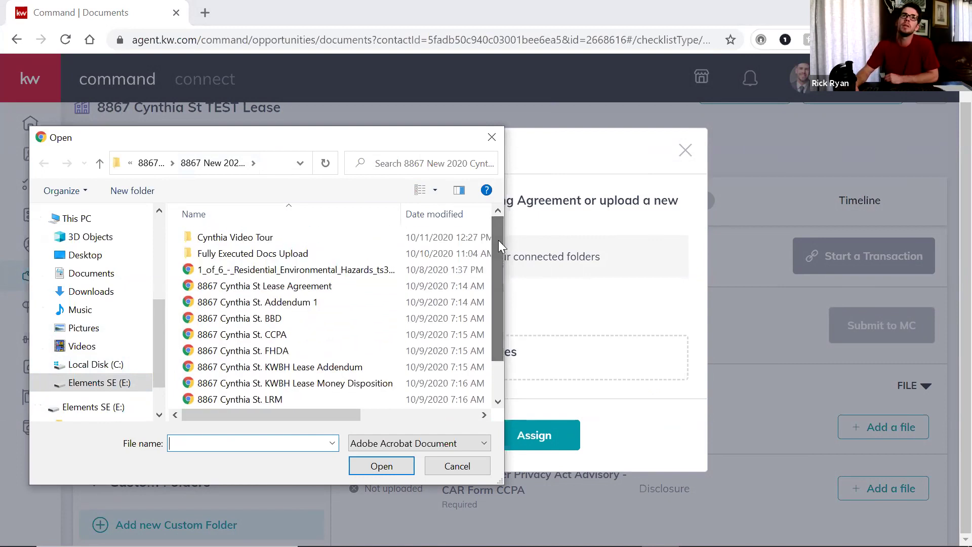
double_click(253, 253)
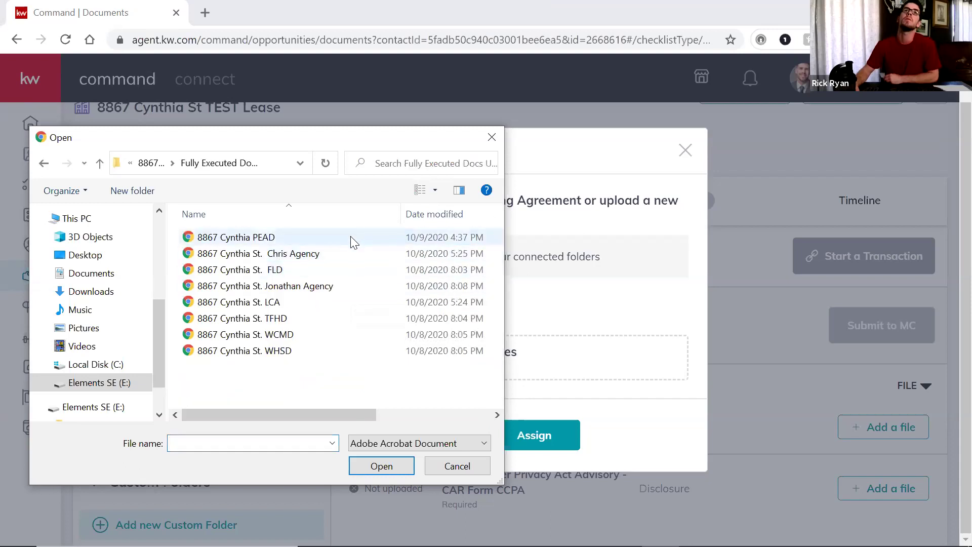
left_click(99, 165)
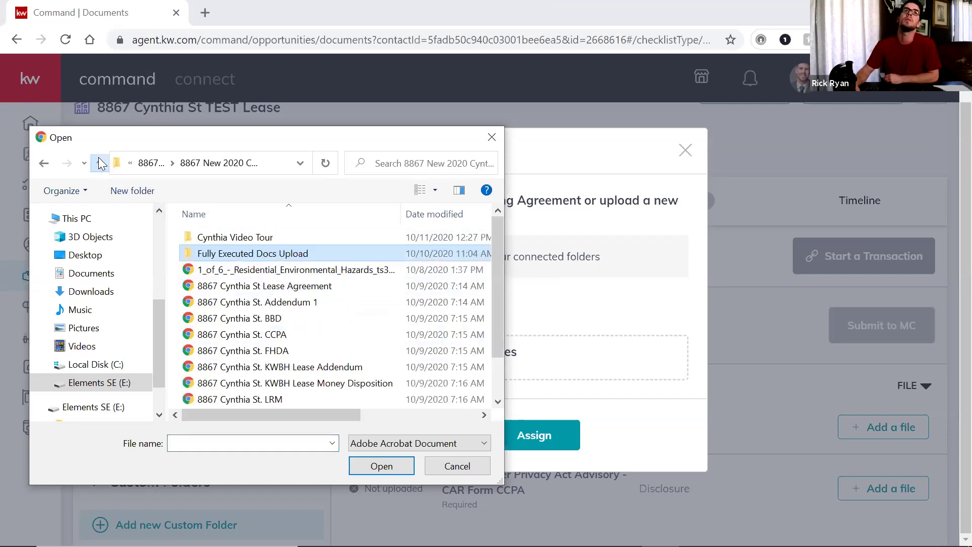
scroll(354, 295, "down", 1)
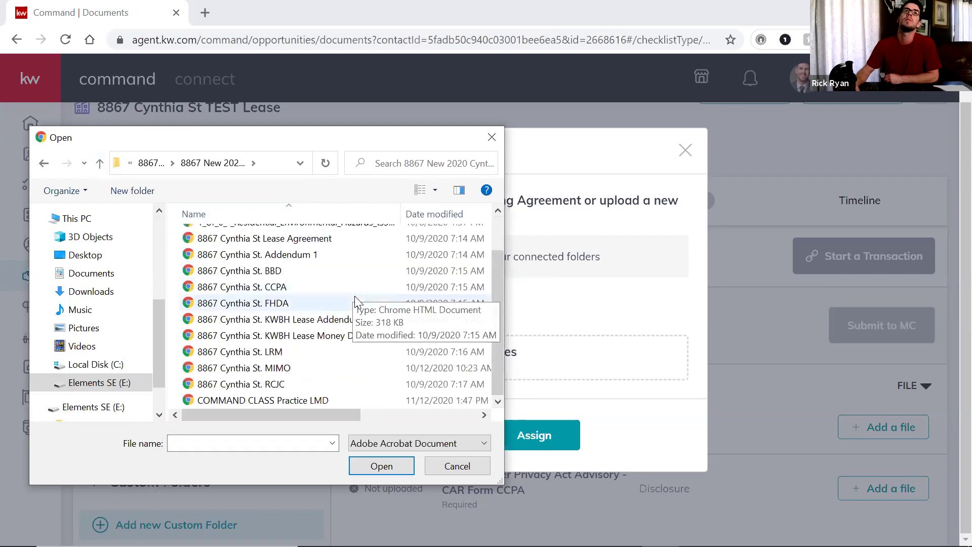
scroll(371, 300, "up", 1)
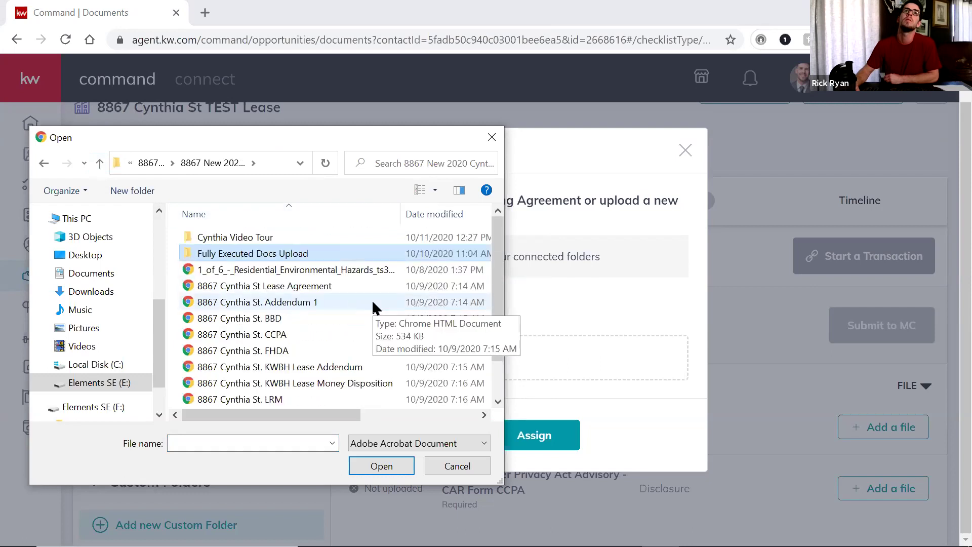
left_click(328, 289)
left_click(377, 471)
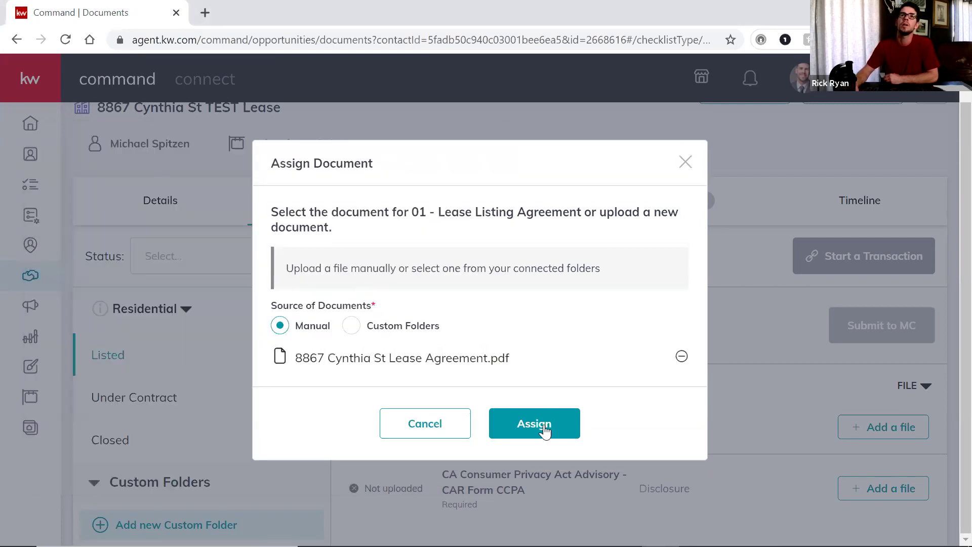
left_click(544, 433)
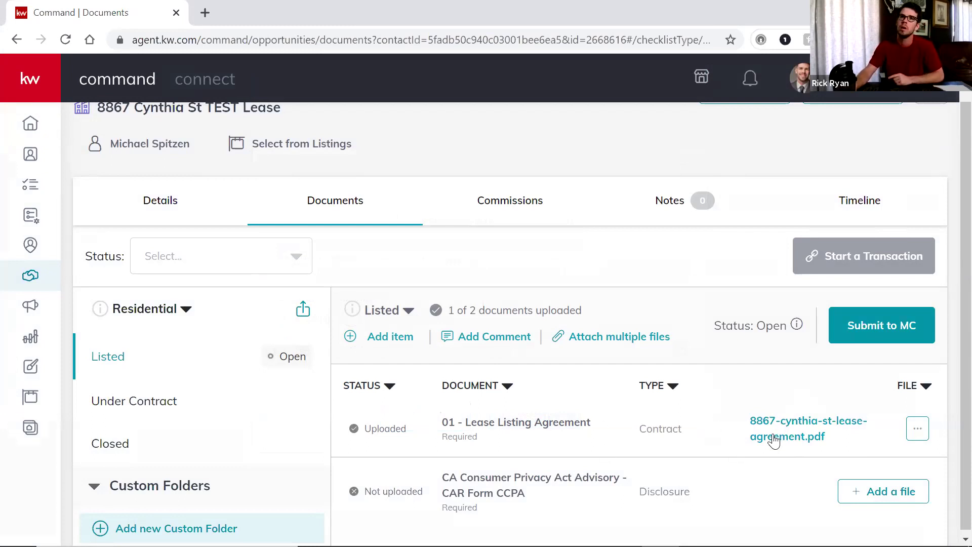
scroll(766, 437, "down", 1)
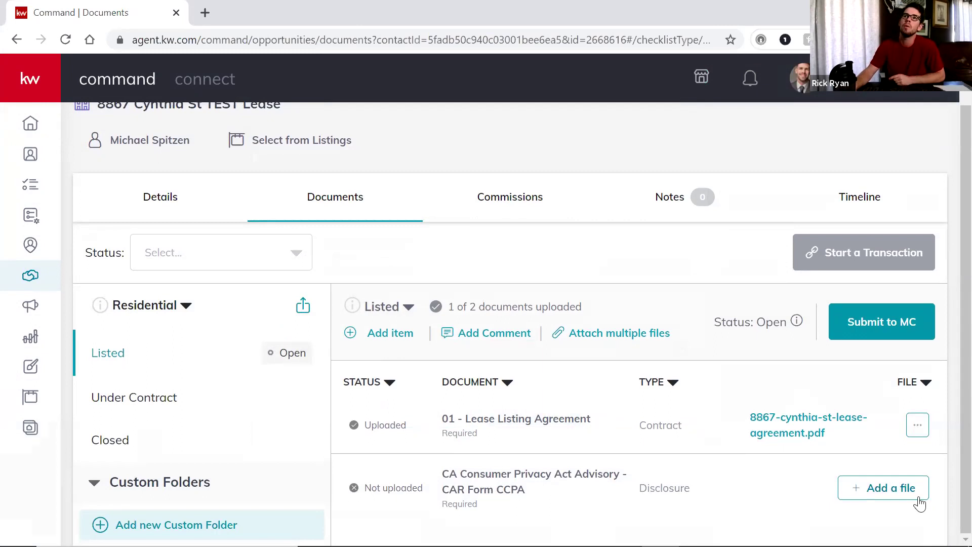
left_click(883, 490)
left_click(449, 360)
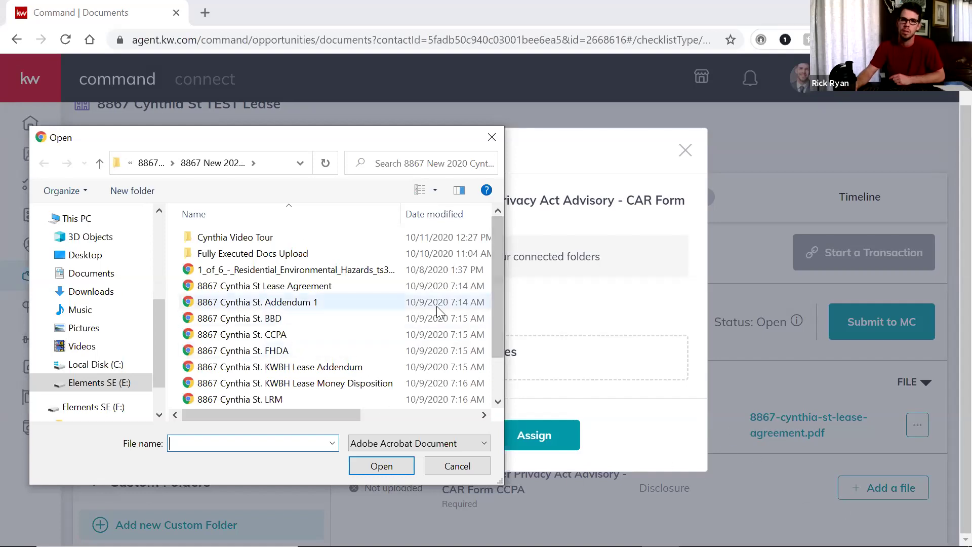
scroll(282, 248, "down", 1)
scroll(279, 320, "up", 1)
scroll(302, 324, "down", 1)
scroll(301, 314, "up", 1)
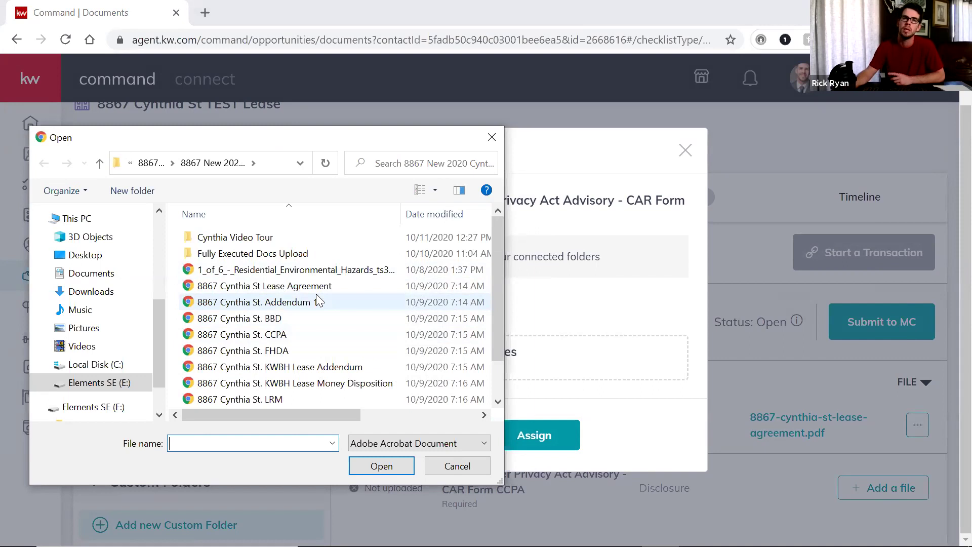
left_click(297, 335)
left_click(397, 464)
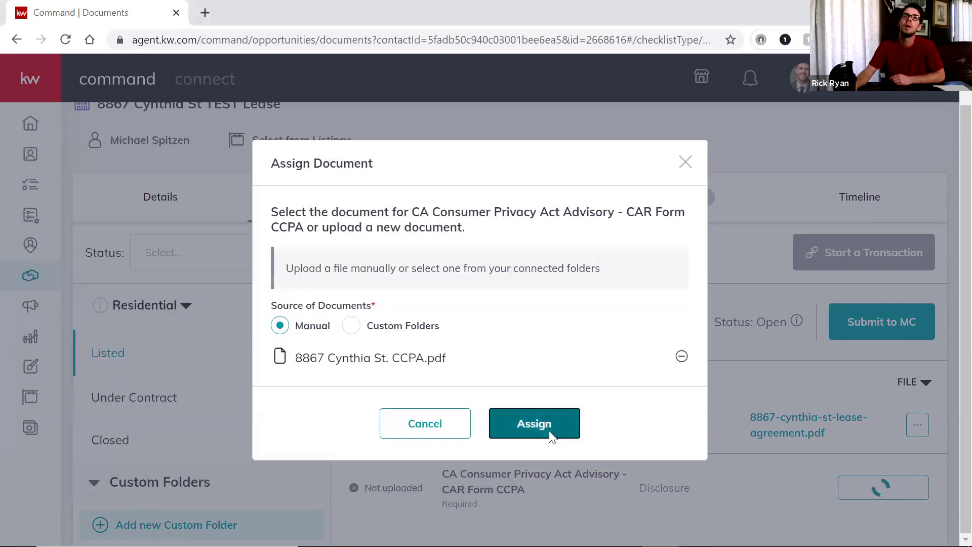
left_click(547, 428)
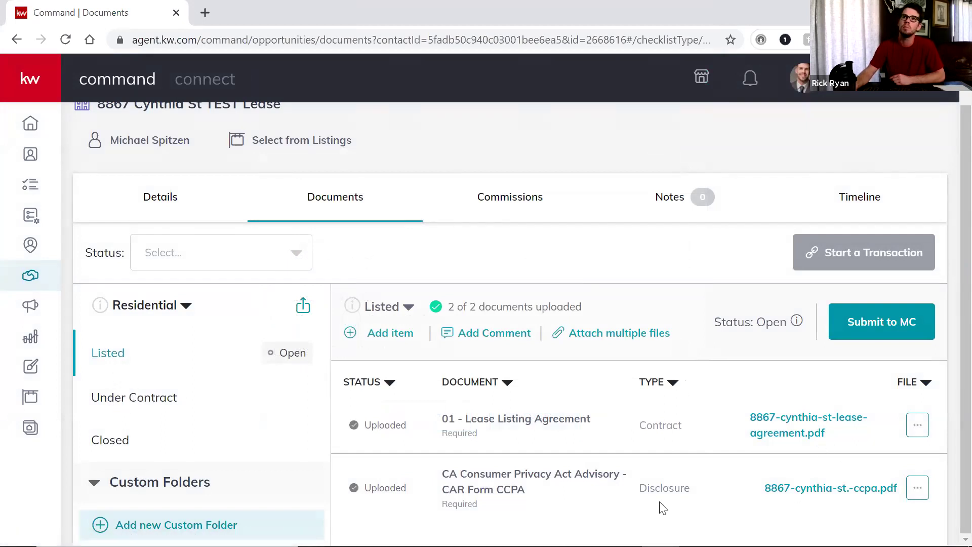
Show the Under Contract checklist and scroll through its 16 documents
left_click(158, 400)
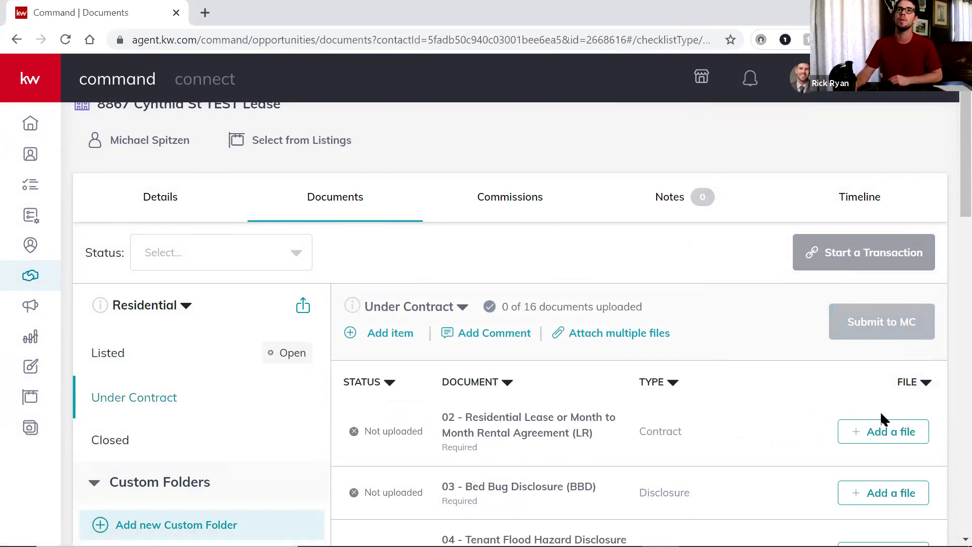
scroll(827, 405, "down", 1)
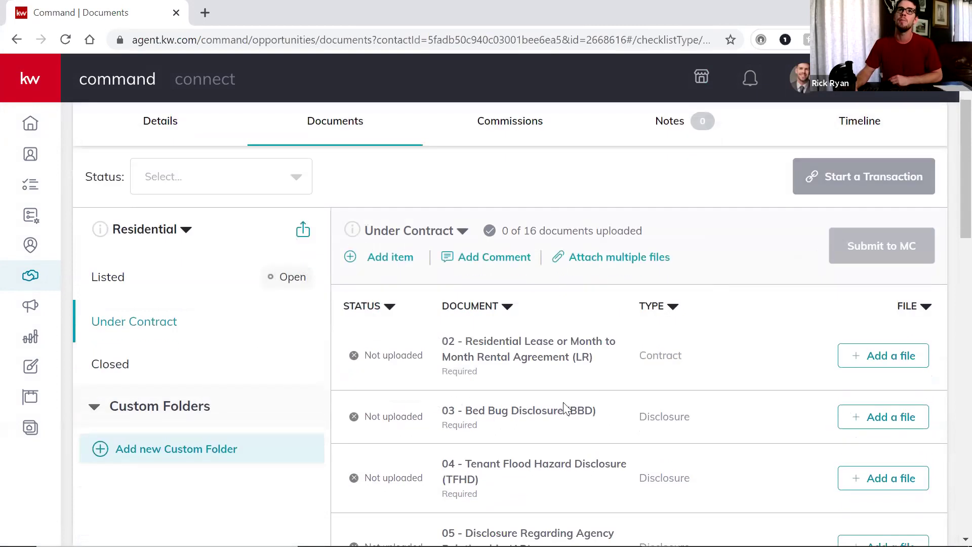
scroll(657, 409, "down", 3)
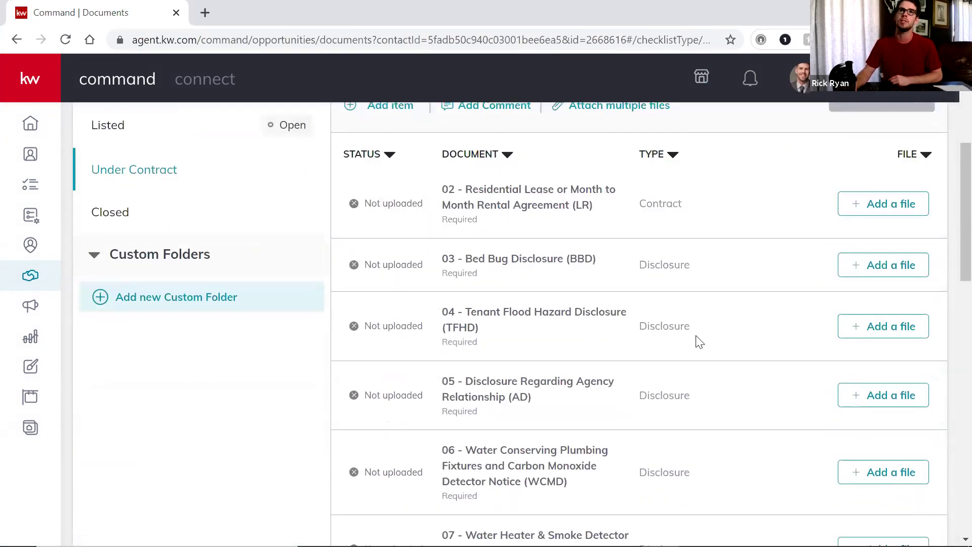
scroll(583, 404, "down", 6)
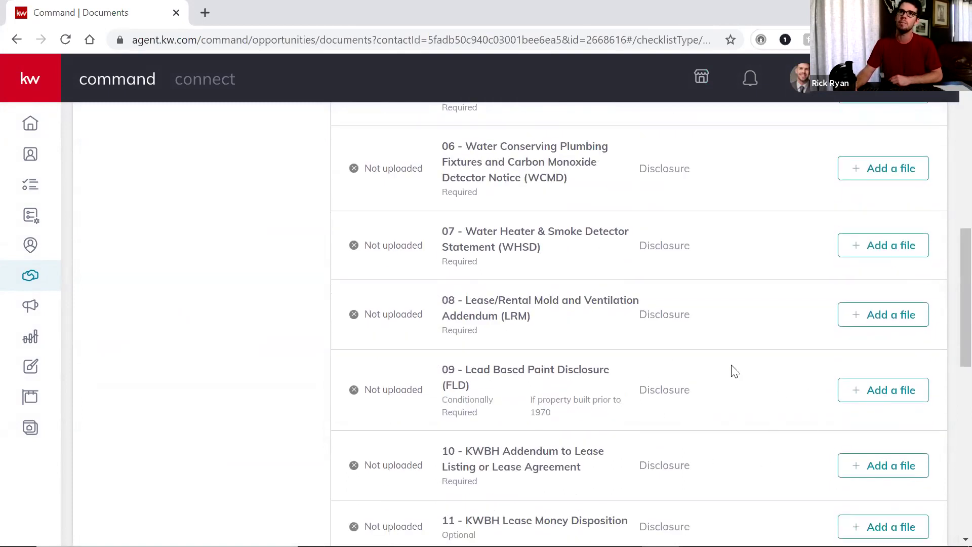
scroll(735, 371, "down", 2)
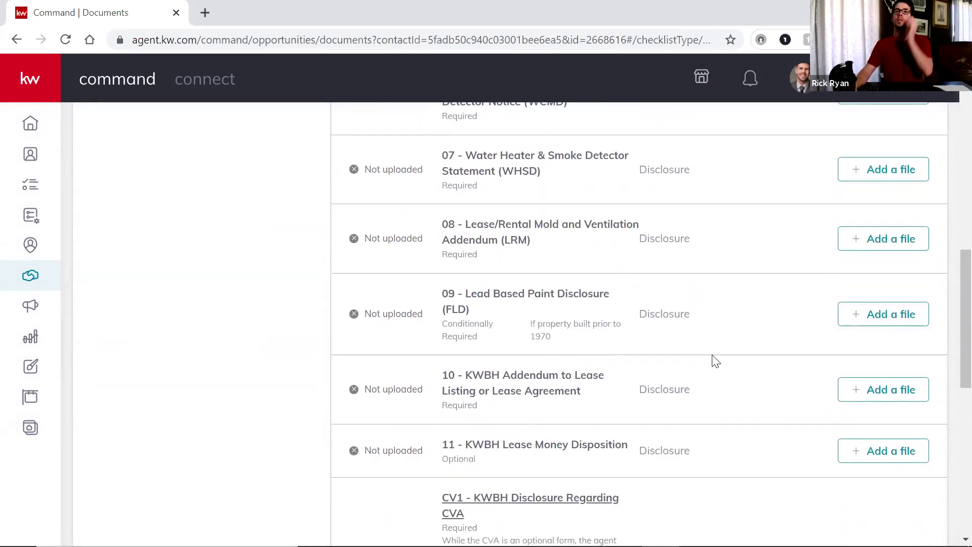
scroll(716, 361, "down", 3)
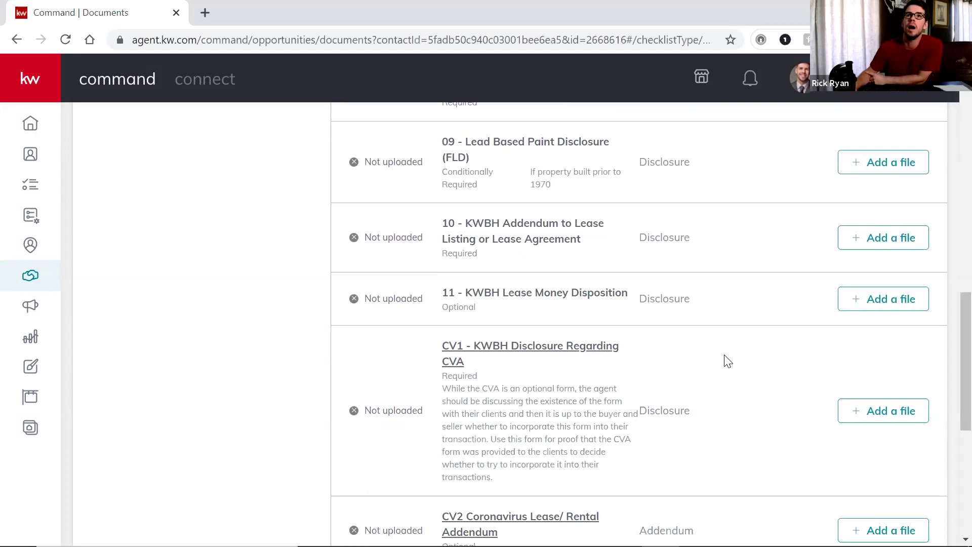
scroll(735, 363, "down", 1)
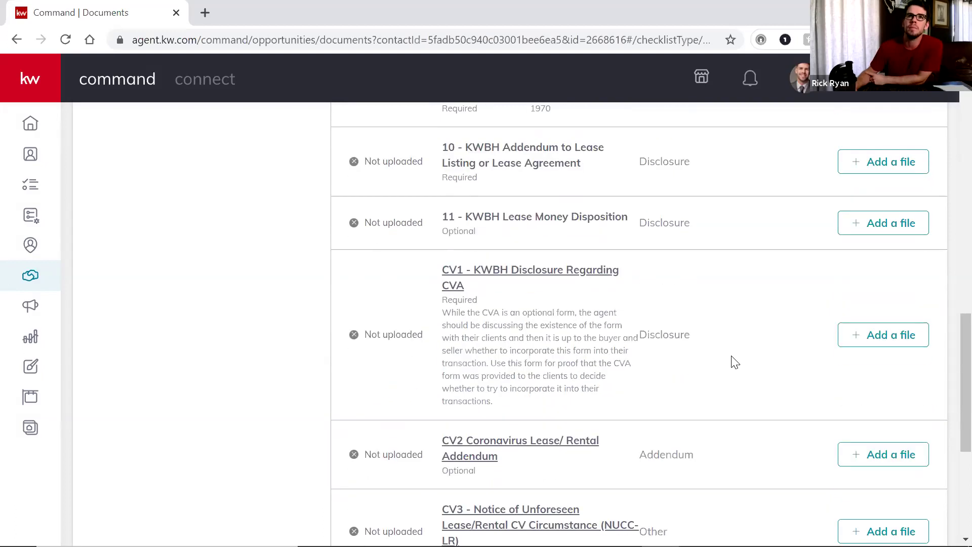
scroll(735, 362, "down", 1)
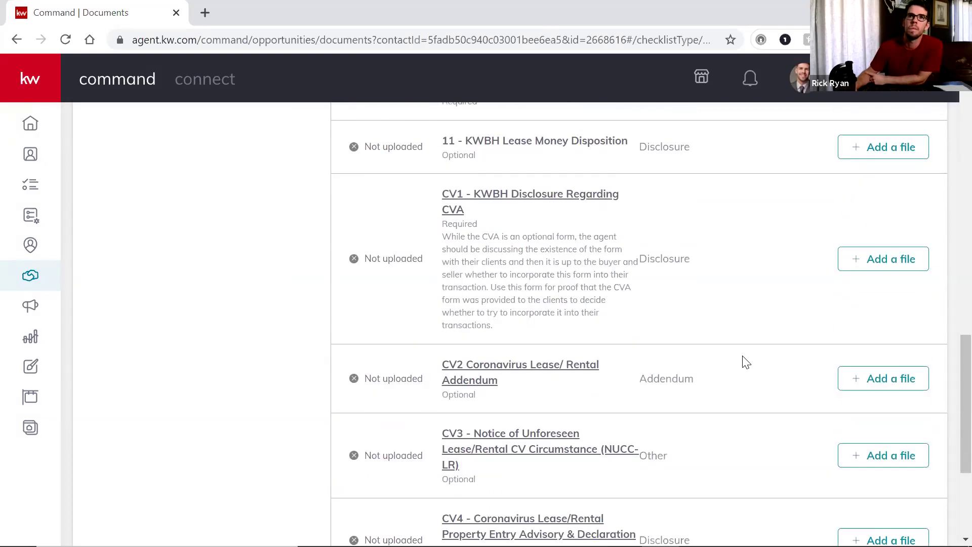
scroll(746, 361, "down", 3)
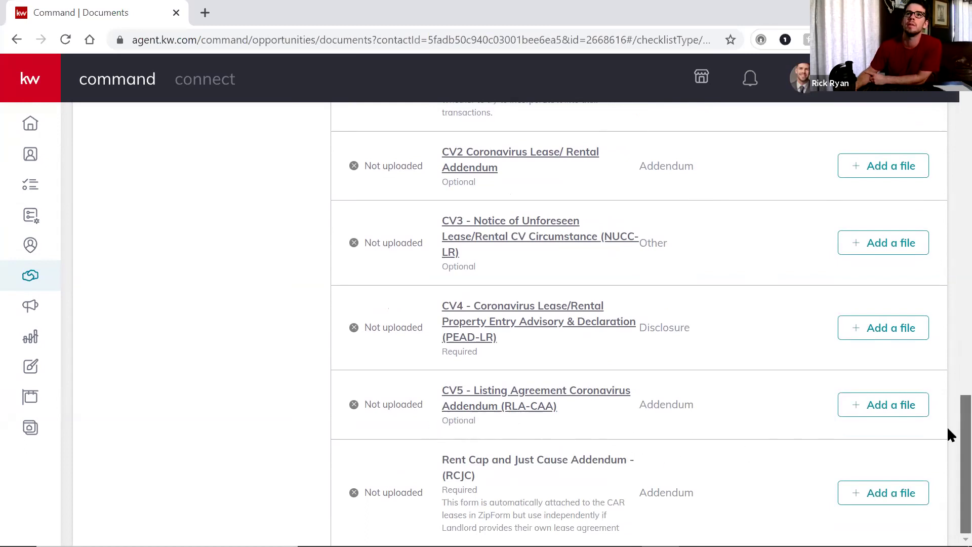
scroll(949, 413, "up", 1)
scroll(950, 412, "up", 5)
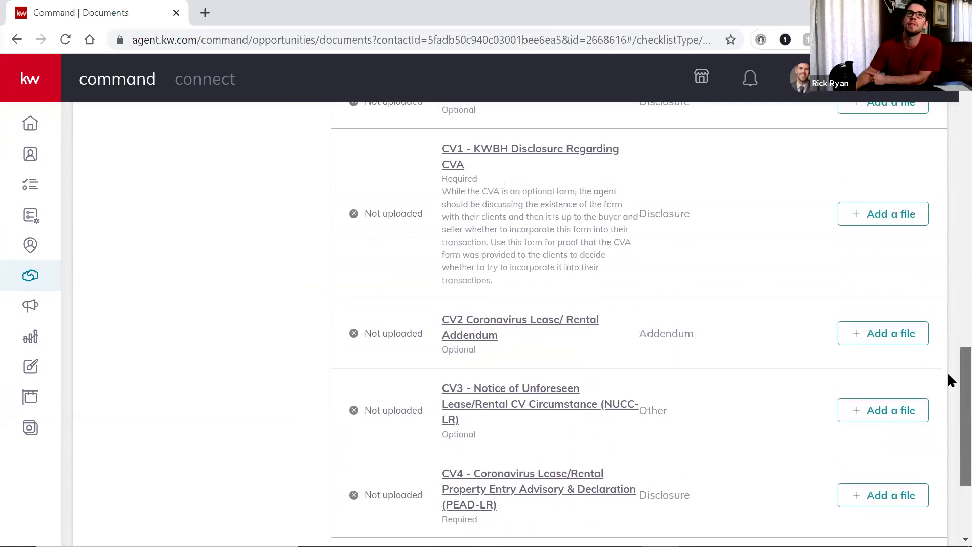
scroll(951, 322, "up", 6)
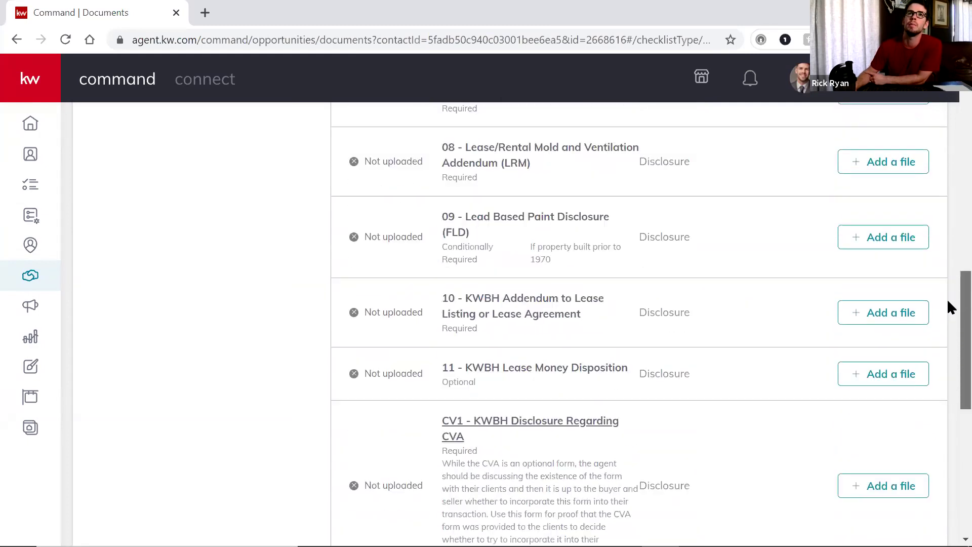
scroll(948, 187, "up", 10)
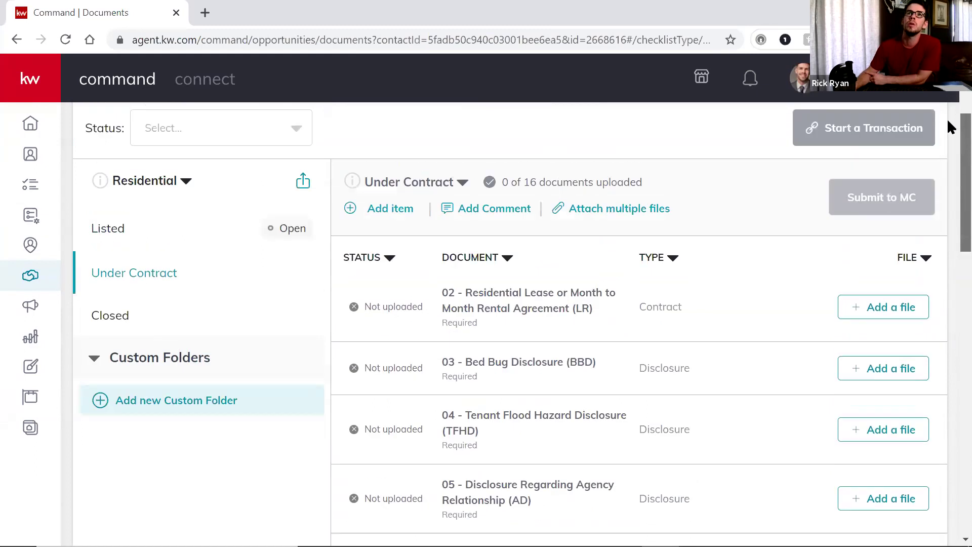
scroll(412, 297, "down", 2)
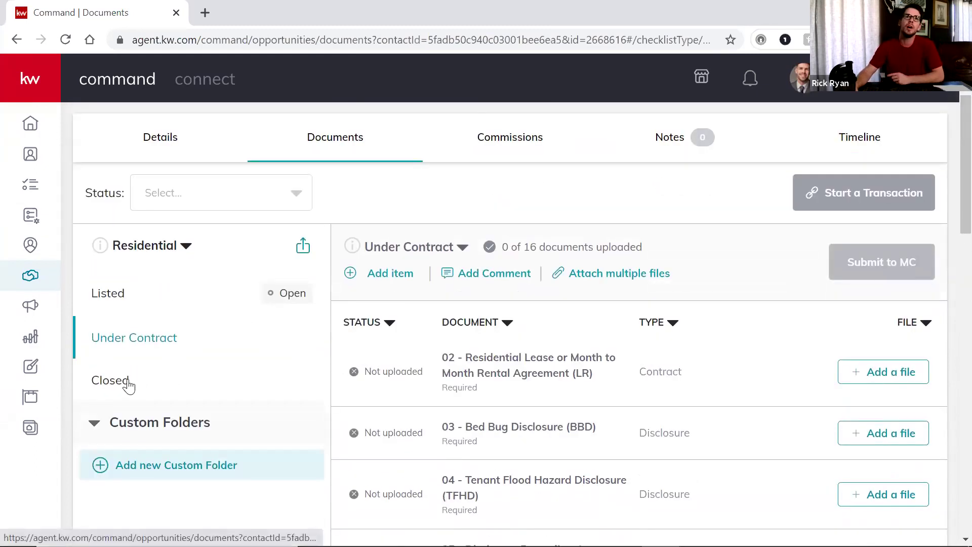
Review the Closed, Listed and Under Contract checklists, ending on Closed with LCA and MIMO
left_click(124, 381)
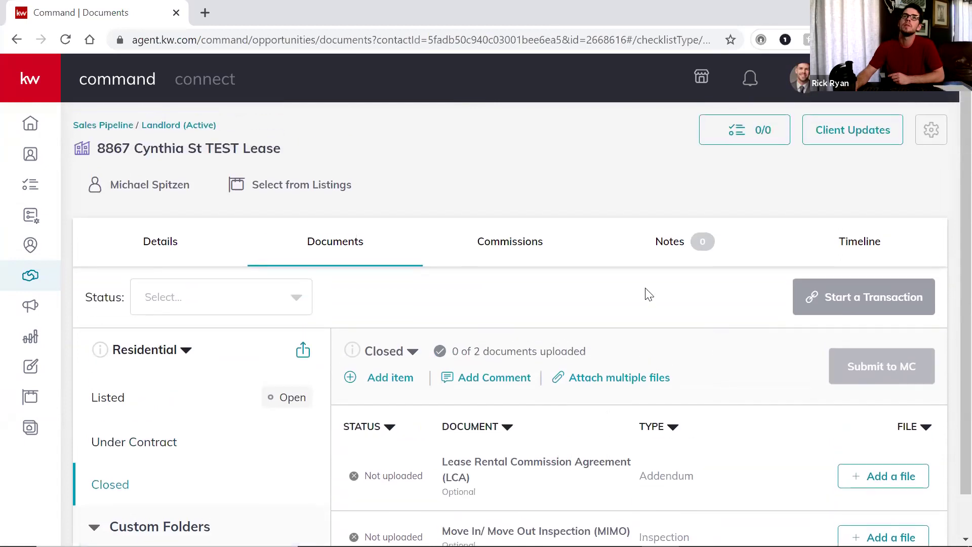
left_click(116, 364)
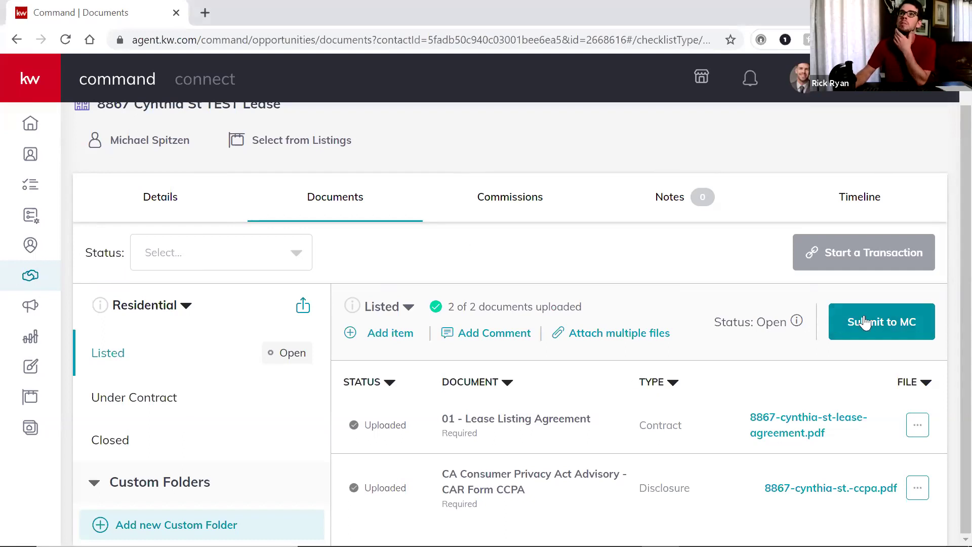
left_click(154, 410)
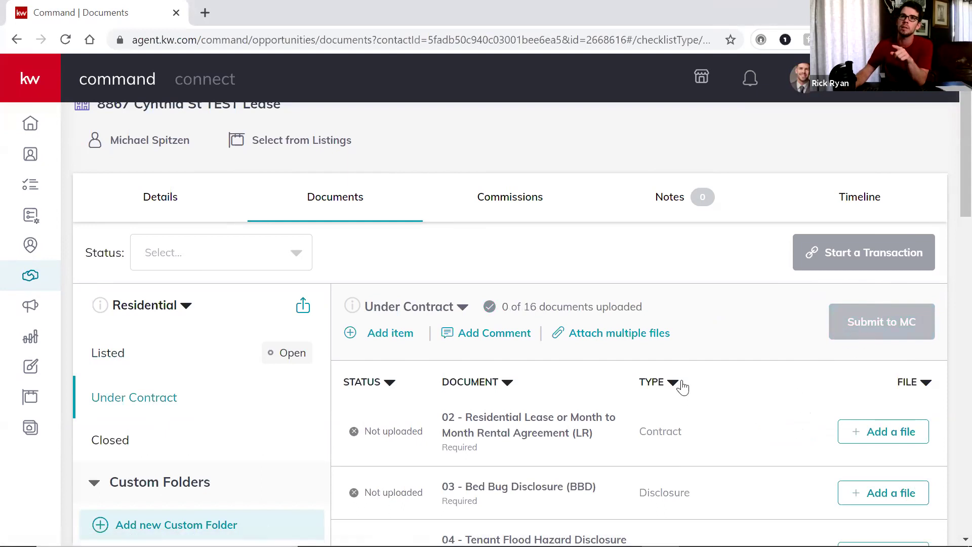
scroll(607, 415, "down", 3)
scroll(608, 415, "down", 18)
scroll(622, 503, "up", 6)
scroll(511, 403, "up", 15)
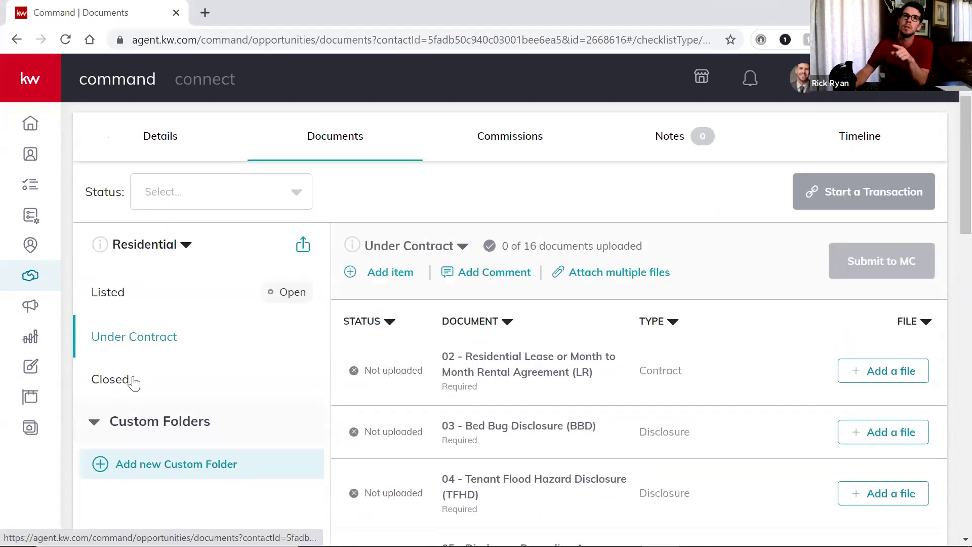
left_click(156, 380)
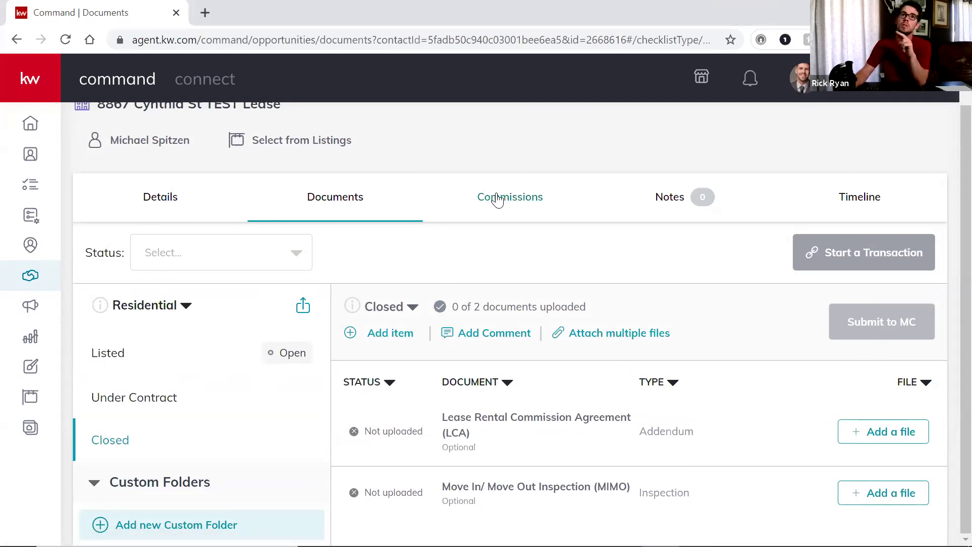
Open the opportunity's commission details and edit its general information
left_click(566, 197)
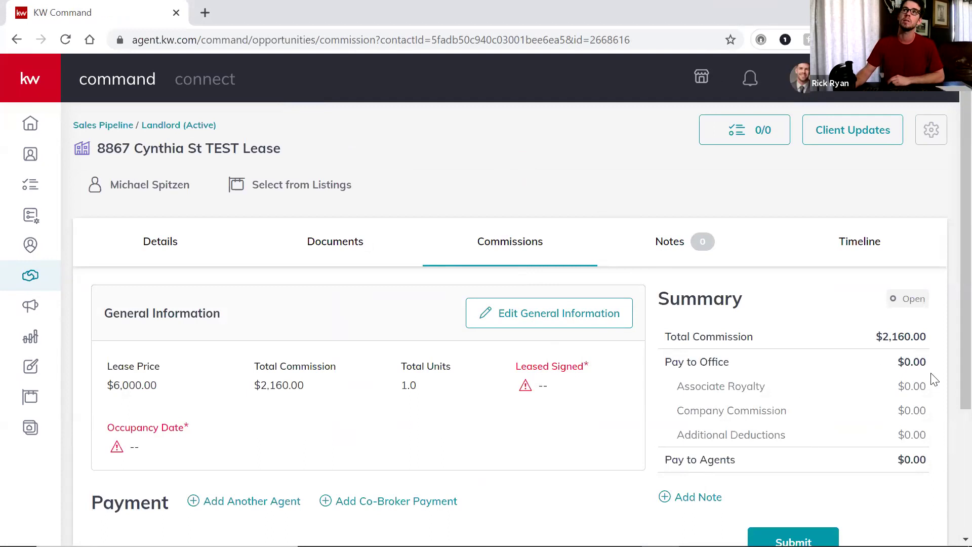
scroll(947, 386, "down", 3)
scroll(941, 390, "up", 3)
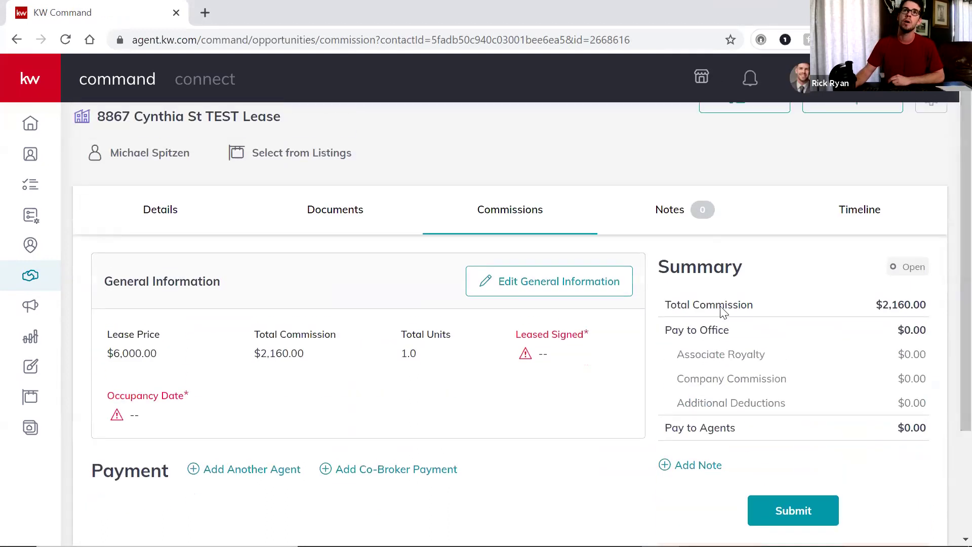
left_click(536, 289)
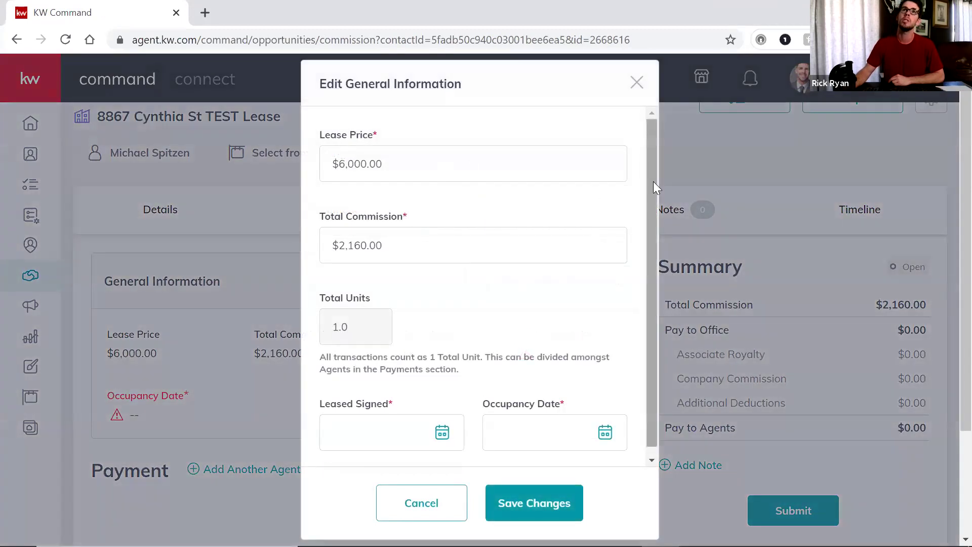
scroll(643, 230, "down", 1)
Set Leased Signed and Occupancy Date to November 10, 2020 and save
left_click(420, 429)
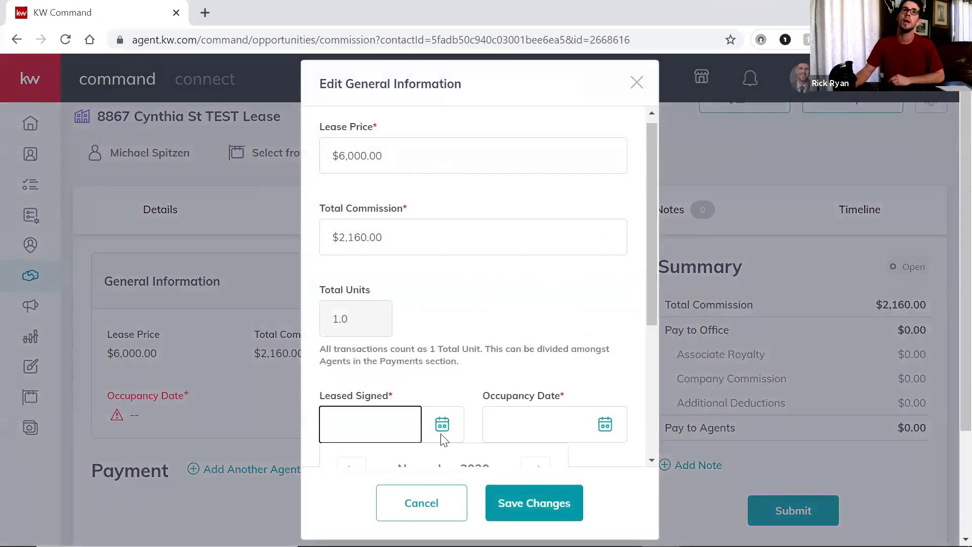
scroll(443, 423, "down", 4)
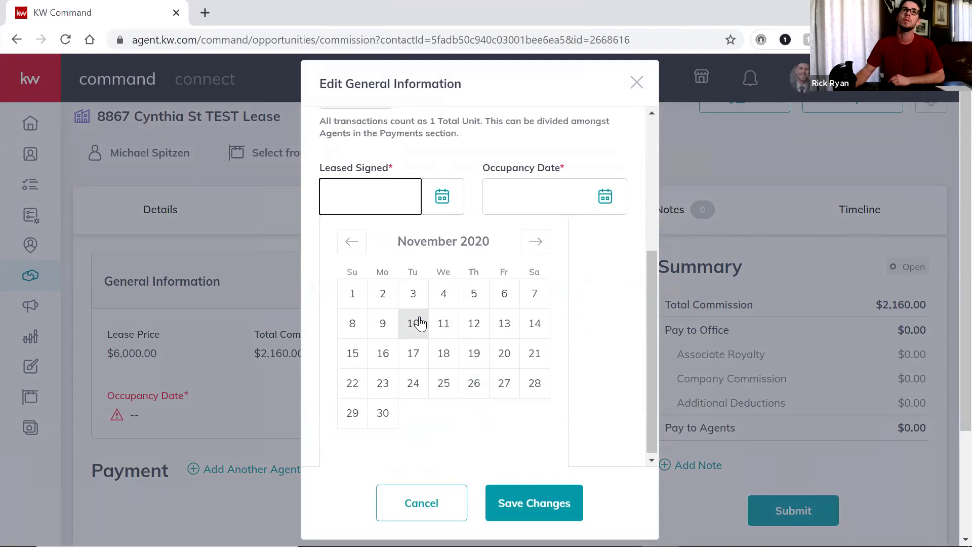
left_click(415, 324)
scroll(559, 274, "down", 2)
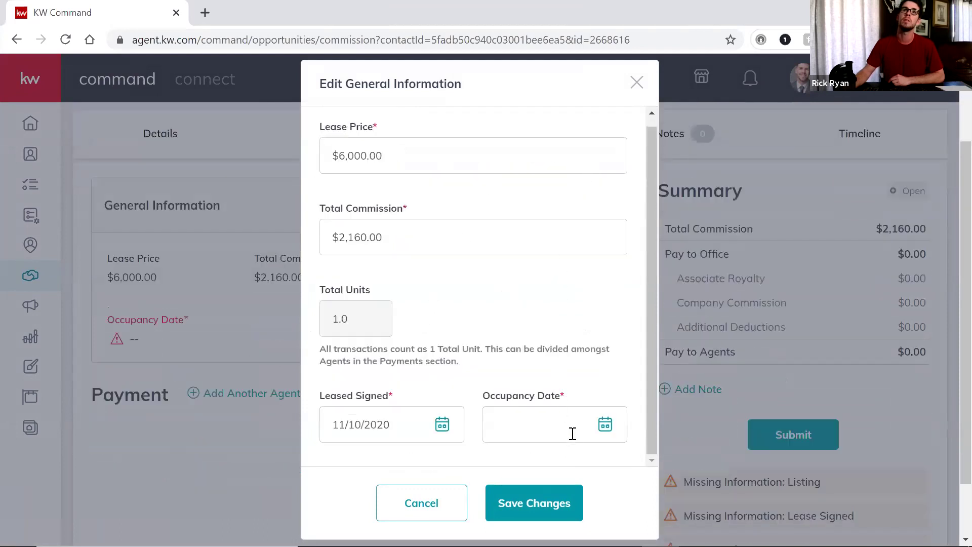
left_click(606, 425)
left_click(476, 327)
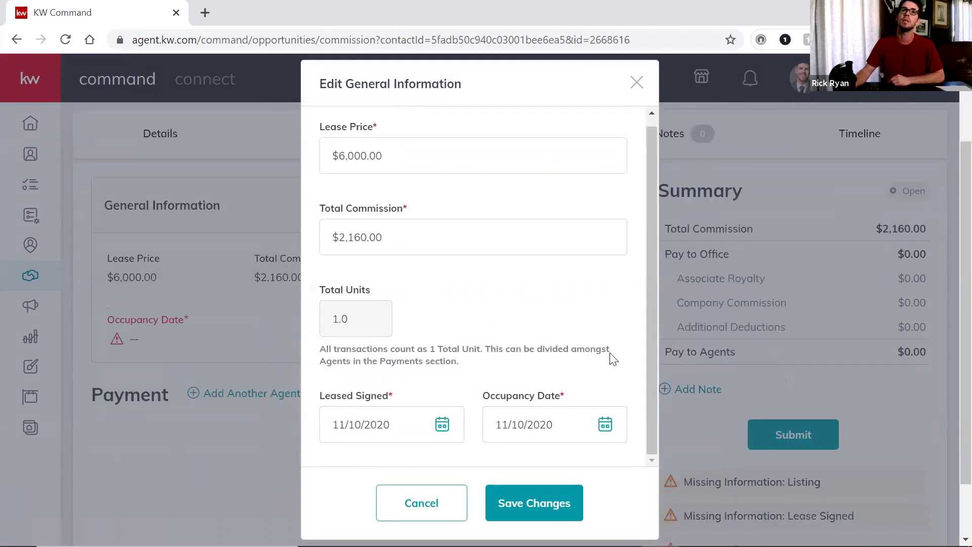
left_click(568, 505)
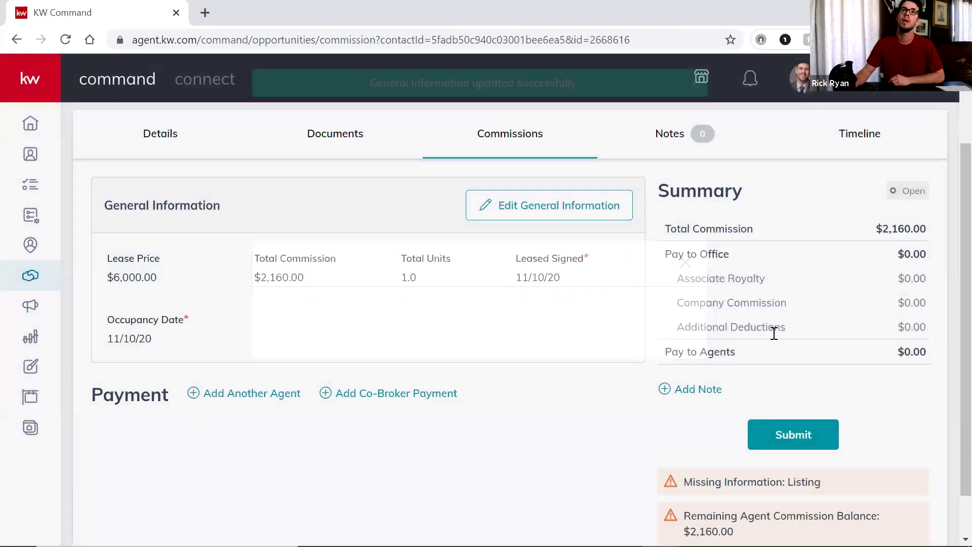
scroll(709, 308, "down", 1)
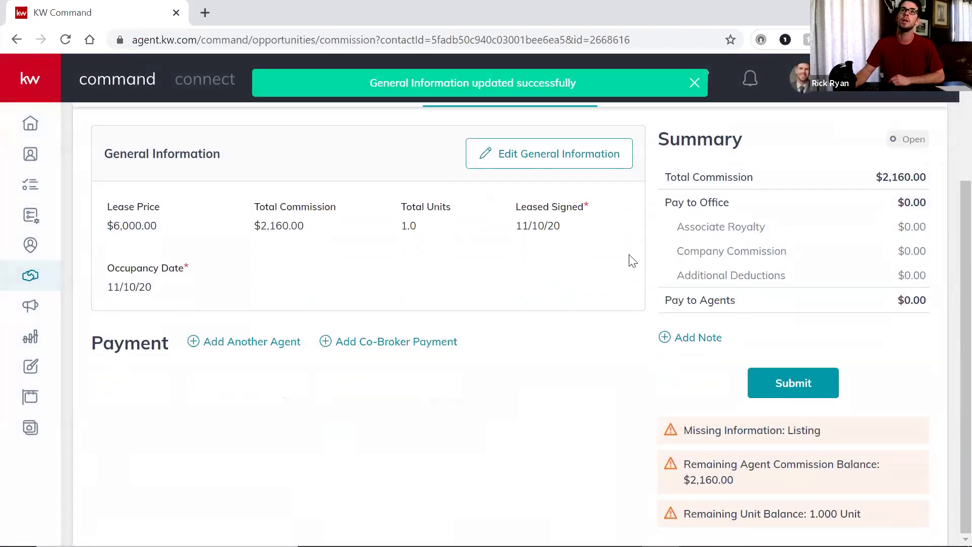
scroll(567, 294, "up", 3)
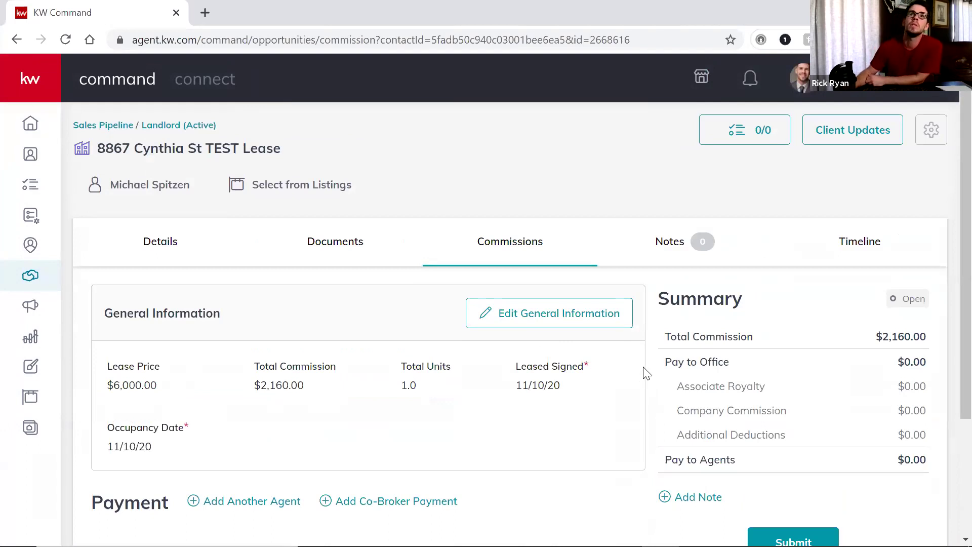
scroll(644, 355, "down", 1)
scroll(648, 362, "down", 2)
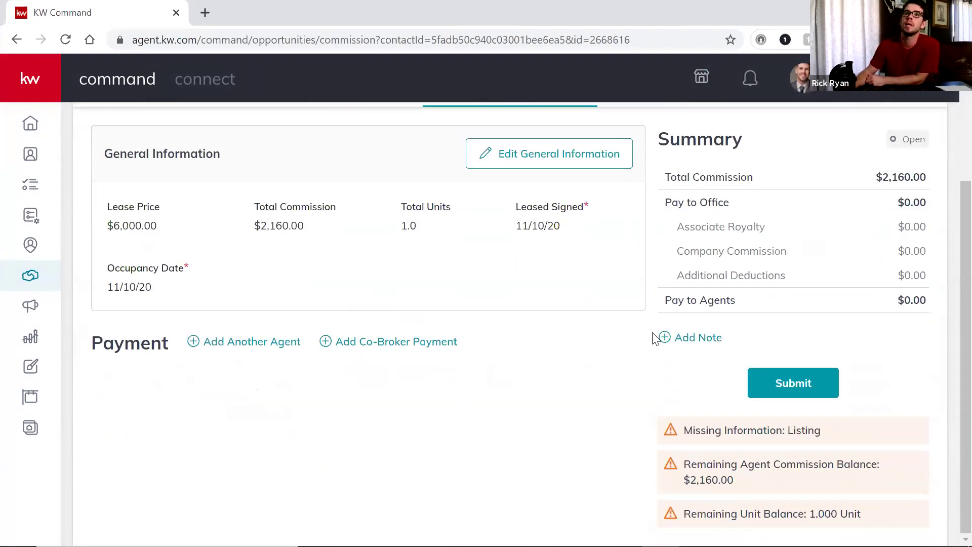
scroll(587, 356, "up", 3)
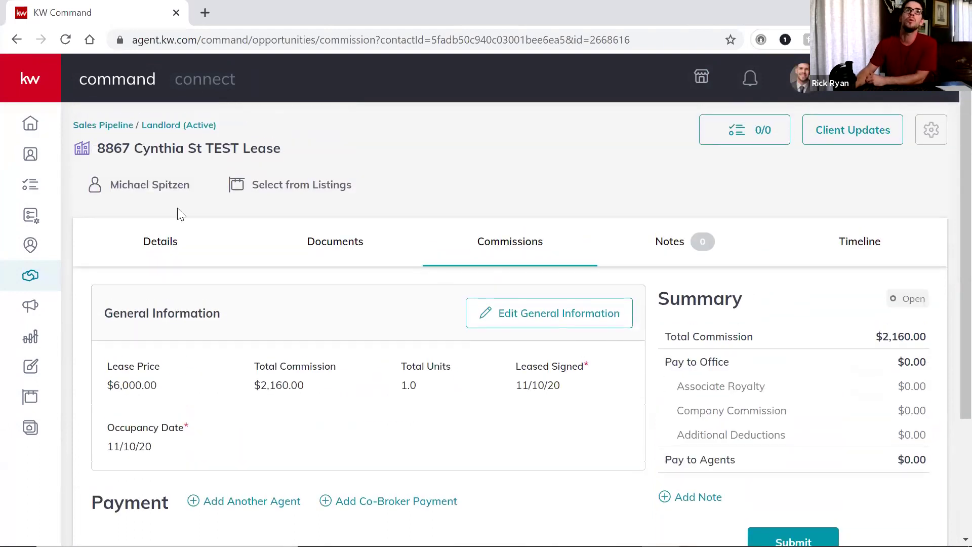
left_click(157, 244)
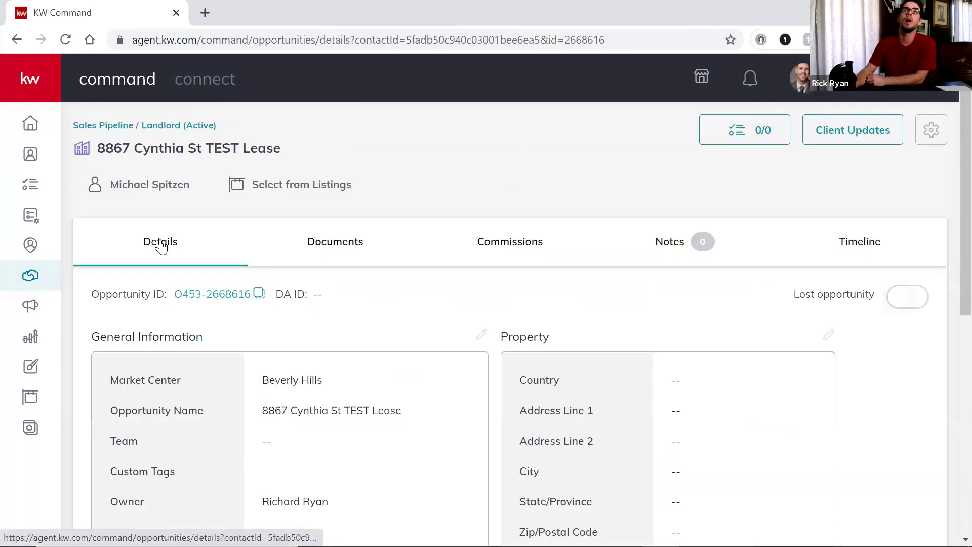
scroll(445, 308, "down", 9)
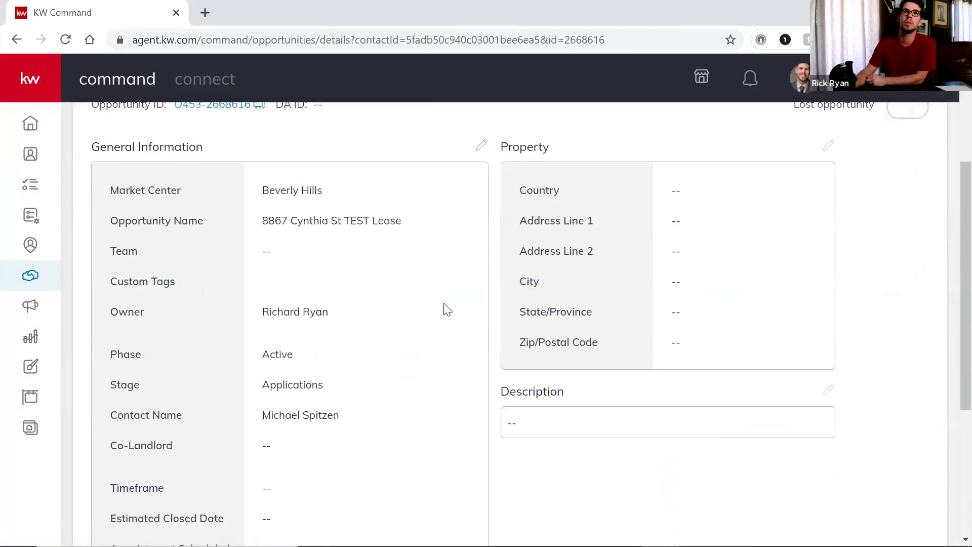
scroll(531, 334, "up", 9)
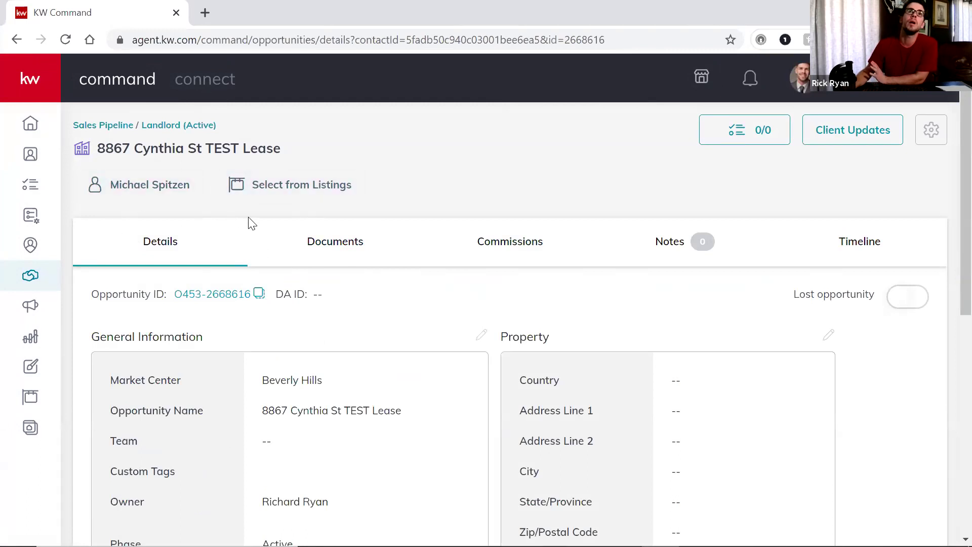
left_click(279, 186)
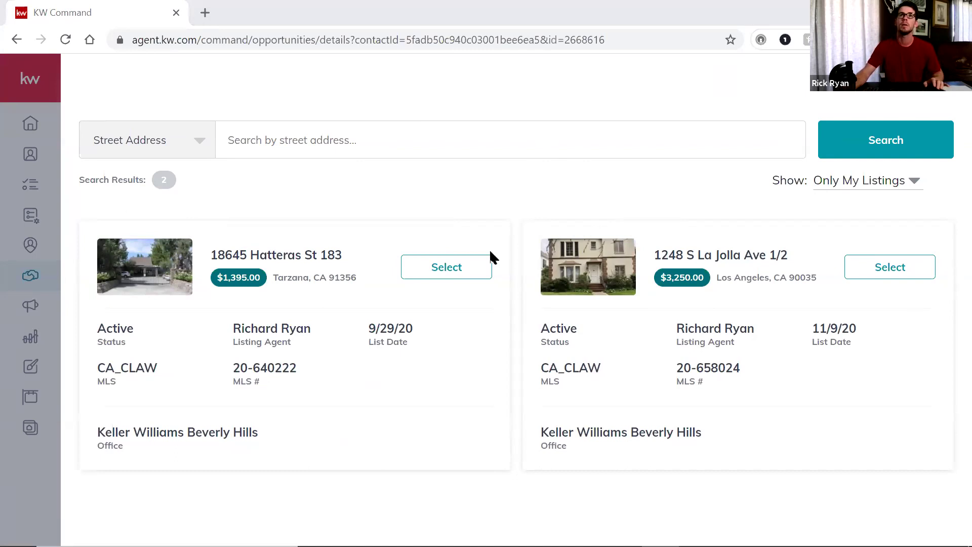
left_click(490, 139)
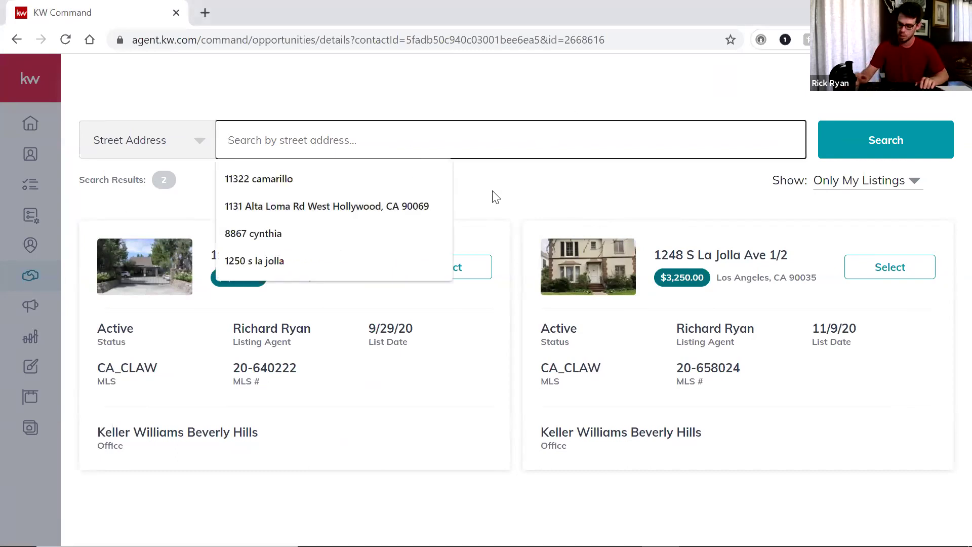
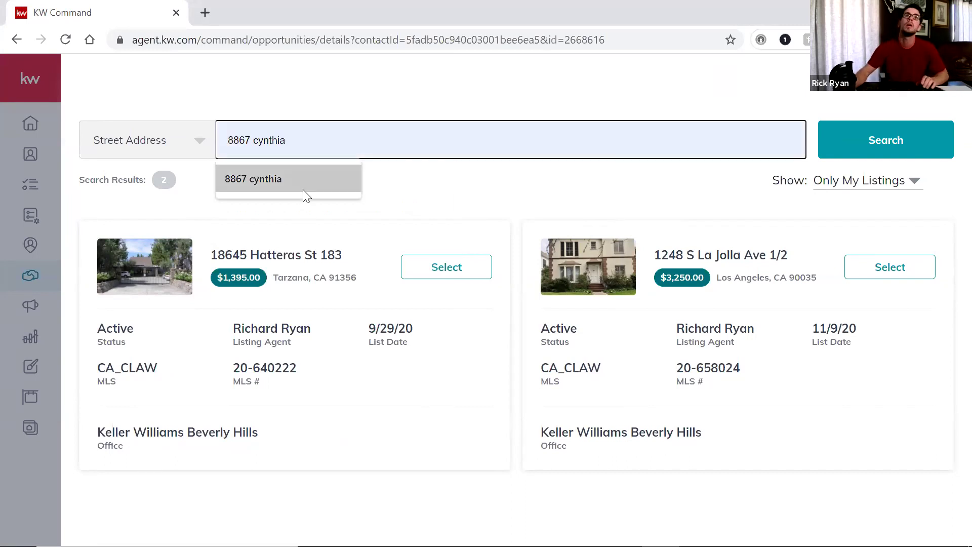
left_click(303, 190)
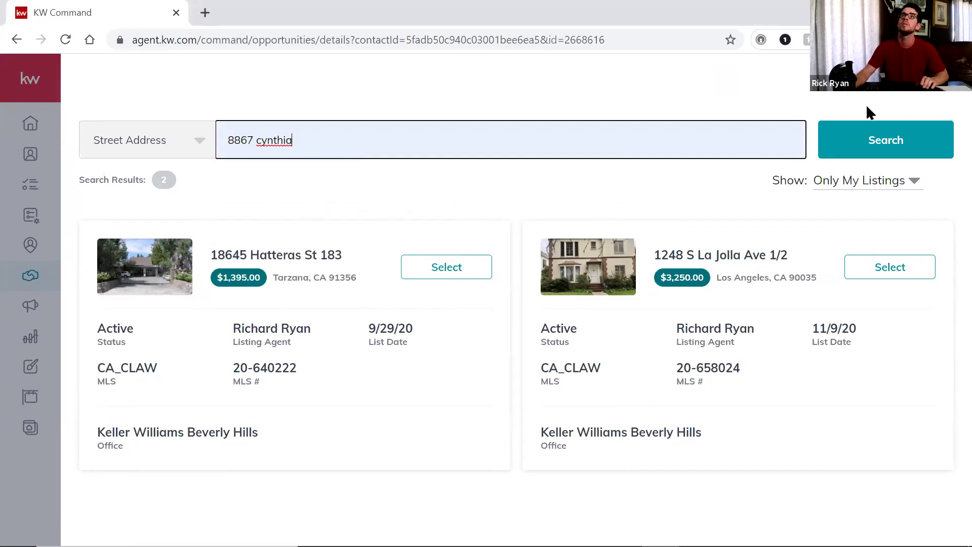
left_click(836, 146)
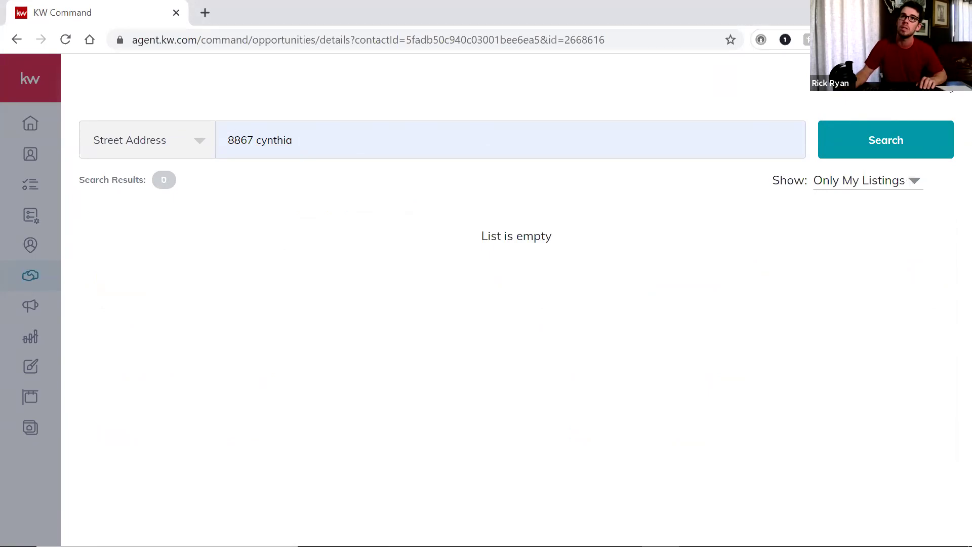
key("Escape")
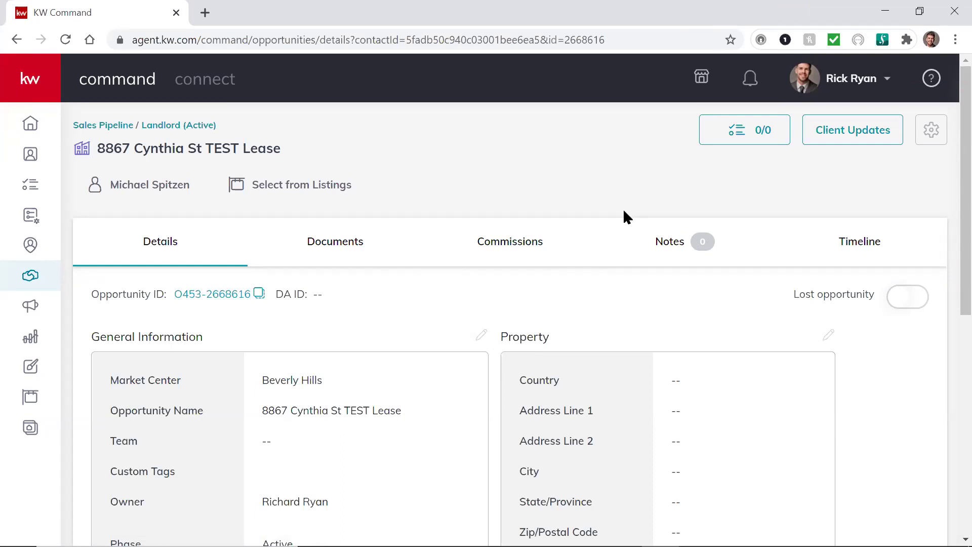
Review the Under Contract and Closed document checklists on the Documents tab
left_click(336, 245)
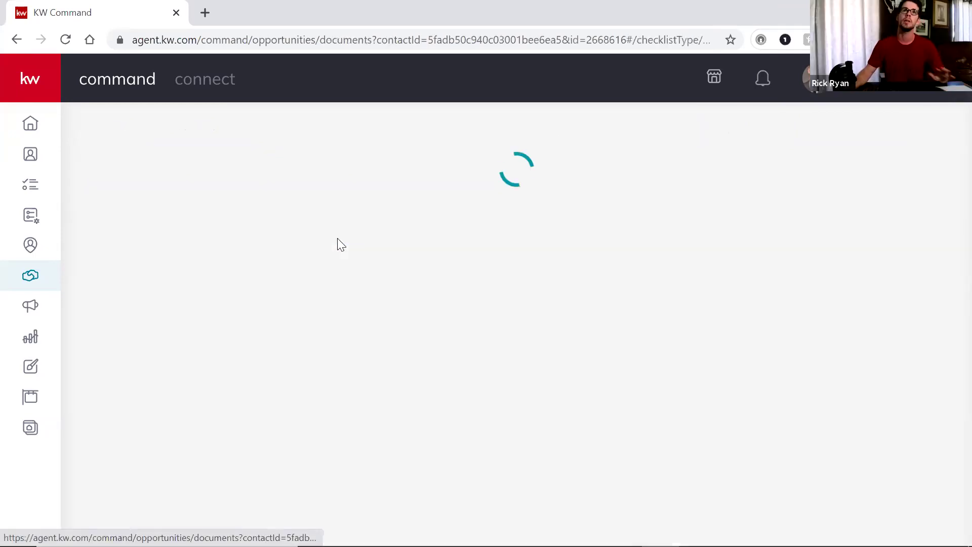
scroll(223, 385, "down", 1)
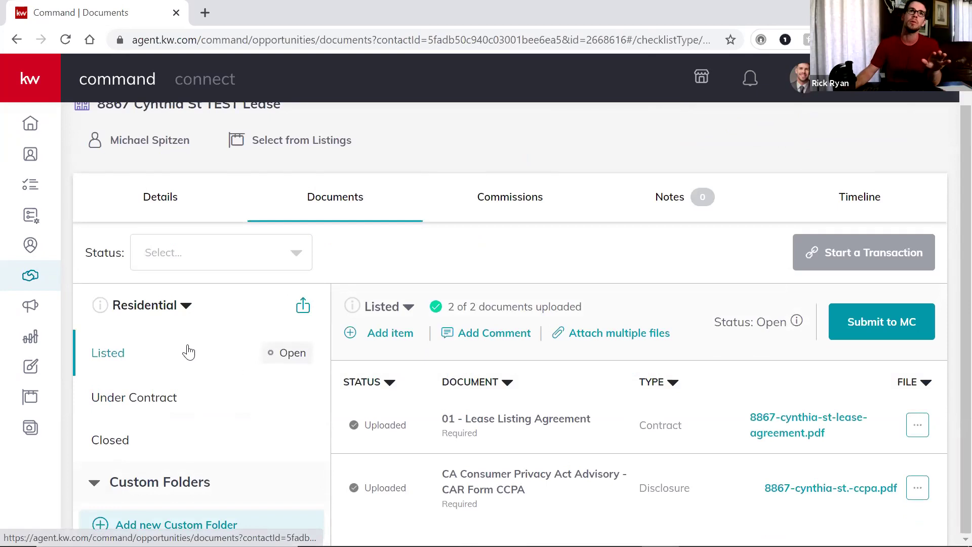
left_click(141, 398)
left_click(210, 434)
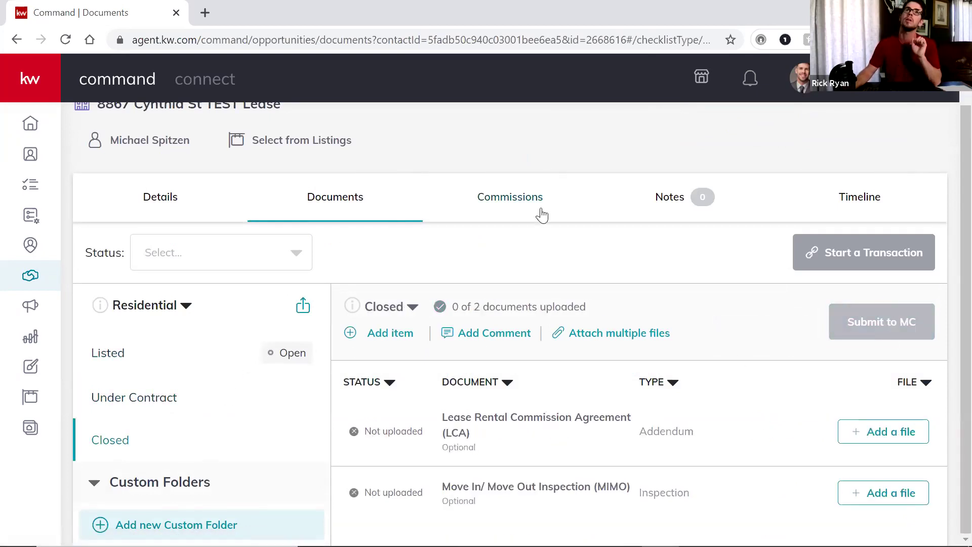
Check the Commissions page showing missing listing information and the $2,160 remaining agent balance
left_click(514, 197)
scroll(653, 299, "down", 3)
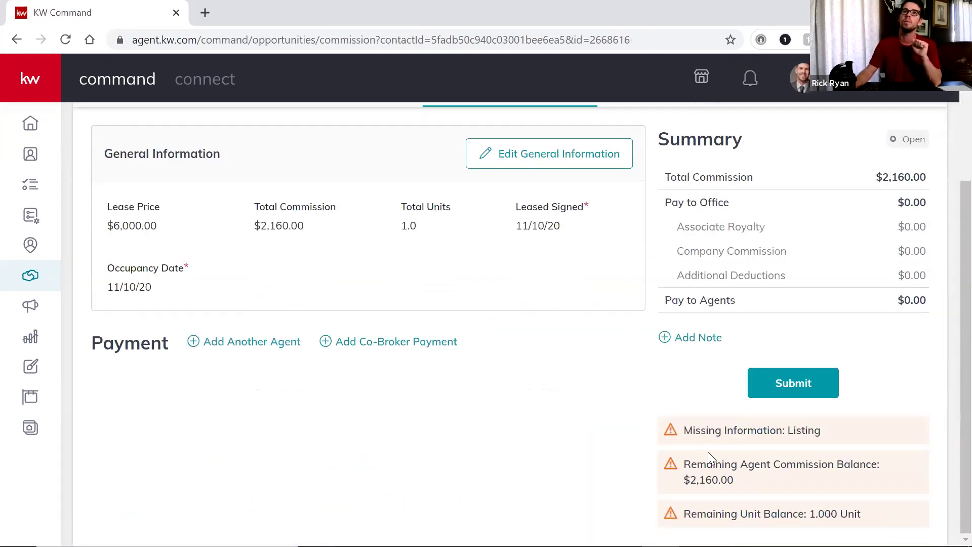
scroll(326, 278, "up", 3)
scroll(860, 506, "down", 3)
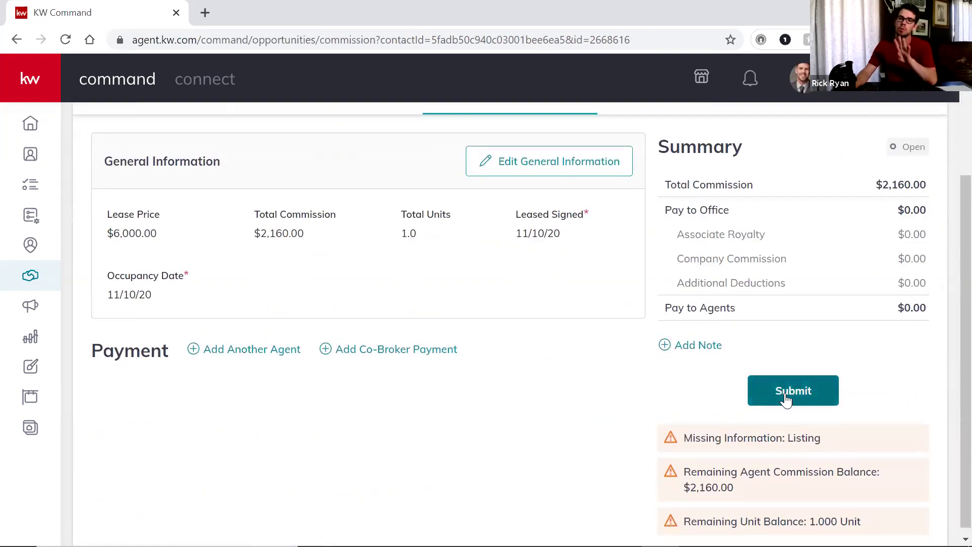
scroll(785, 400, "up", 3)
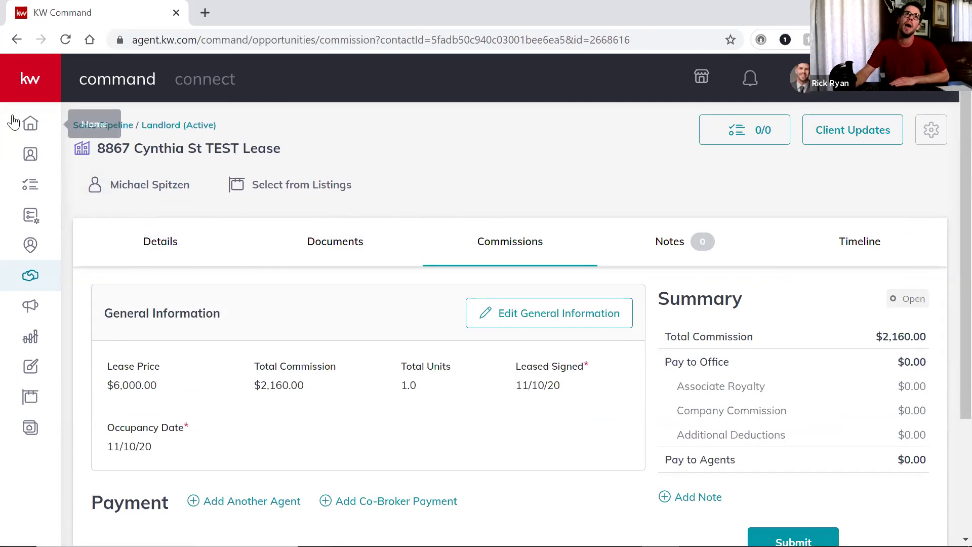
Go from Home through Opportunities and Contacts back to Opportunities, and begin a new opportunity
left_click(31, 129)
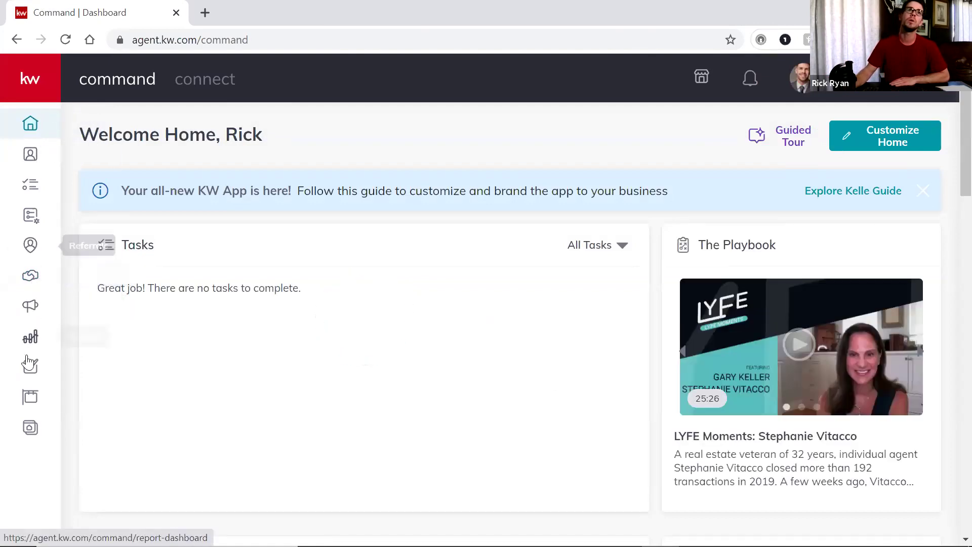
left_click(34, 278)
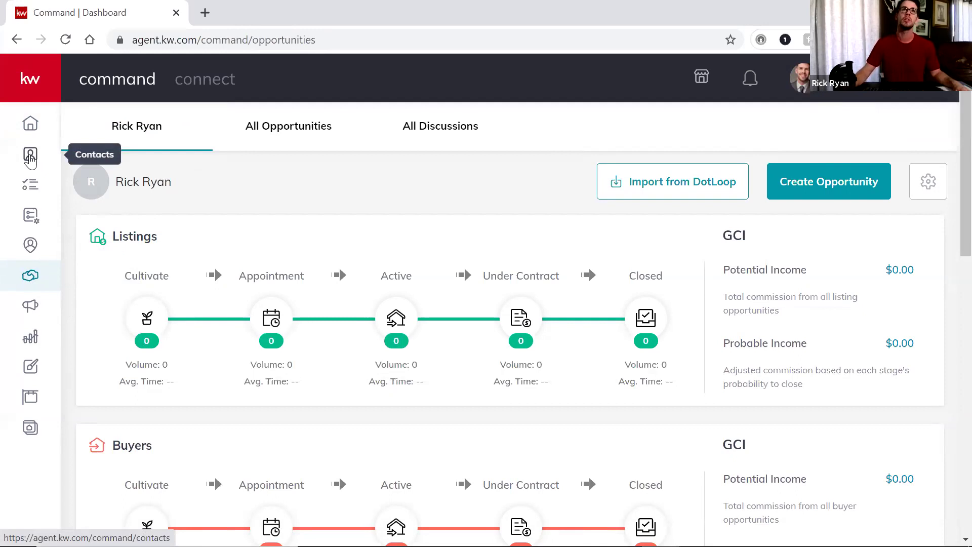
left_click(30, 158)
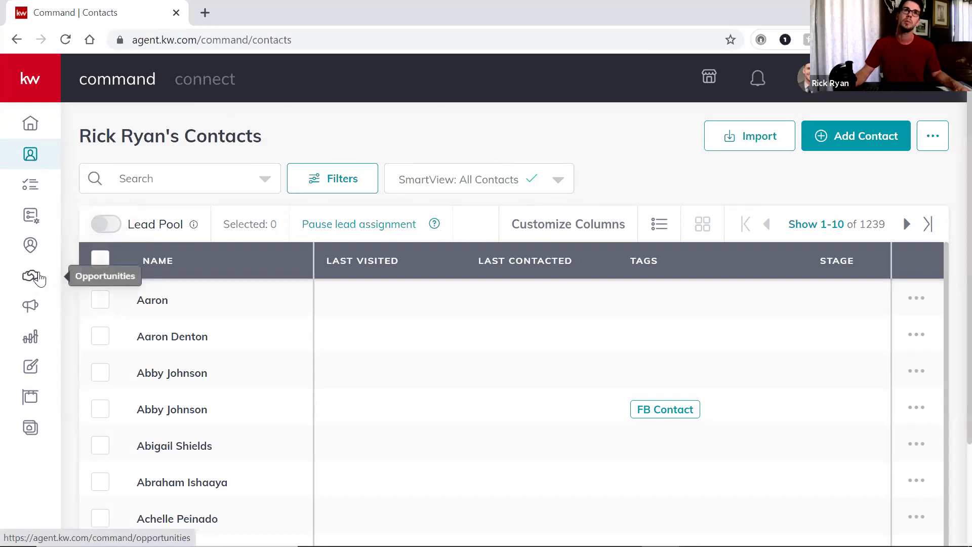
left_click(40, 278)
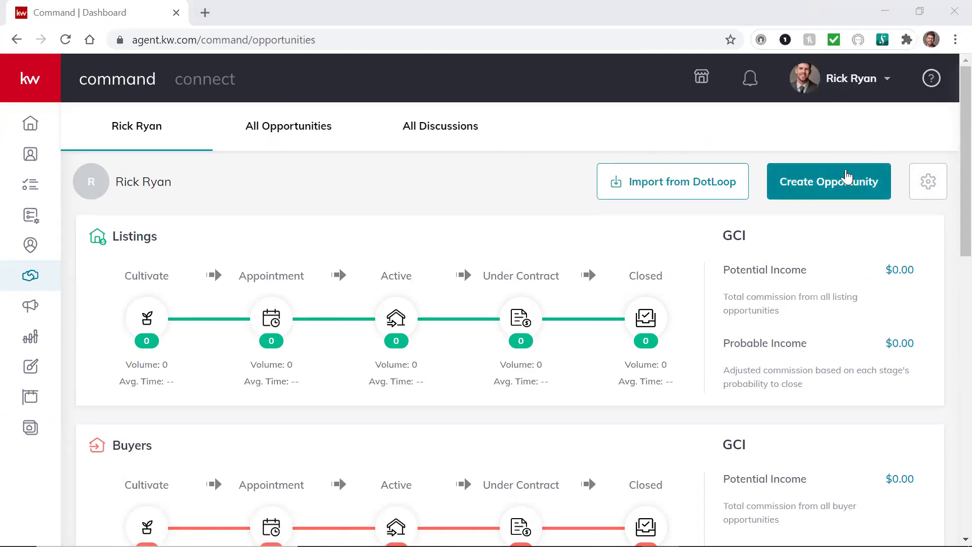
left_click(828, 185)
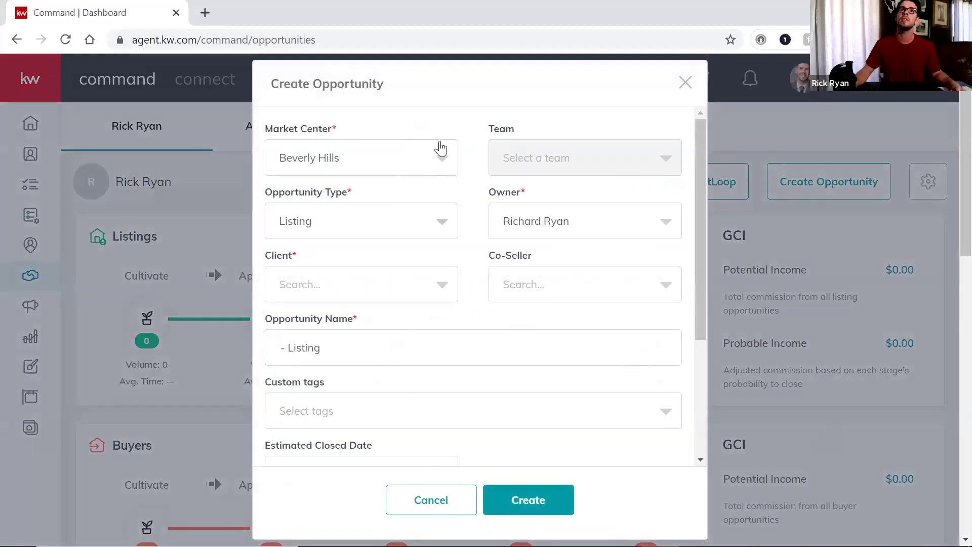
Set the Opportunity Type to Tenant and select the client by searching their name
left_click(433, 229)
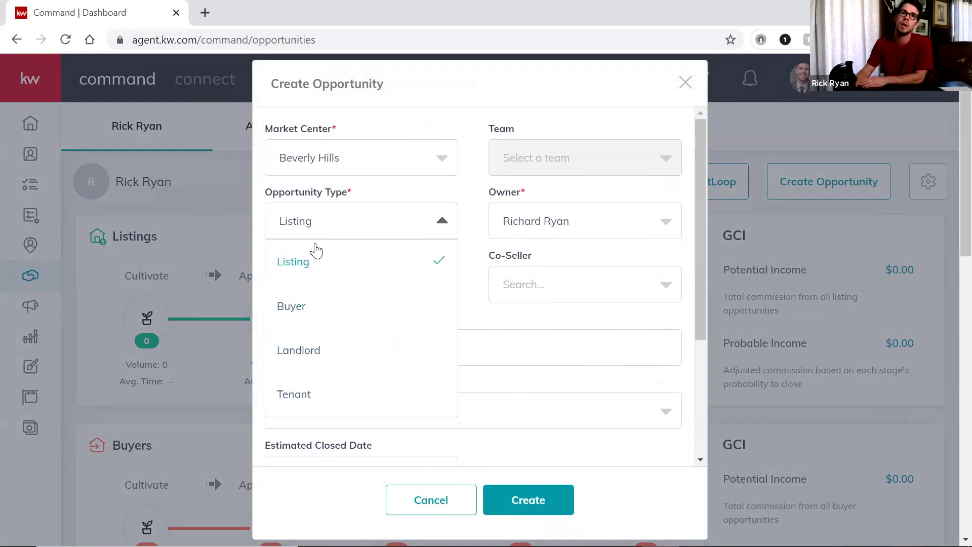
left_click(298, 400)
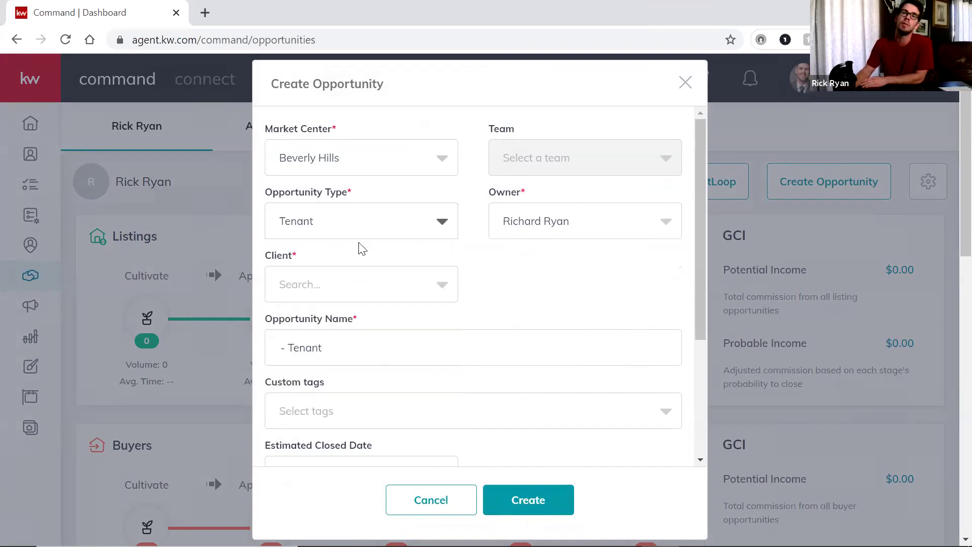
left_click(388, 285)
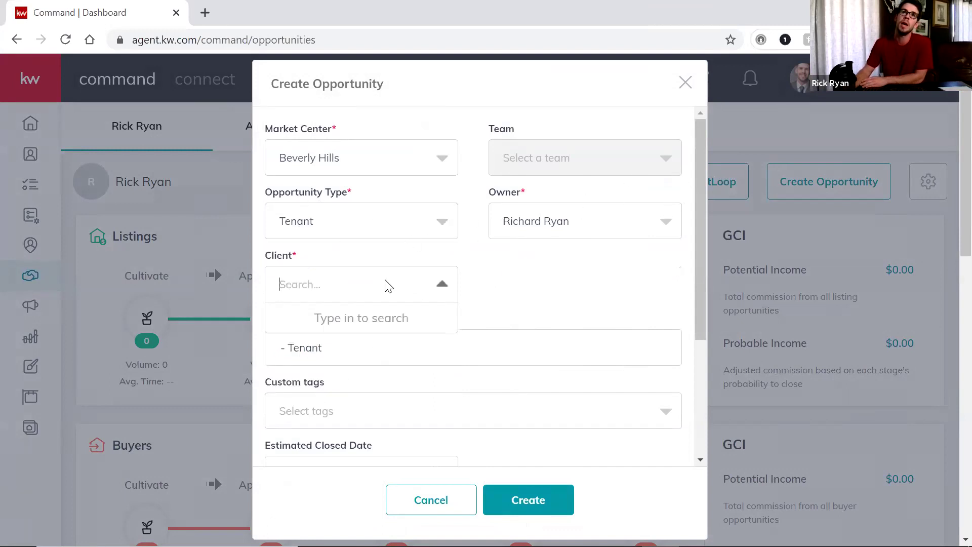
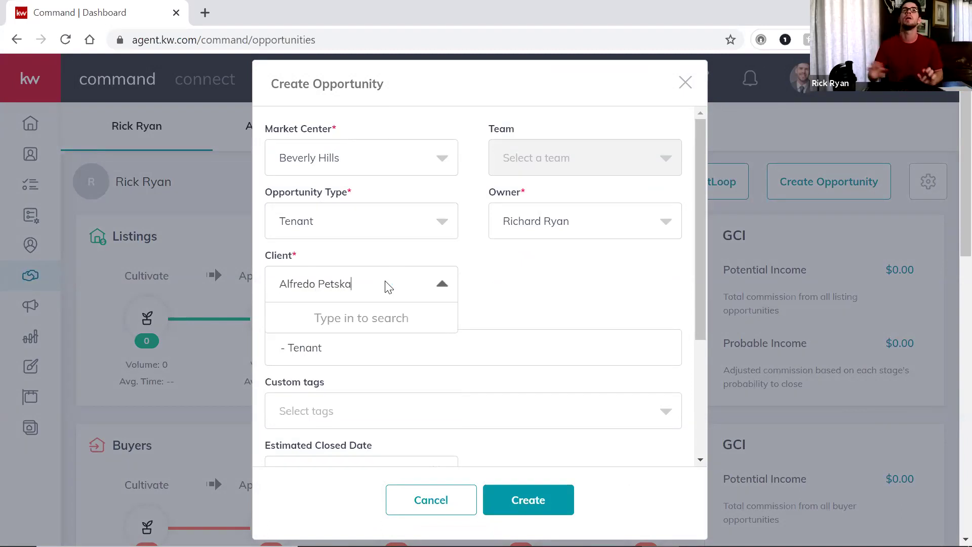
left_click(351, 324)
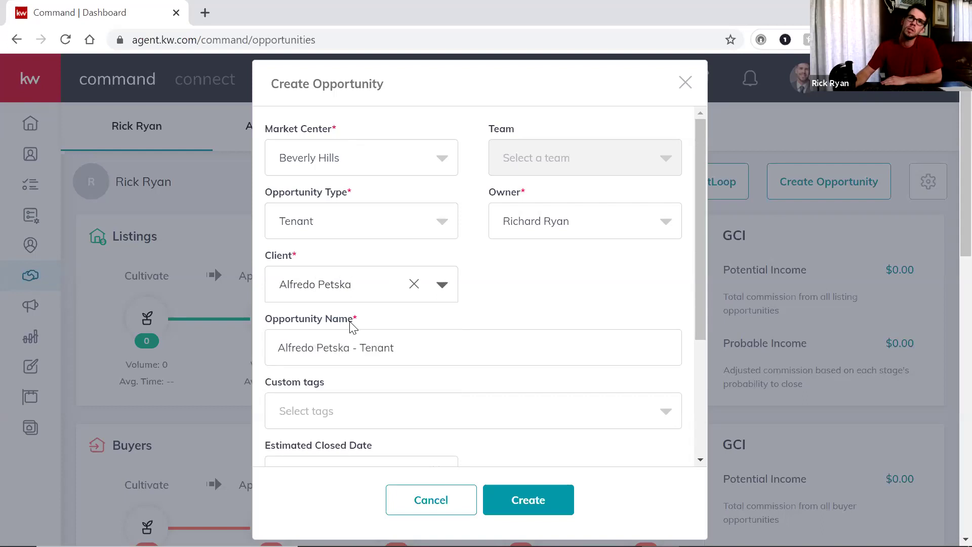
scroll(569, 324, "down", 3)
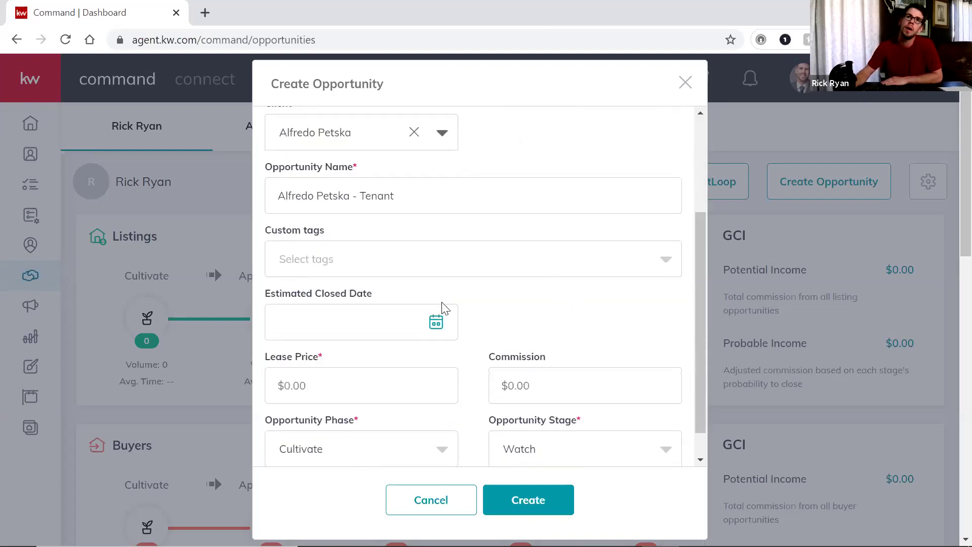
Set the estimated closed date to 11/11/2020 and the lease price to $6,000
left_click(437, 324)
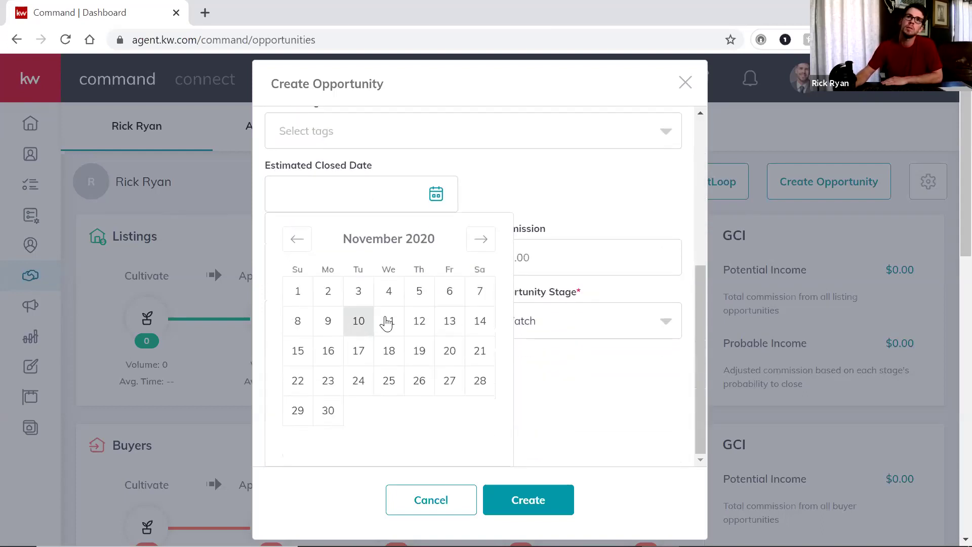
left_click(388, 321)
scroll(552, 260, "down", 2)
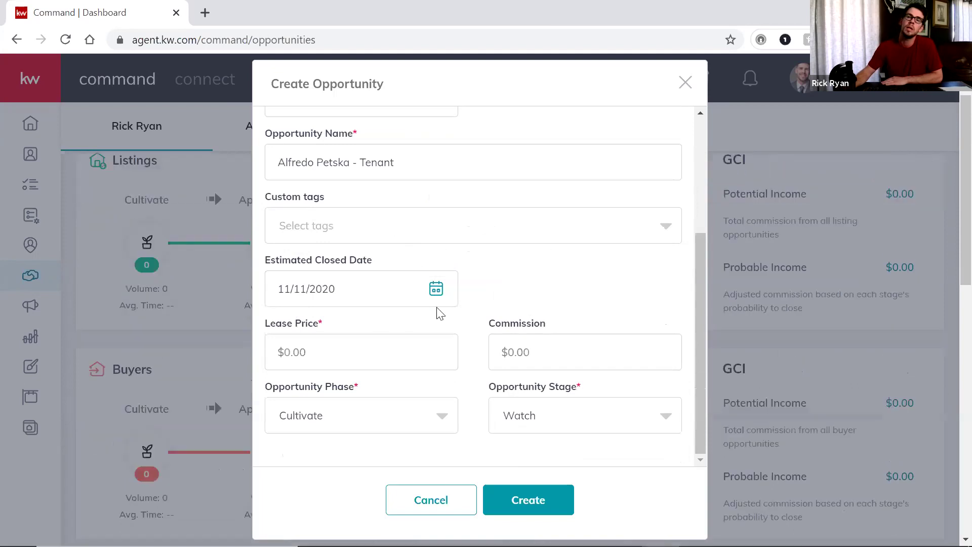
left_click(266, 343)
type("$6")
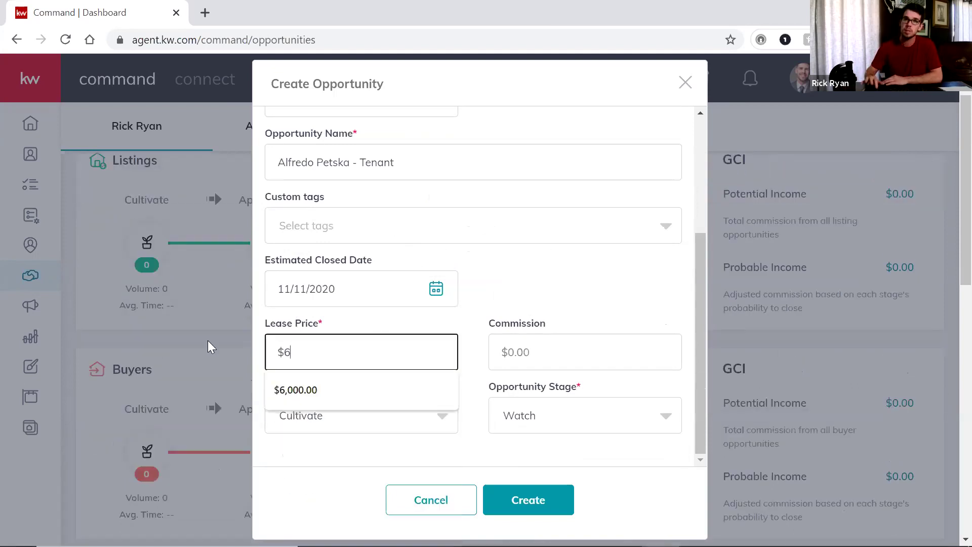
type(",000")
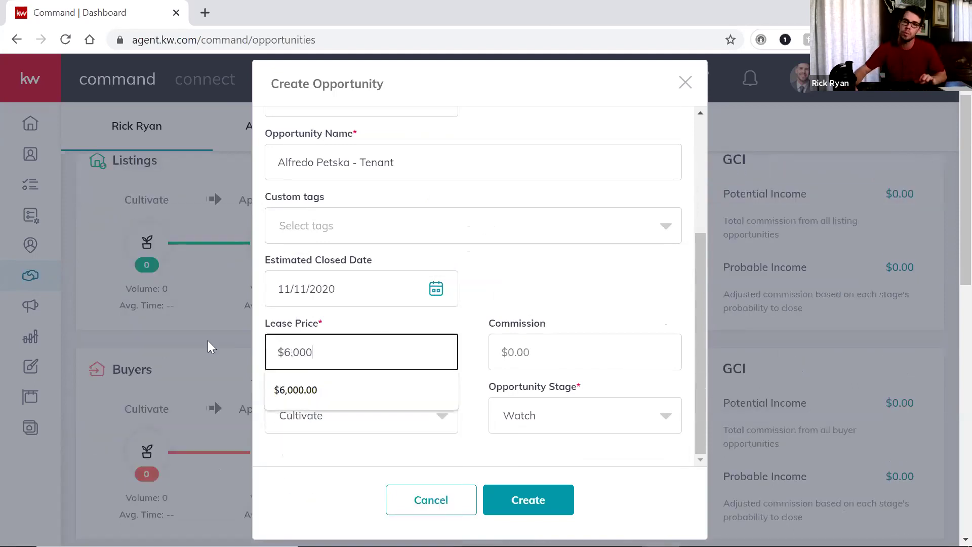
left_click(521, 285)
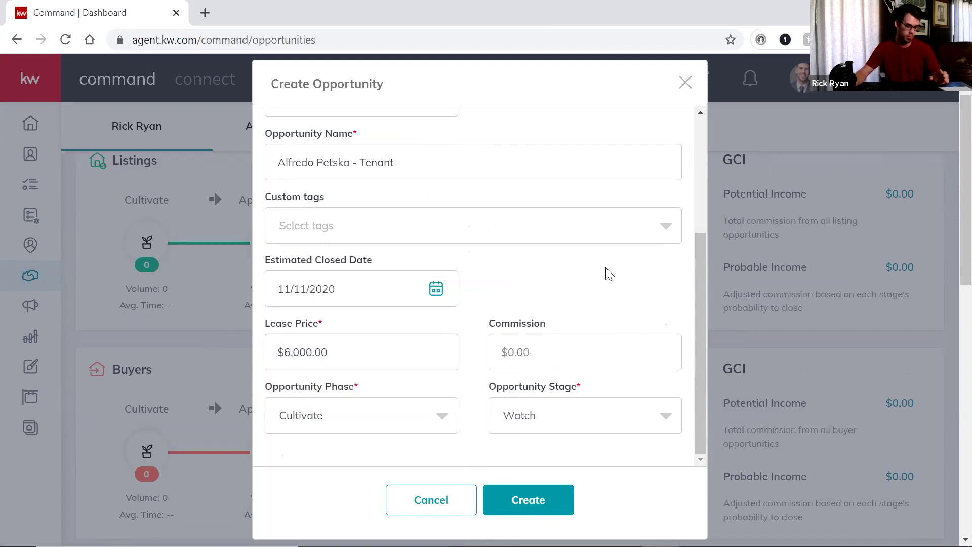
scroll(617, 277, "down", 1)
scroll(615, 294, "down", 1)
scroll(567, 349, "up", 3)
scroll(527, 387, "down", 5)
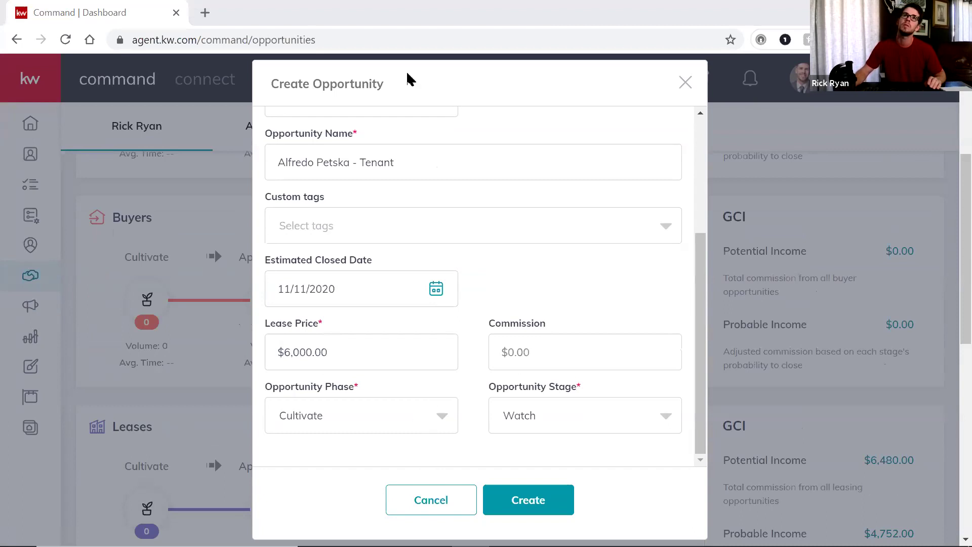
Enter a $2,160 commission, choose Active phase and Application Submitted stage, and create the opportunity
left_click(583, 349)
type("2160")
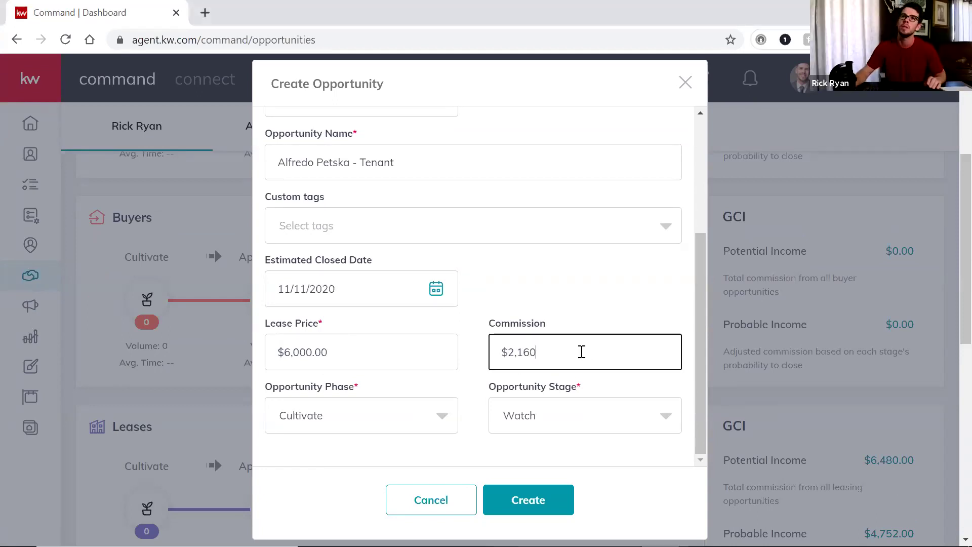
scroll(603, 299, "down", 1)
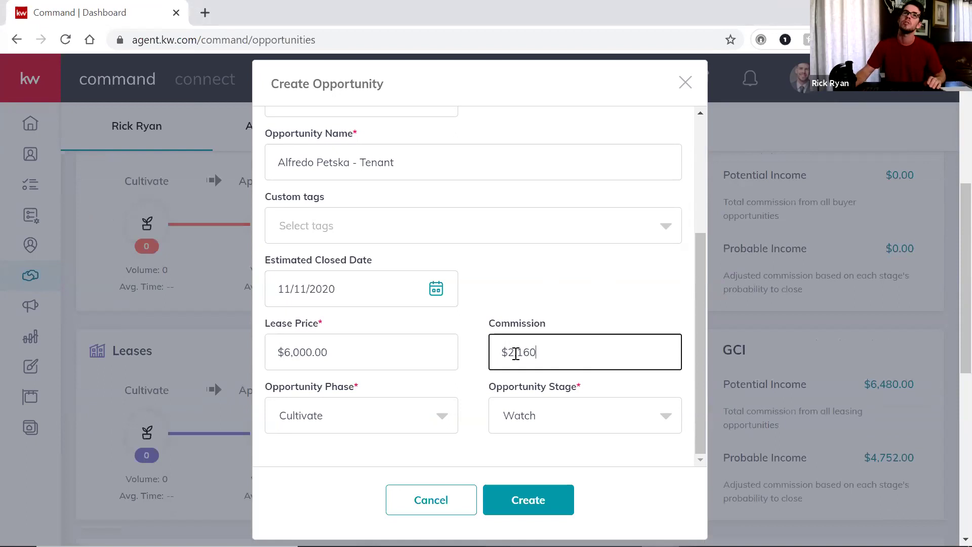
left_click(442, 417)
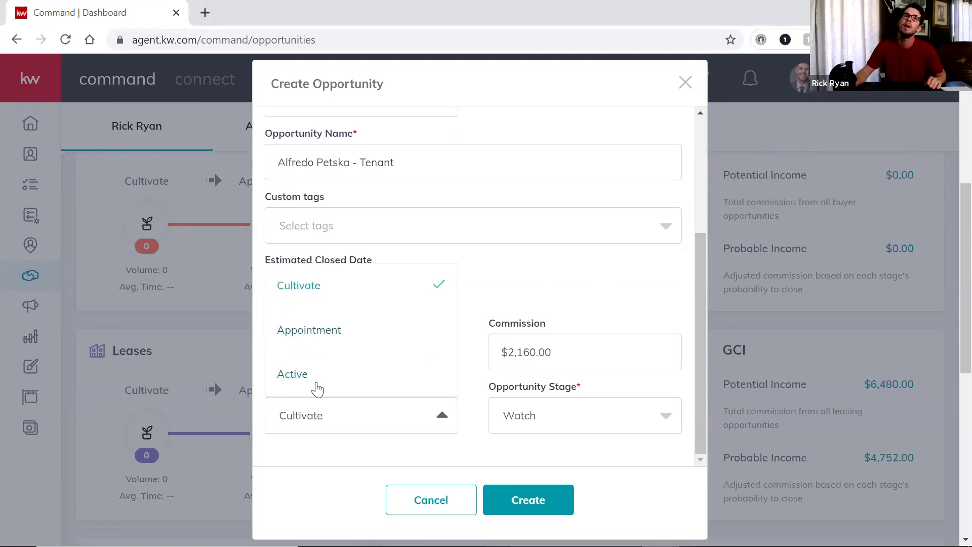
left_click(294, 374)
left_click(629, 426)
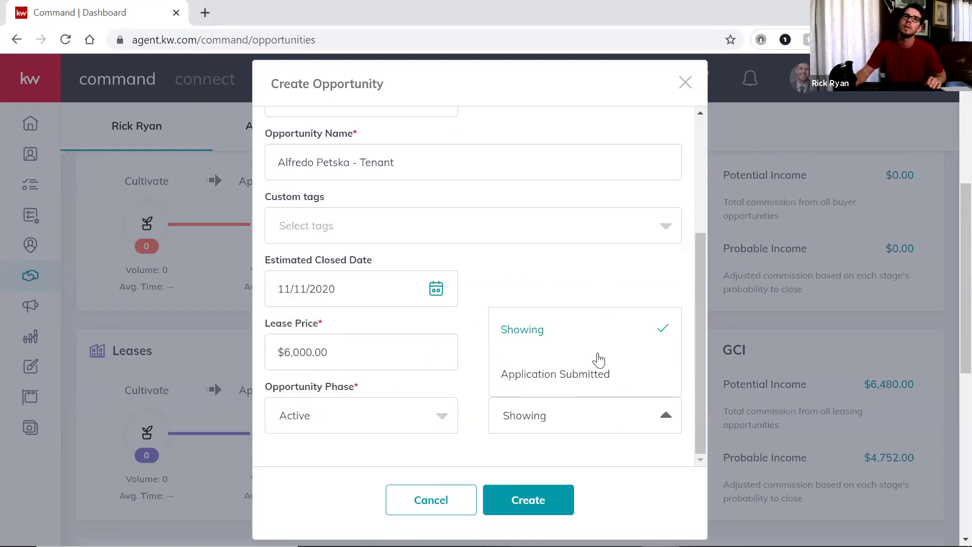
scroll(634, 282, "down", 1)
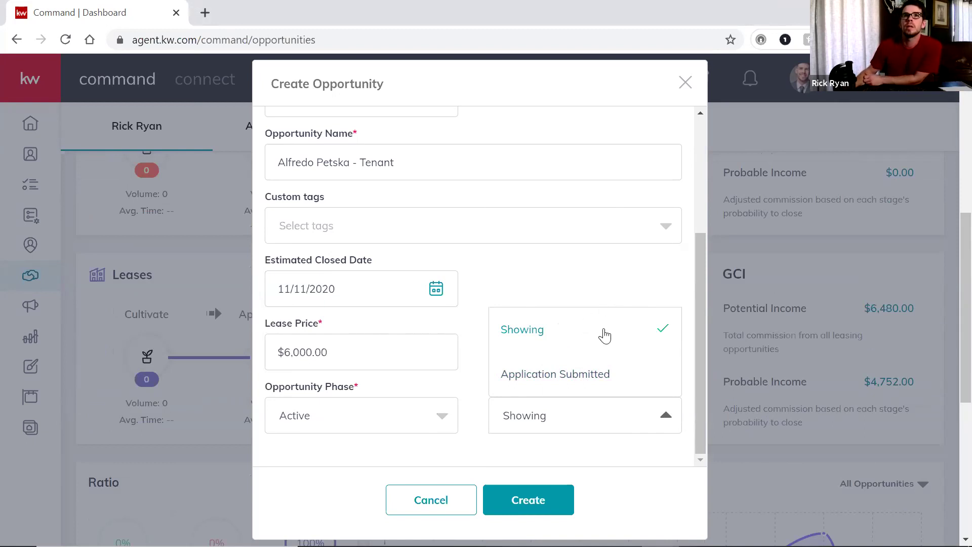
left_click(562, 377)
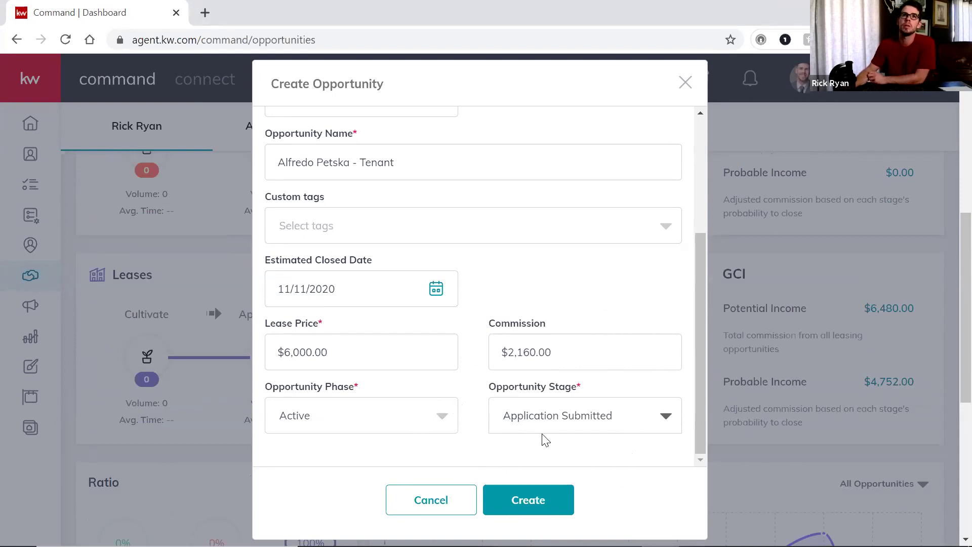
left_click(520, 504)
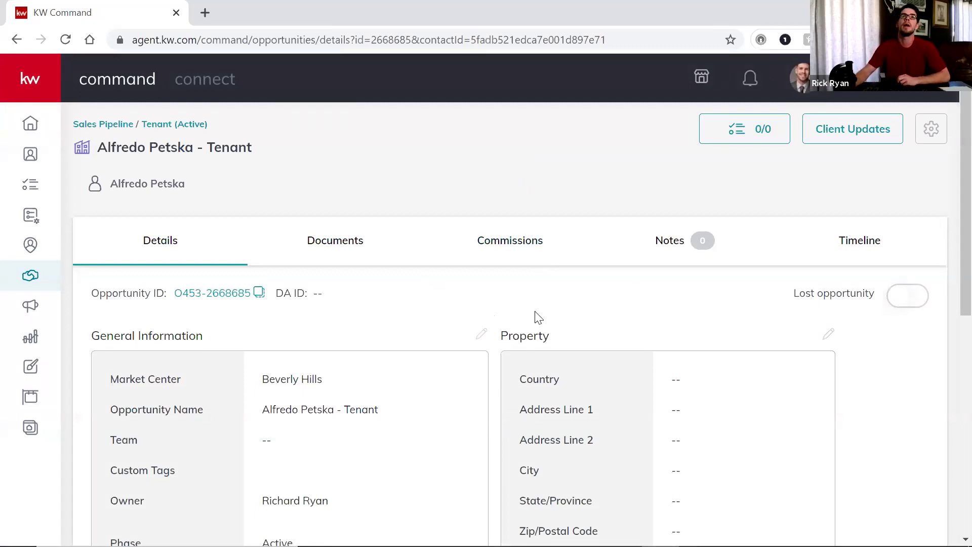
Assign the Residential checklist on the Documents tab and look over its 15 Under Contract documents
left_click(334, 242)
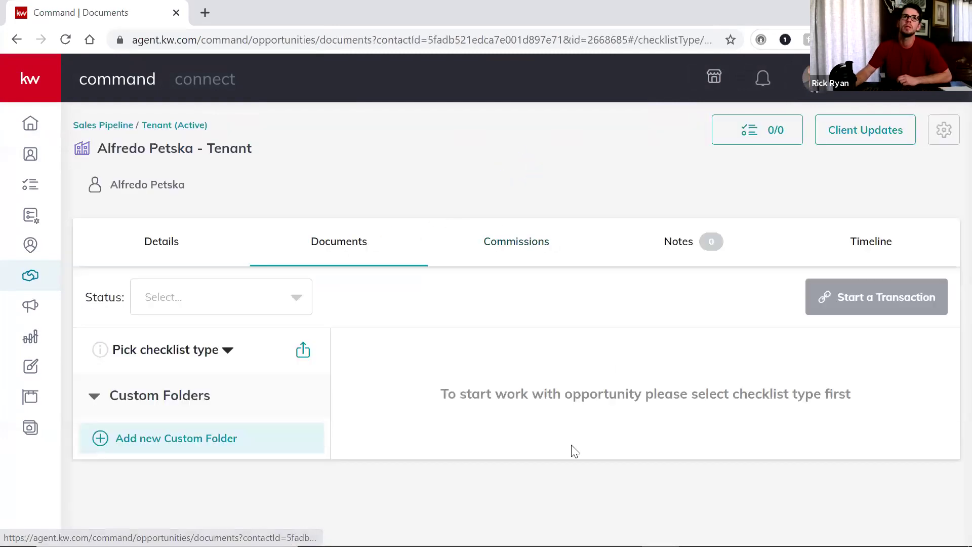
left_click(223, 353)
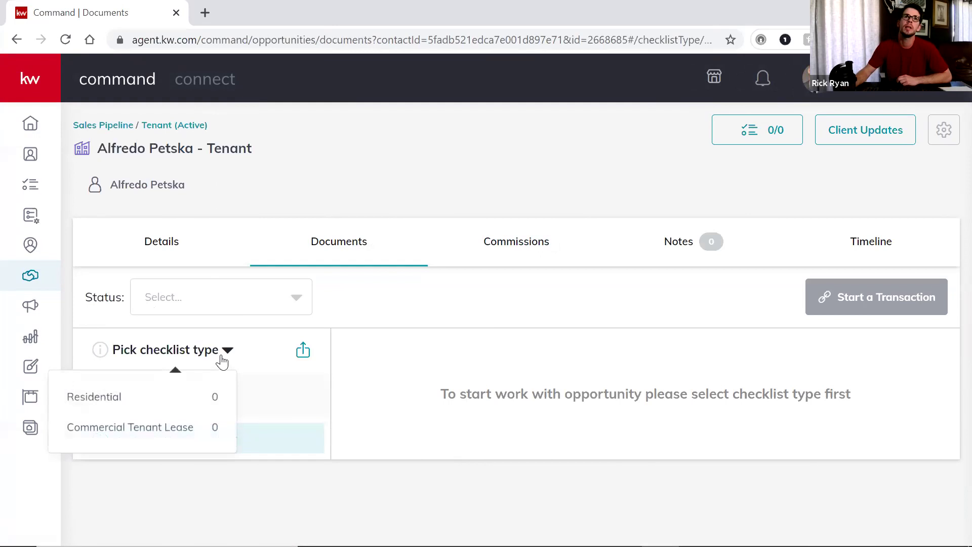
left_click(184, 400)
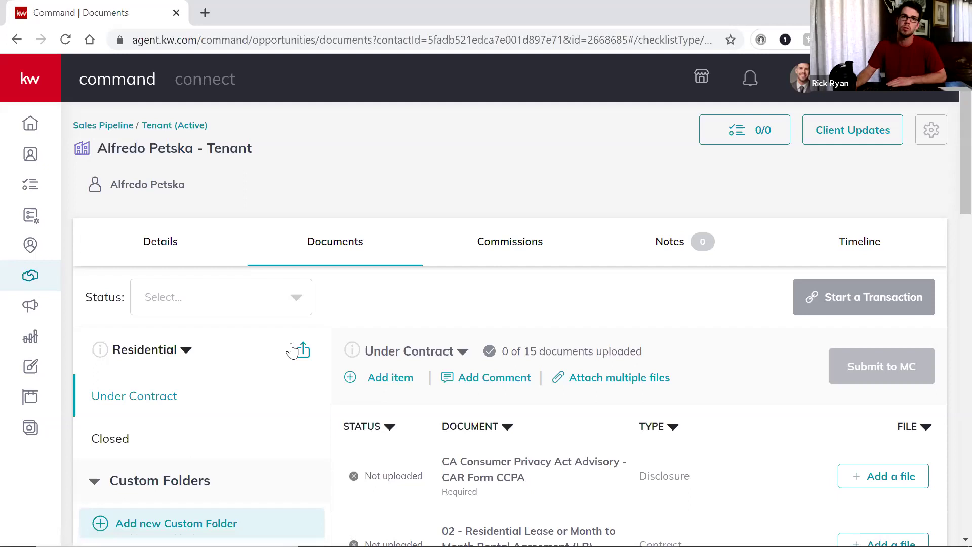
scroll(213, 341, "down", 1)
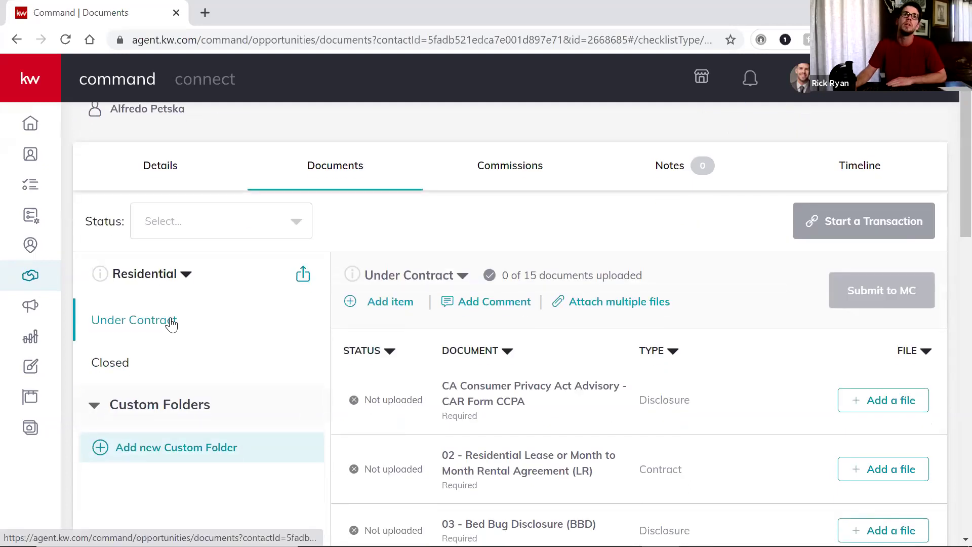
scroll(721, 423, "down", 2)
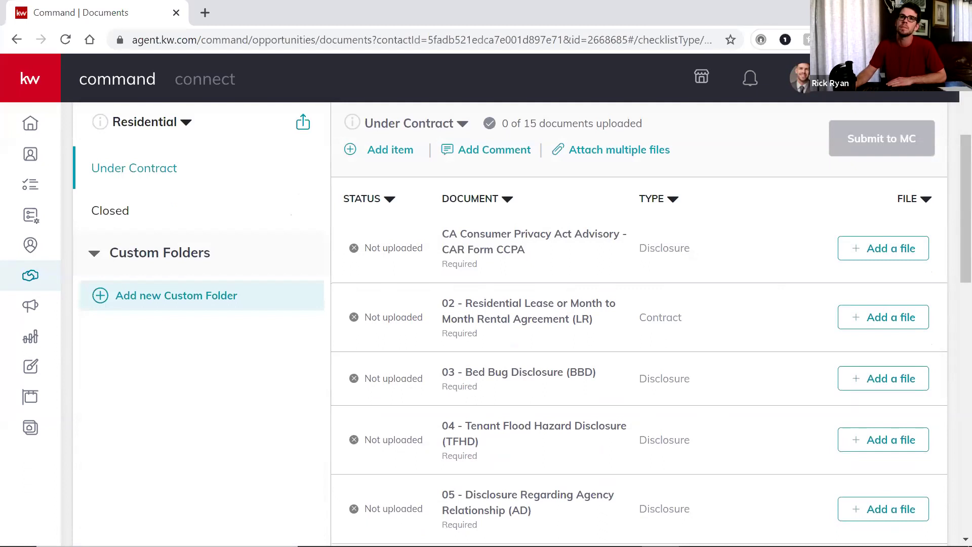
scroll(852, 299, "up", 2)
scroll(810, 263, "down", 2)
left_click(878, 256)
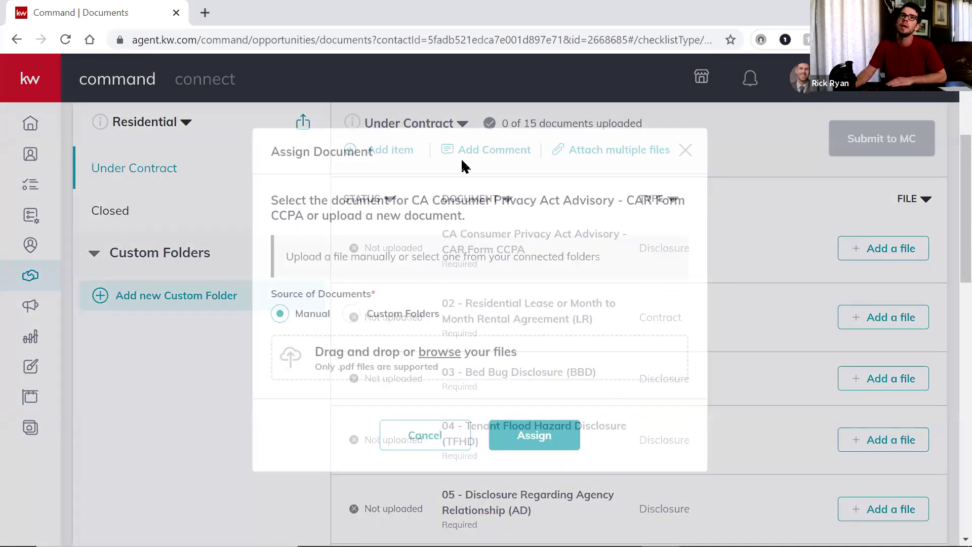
left_click(441, 357)
scroll(329, 276, "down", 1)
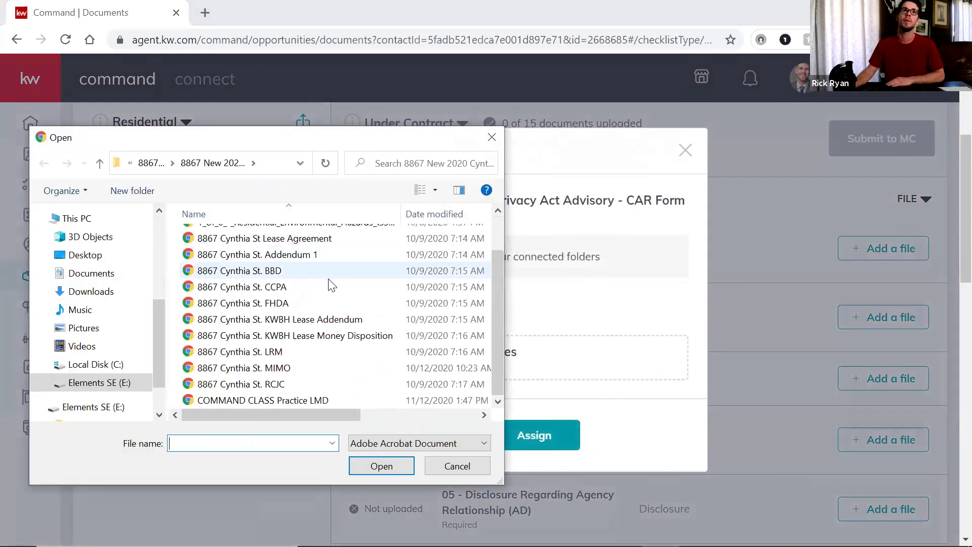
left_click(288, 287)
left_click(381, 465)
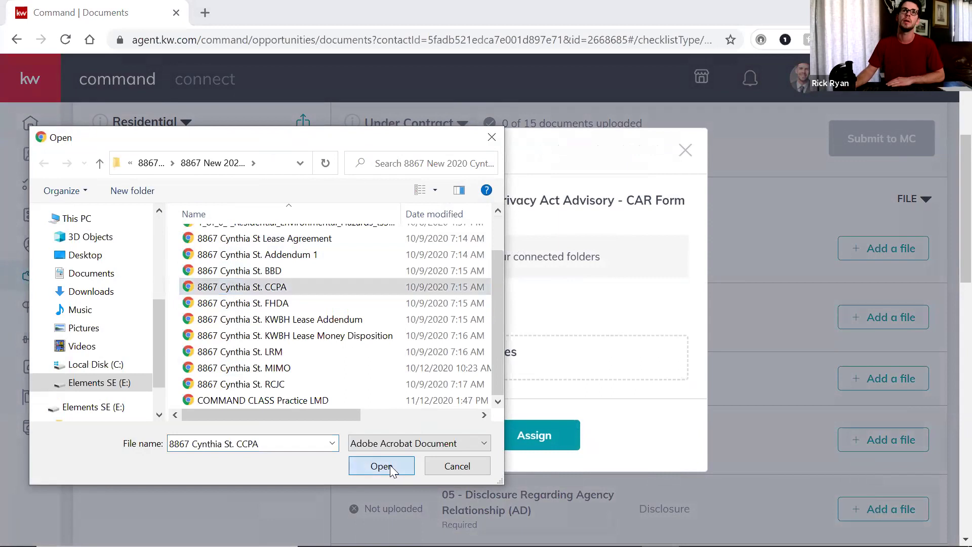
left_click(553, 420)
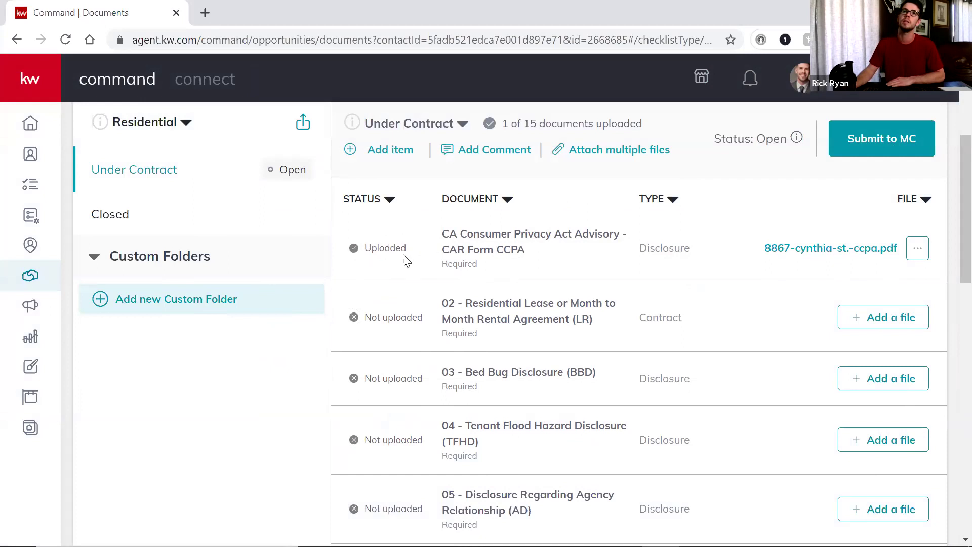
scroll(674, 340, "down", 12)
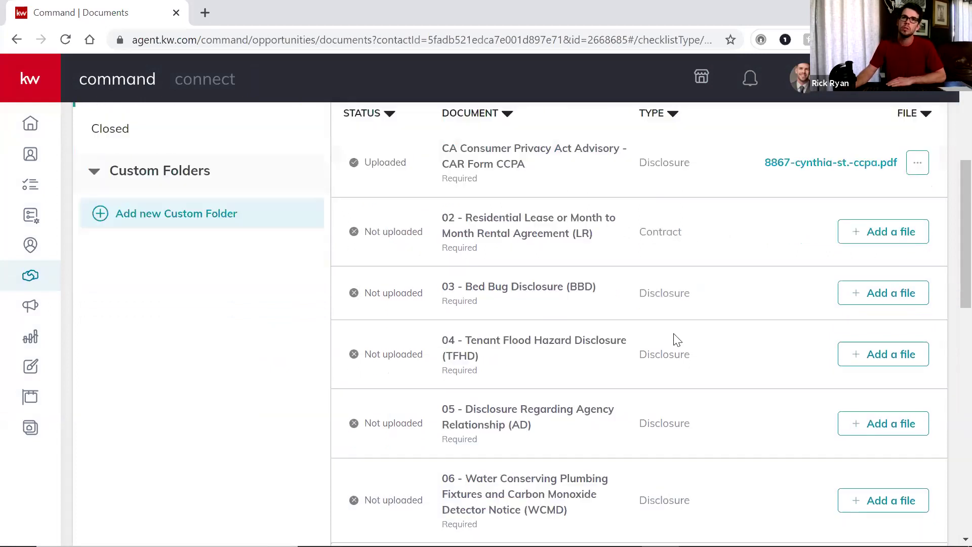
scroll(690, 406, "down", 3)
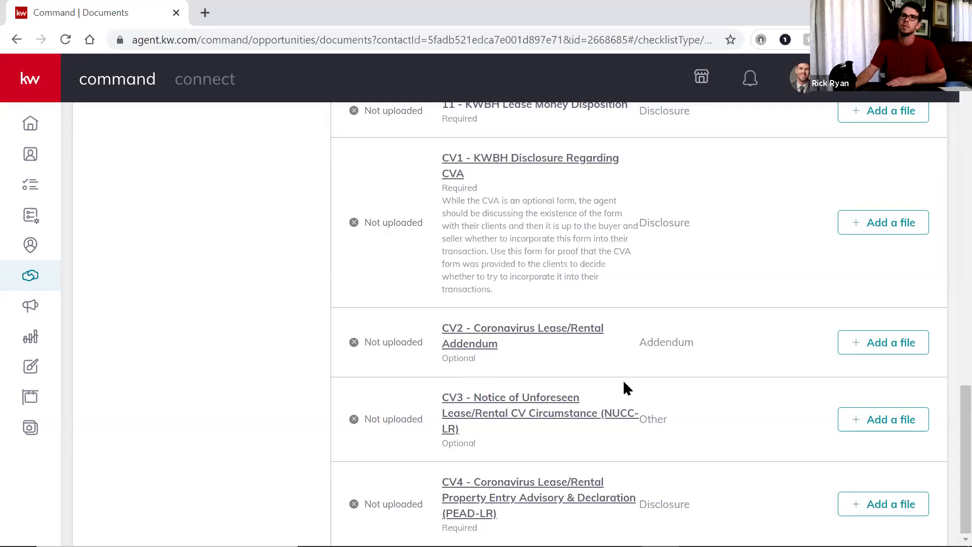
scroll(720, 433, "up", 20)
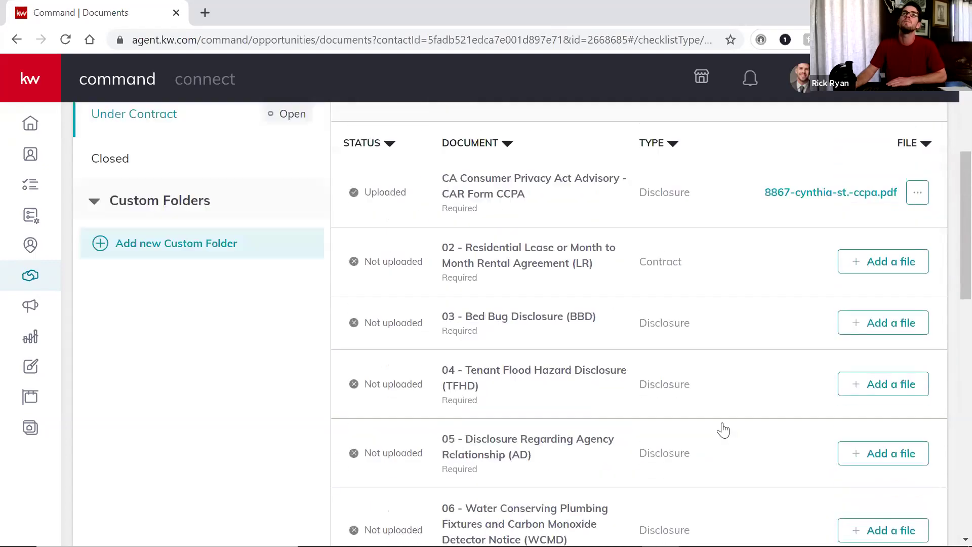
scroll(673, 387, "down", 10)
scroll(655, 358, "up", 12)
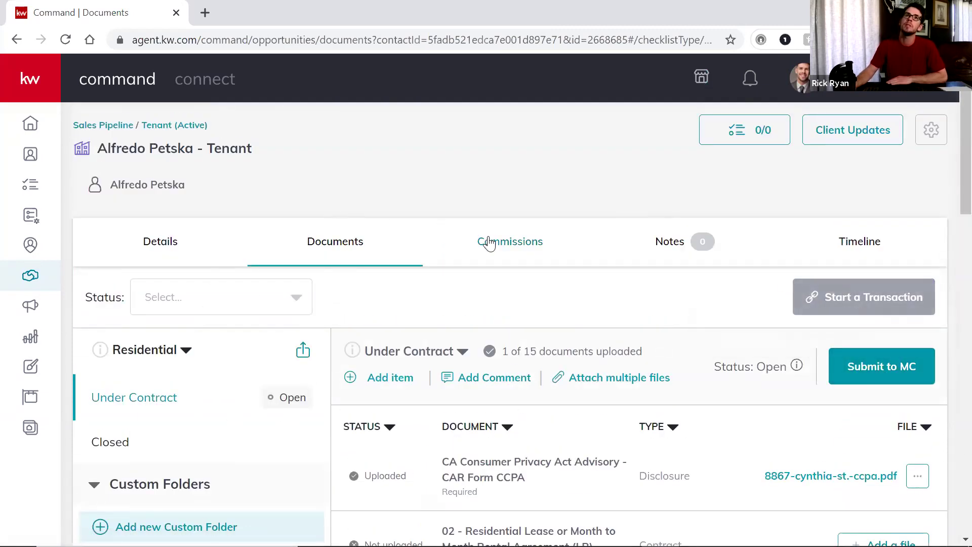
Show the commission split: $2,160 total, $561.60 to office, $1,598.40 to agents
left_click(489, 242)
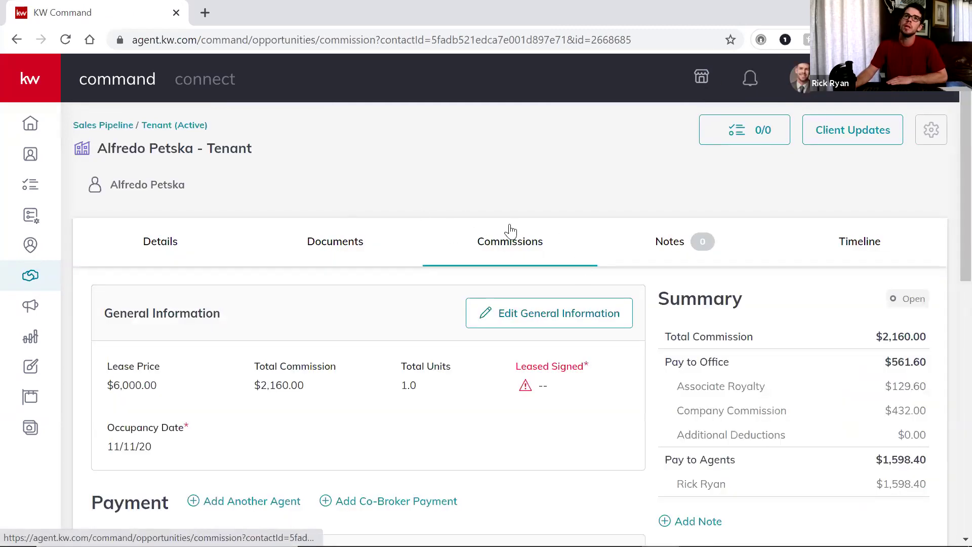
left_click(351, 250)
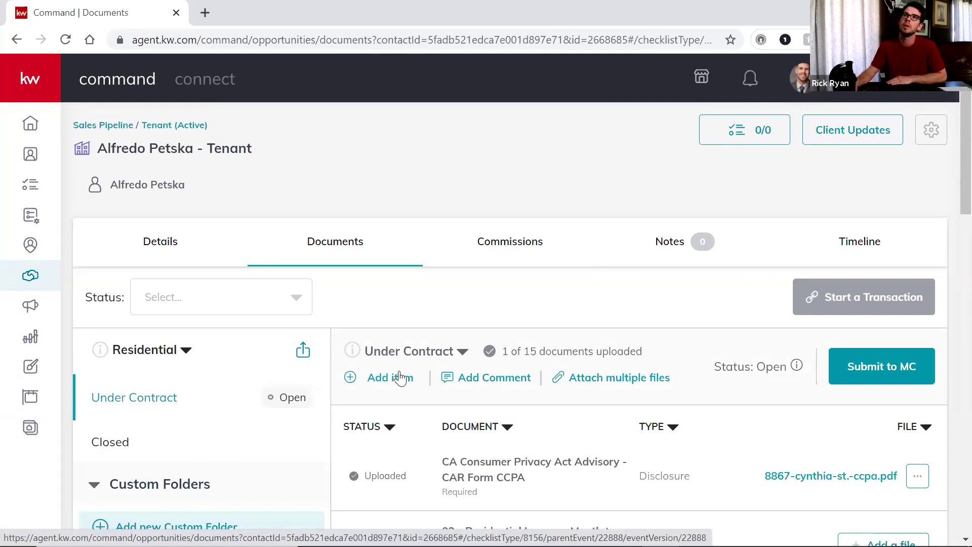
left_click(516, 251)
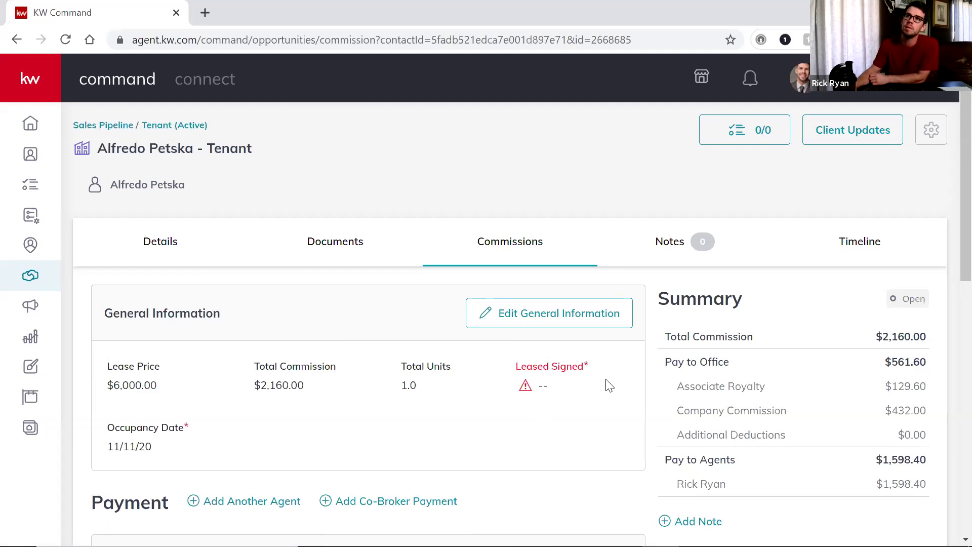
scroll(610, 385, "down", 5)
scroll(589, 319, "up", 5)
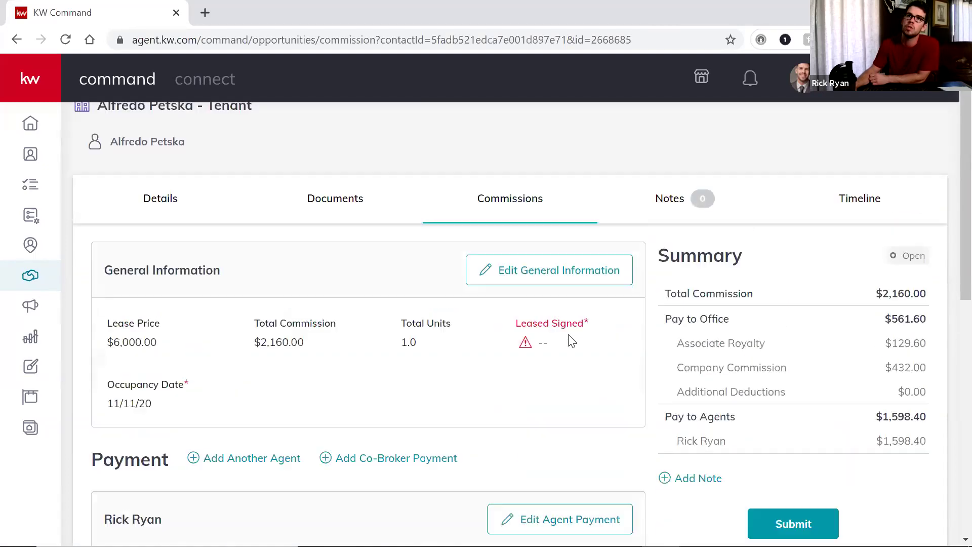
Save 11/11/20 as the Leased Signed date in General Information, then return to Details
left_click(553, 315)
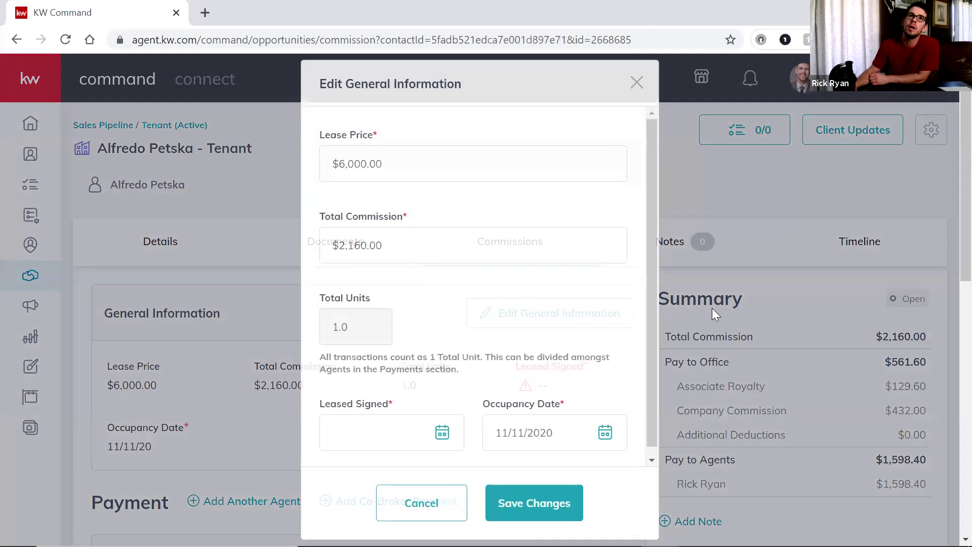
scroll(650, 297, "down", 1)
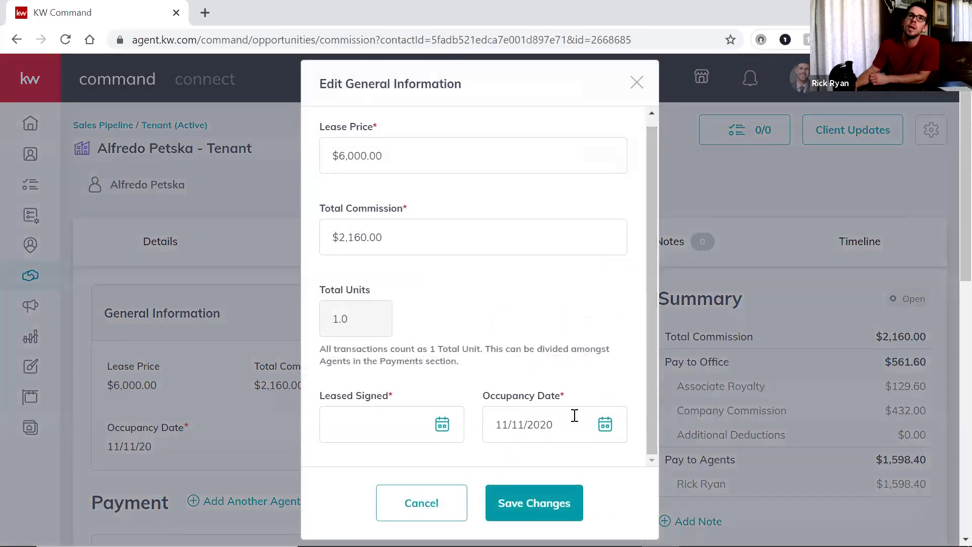
left_click(441, 423)
scroll(477, 395, "down", 5)
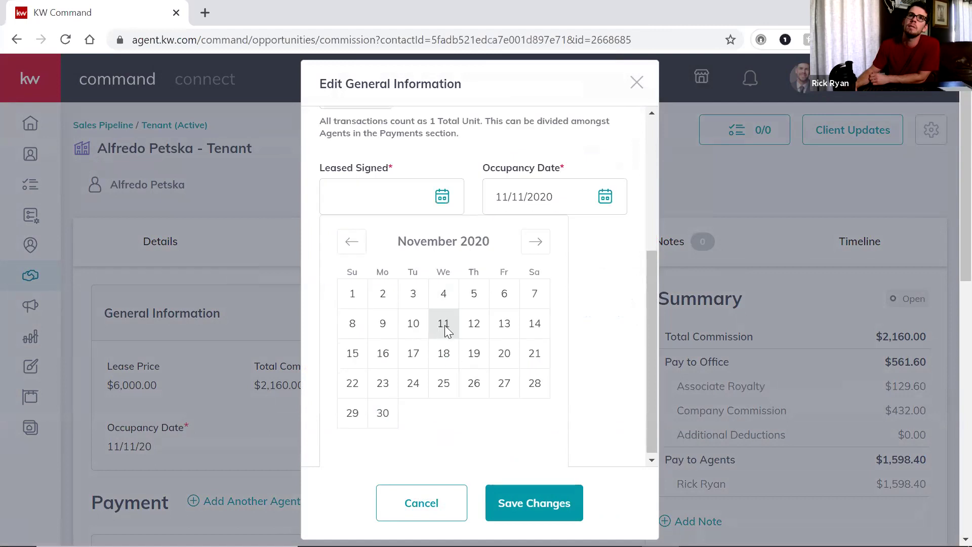
left_click(444, 327)
left_click(557, 503)
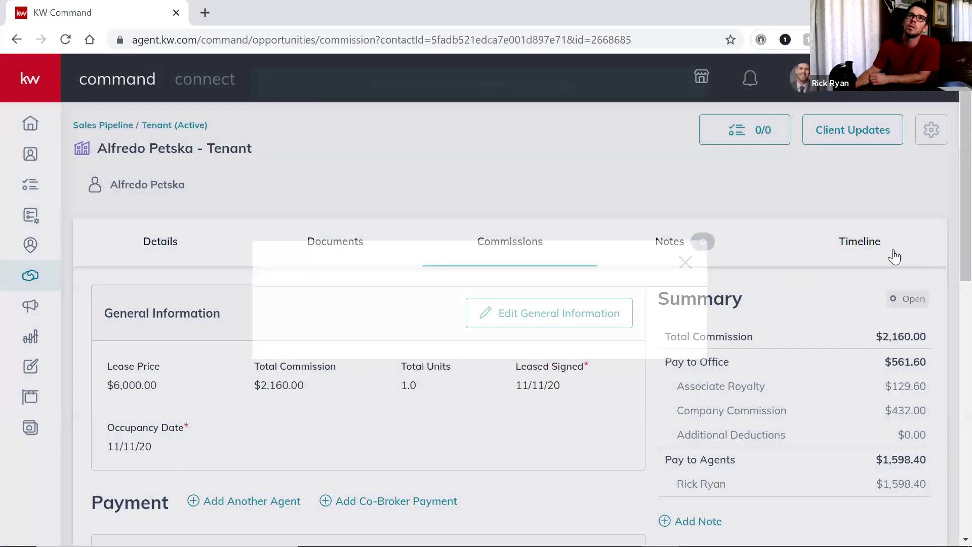
scroll(861, 339, "down", 10)
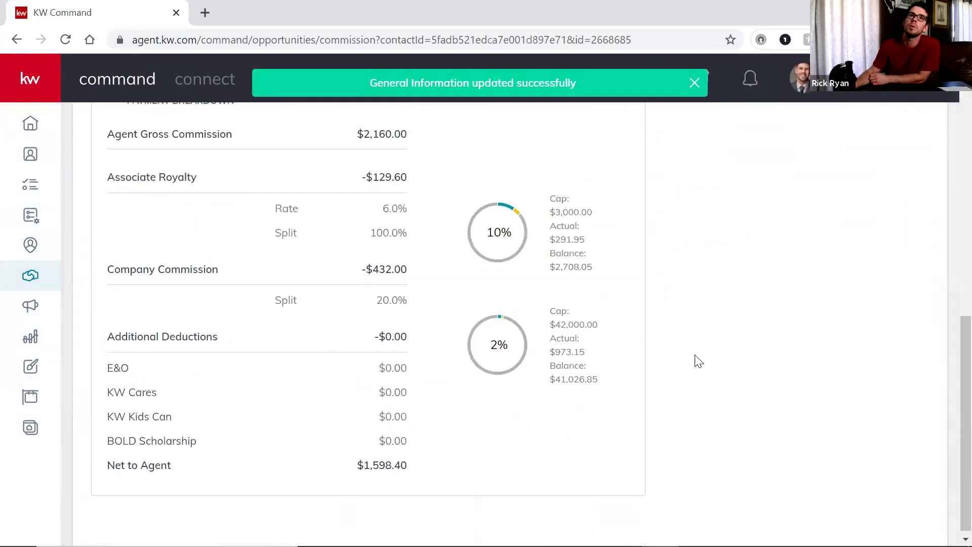
scroll(698, 361, "up", 10)
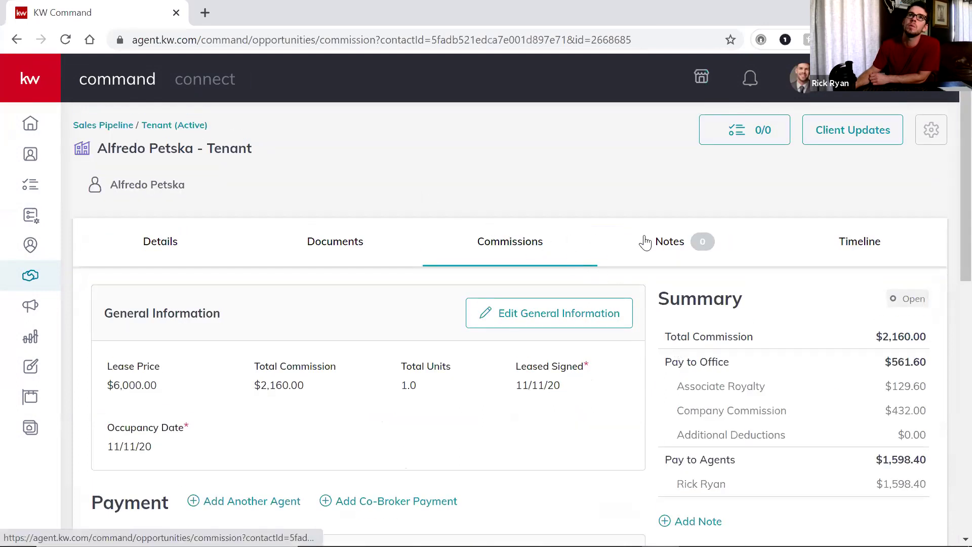
left_click(164, 257)
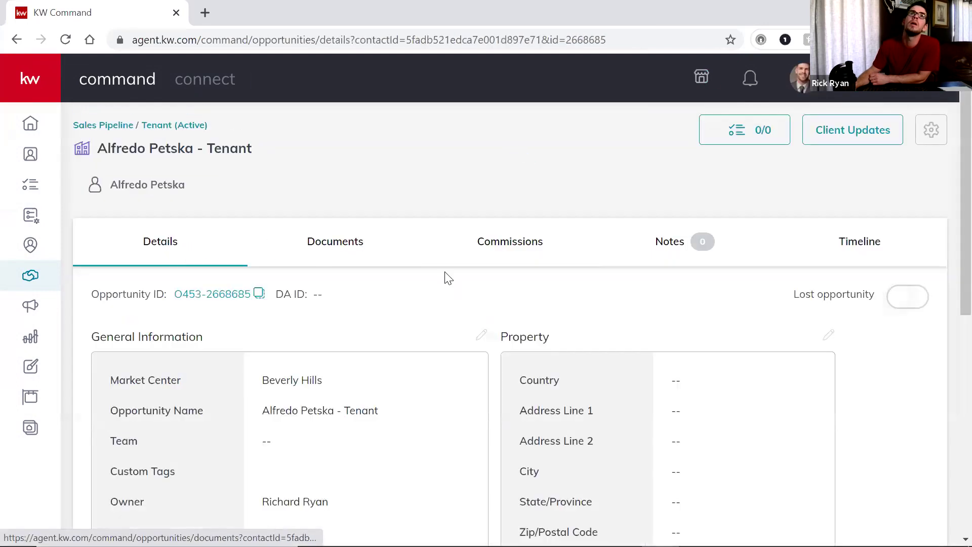
Scroll through the Details page and look over the document checklist
scroll(821, 245, "down", 1)
scroll(821, 245, "up", 1)
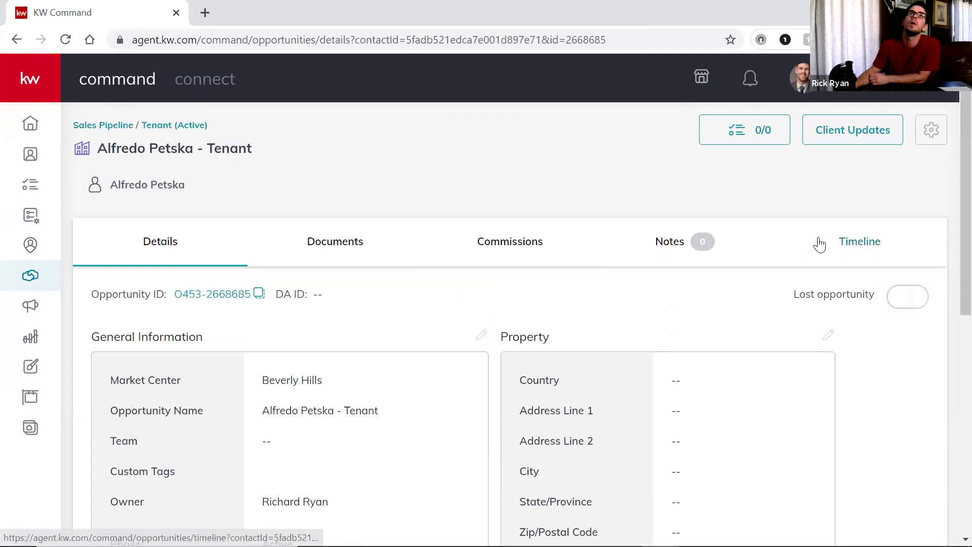
scroll(740, 261, "down", 5)
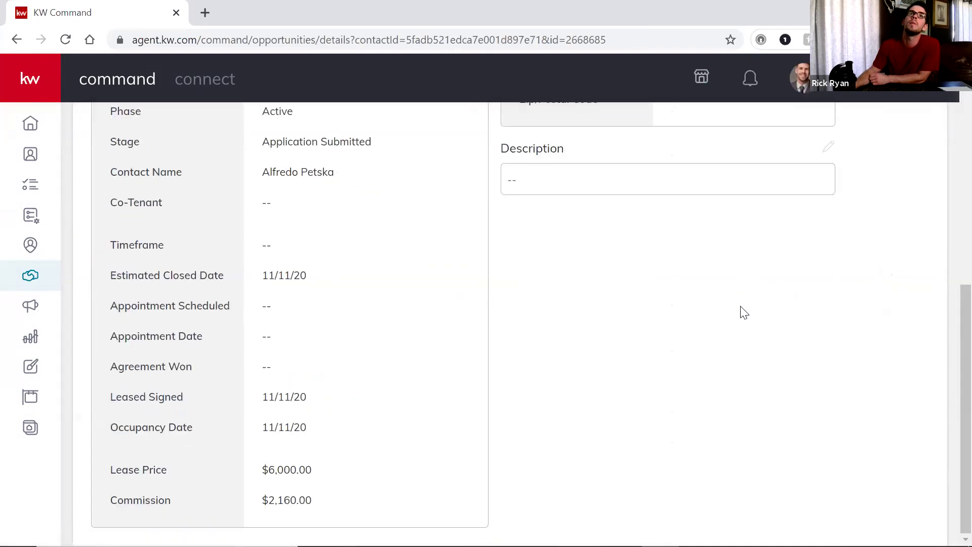
scroll(744, 312, "up", 10)
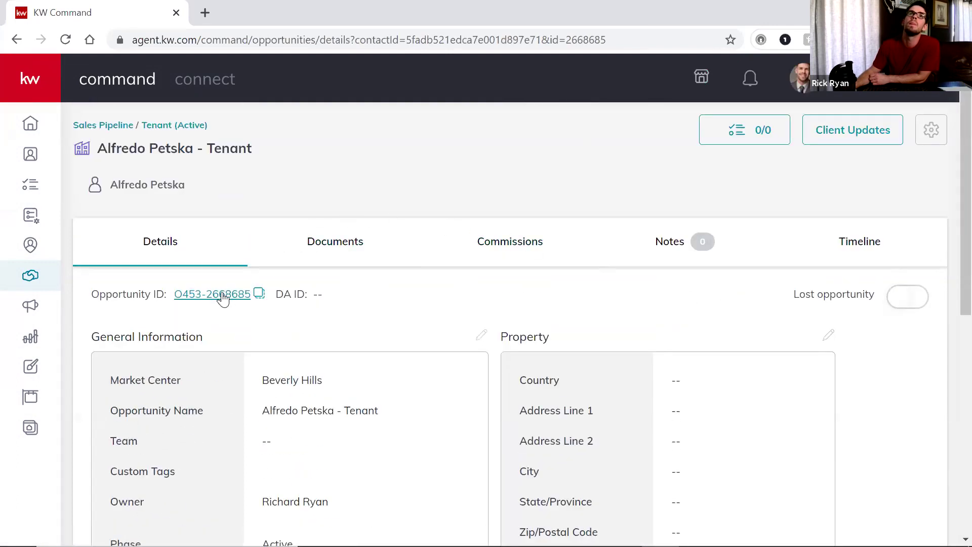
left_click(338, 248)
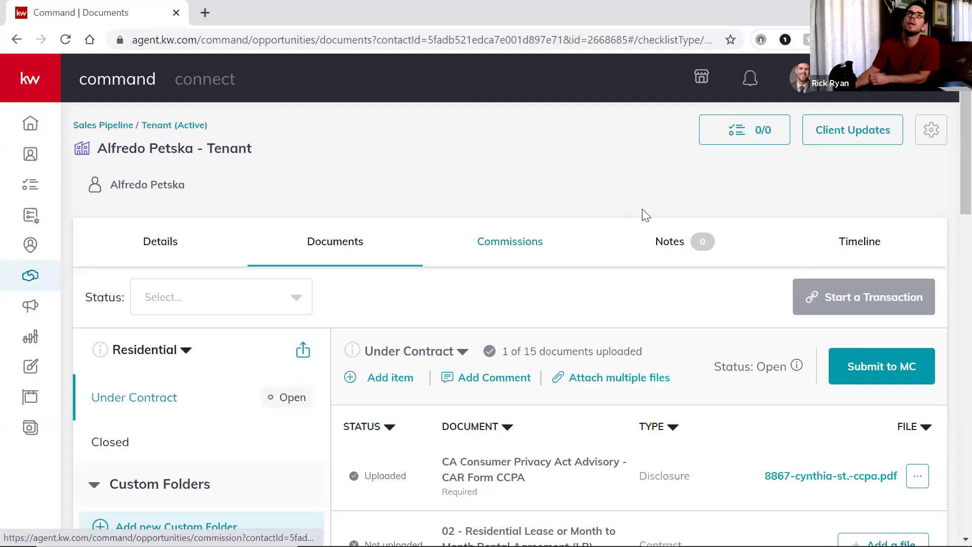
Back on Commissions, check the lease dates in General Information and cancel without changes
left_click(541, 244)
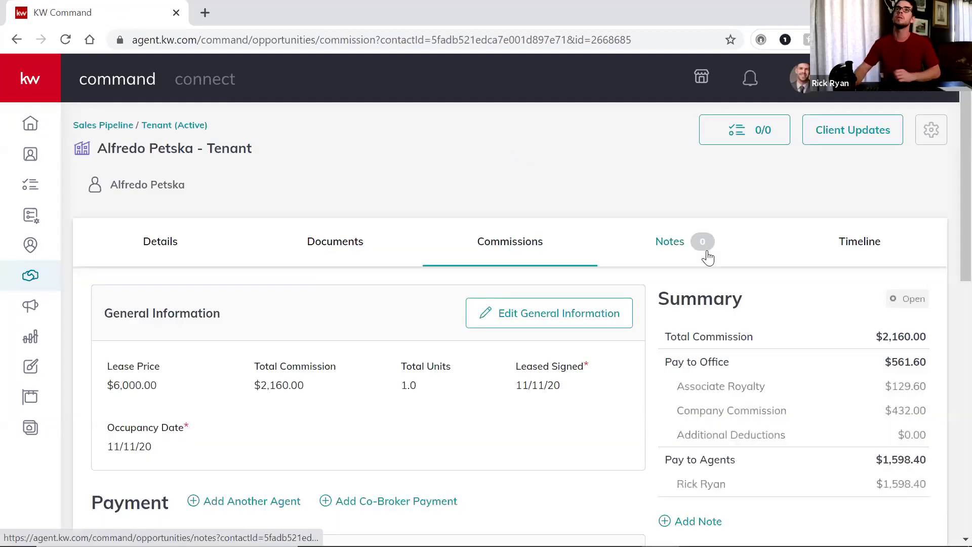
scroll(770, 331, "down", 5)
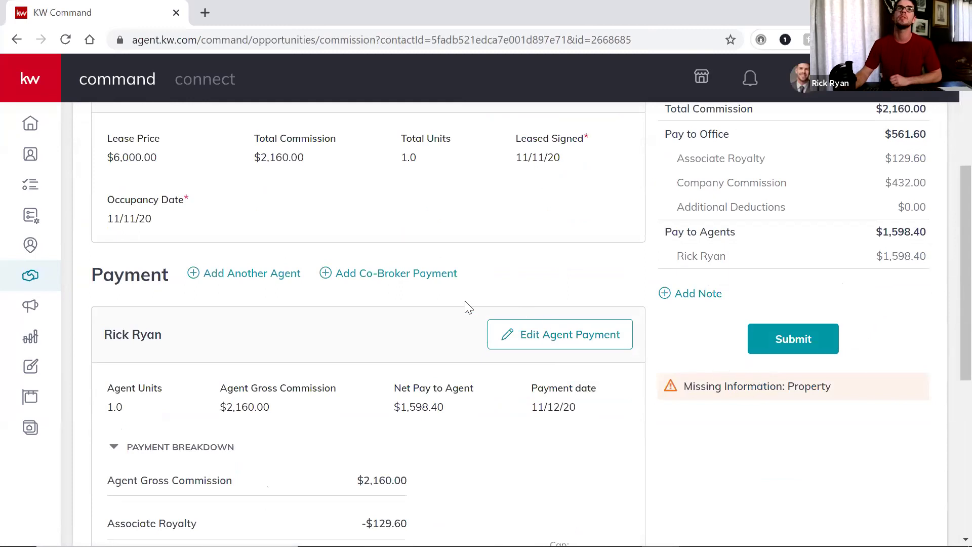
scroll(462, 315, "down", 6)
scroll(503, 329, "up", 10)
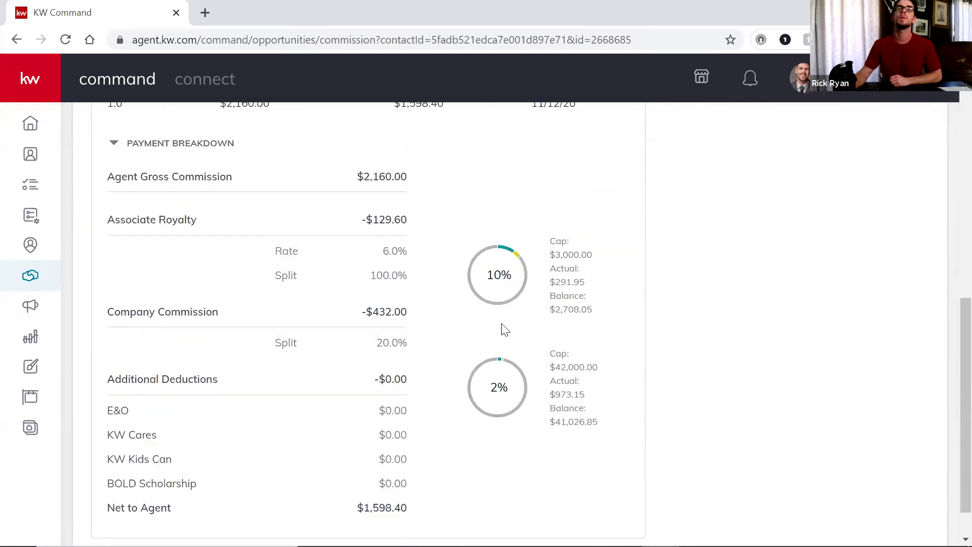
left_click(537, 269)
scroll(623, 294, "down", 3)
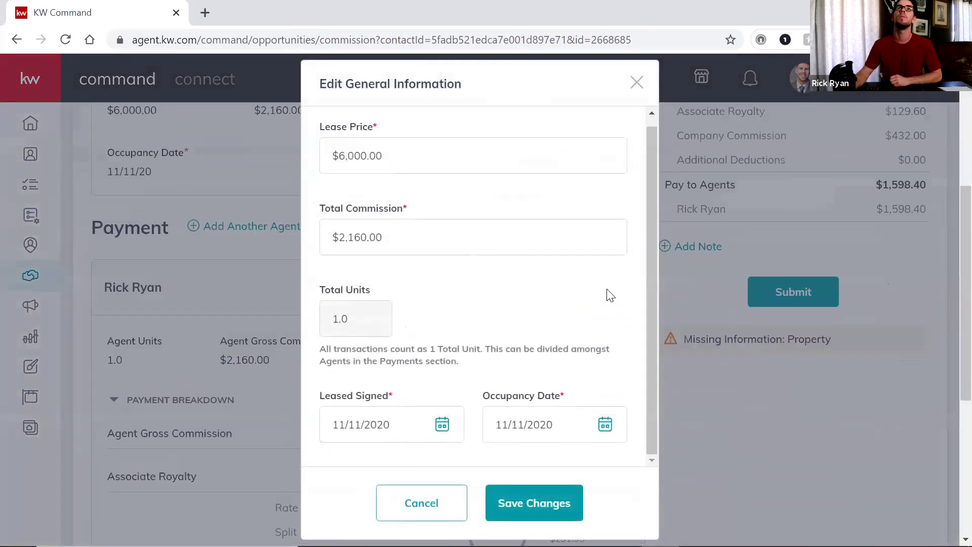
scroll(608, 299, "up", 5)
left_click(423, 504)
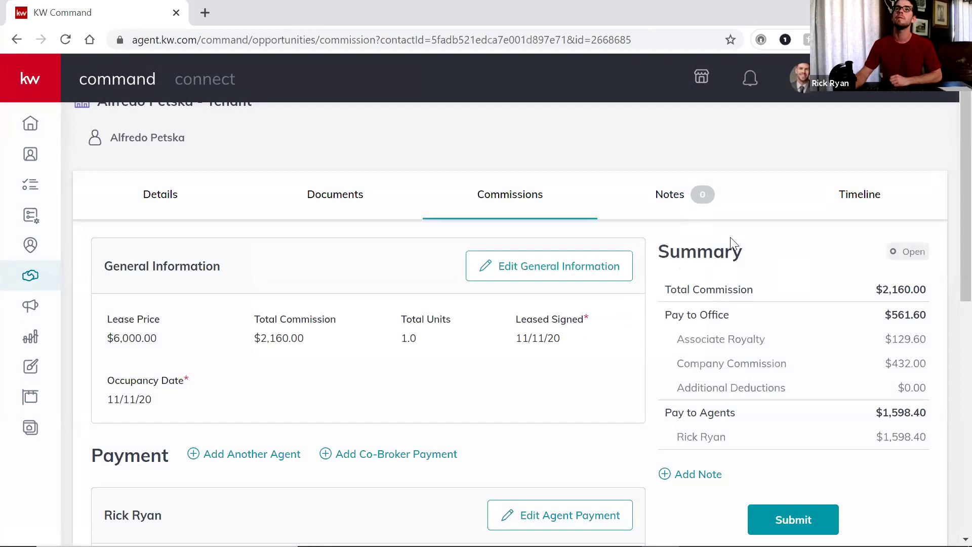
Scroll through the payment breakdown, now showing Occupancy Date 11/11/20
scroll(551, 298, "down", 3)
scroll(551, 297, "down", 2)
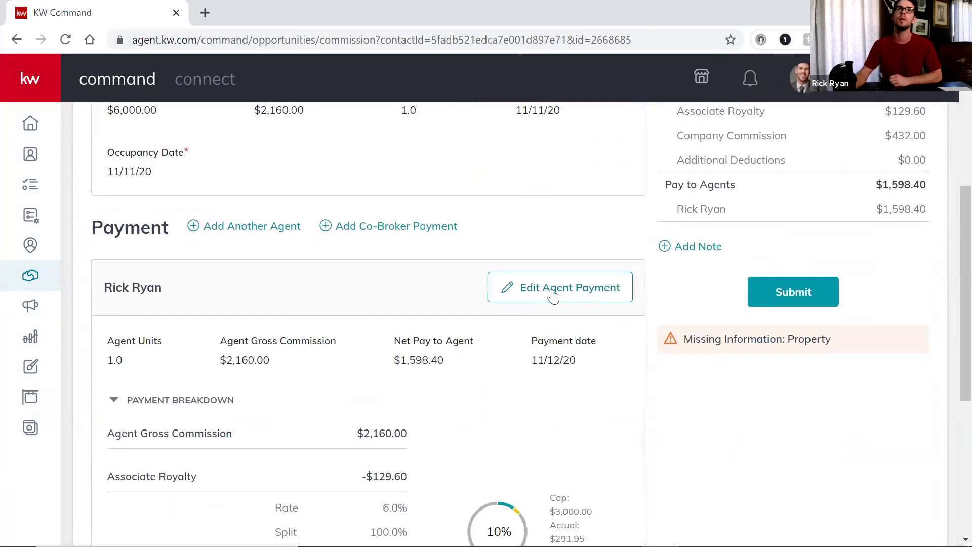
scroll(557, 314, "down", 6)
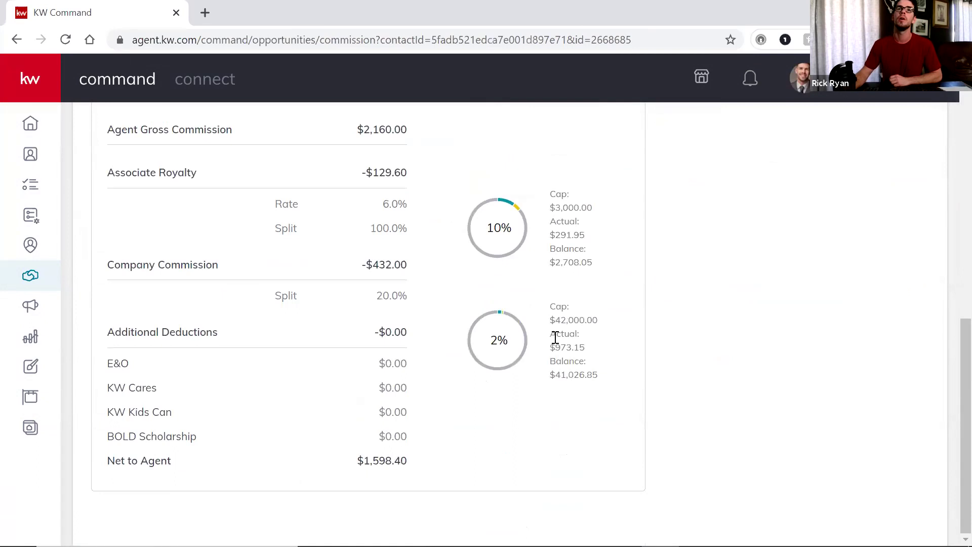
scroll(555, 333, "up", 10)
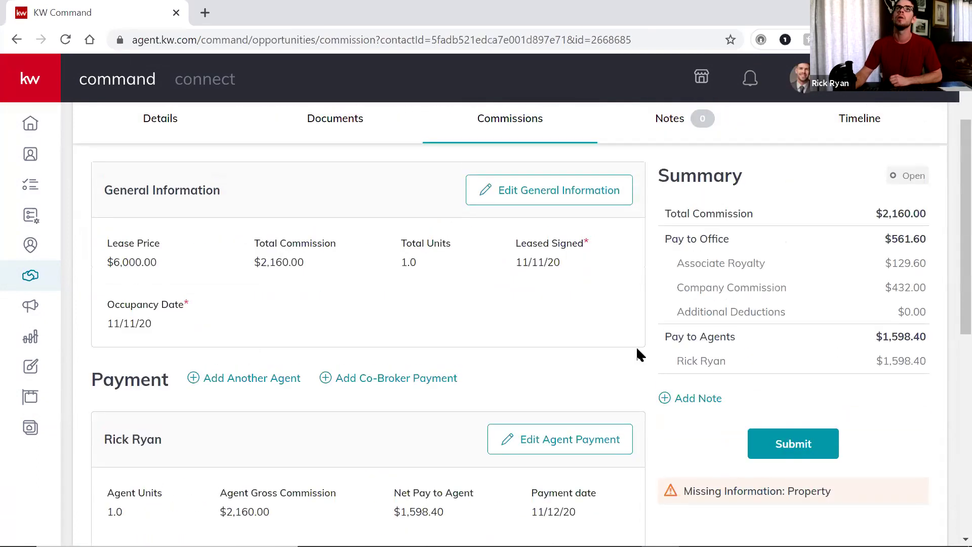
scroll(636, 346, "up", 2)
scroll(573, 313, "up", 1)
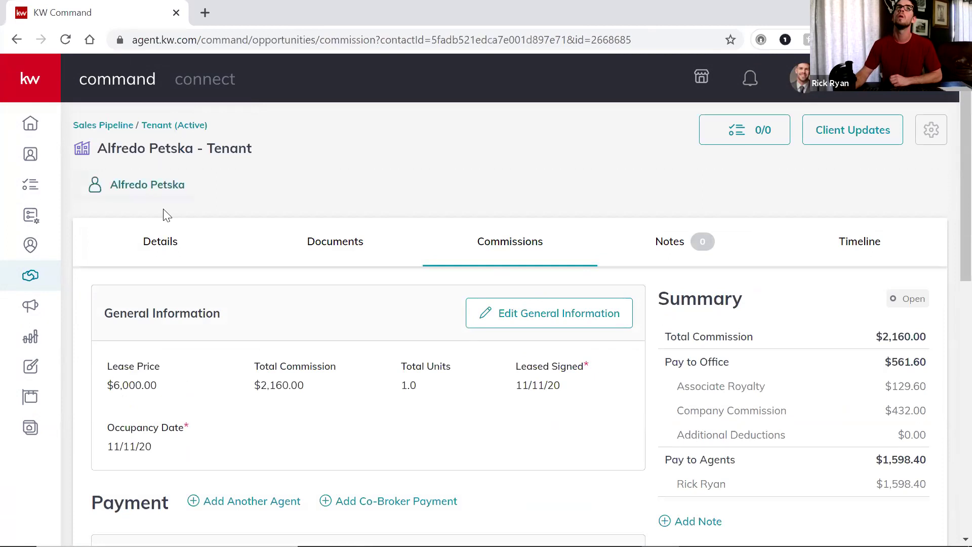
Return to the Home dashboard and the opportunities pipeline overview
left_click(30, 128)
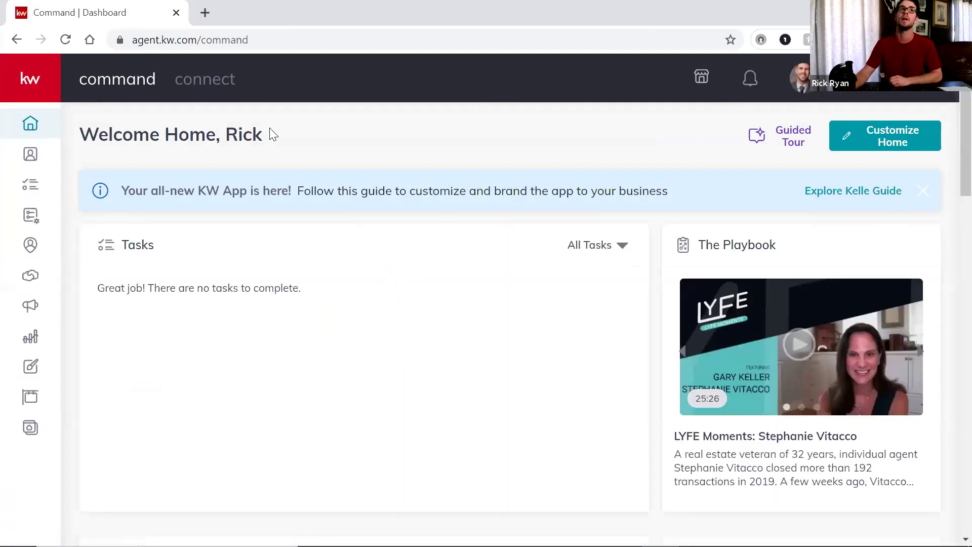
left_click(30, 276)
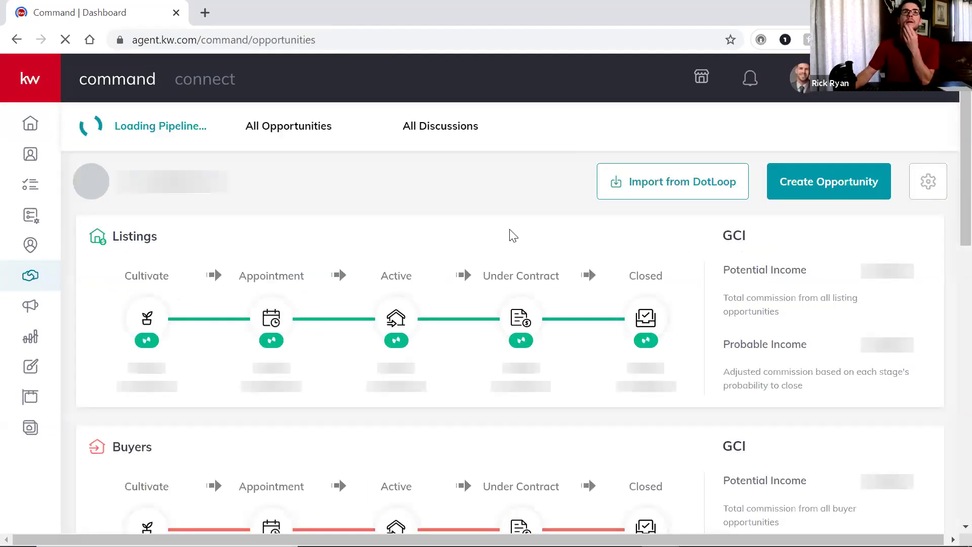
scroll(512, 234, "down", 10)
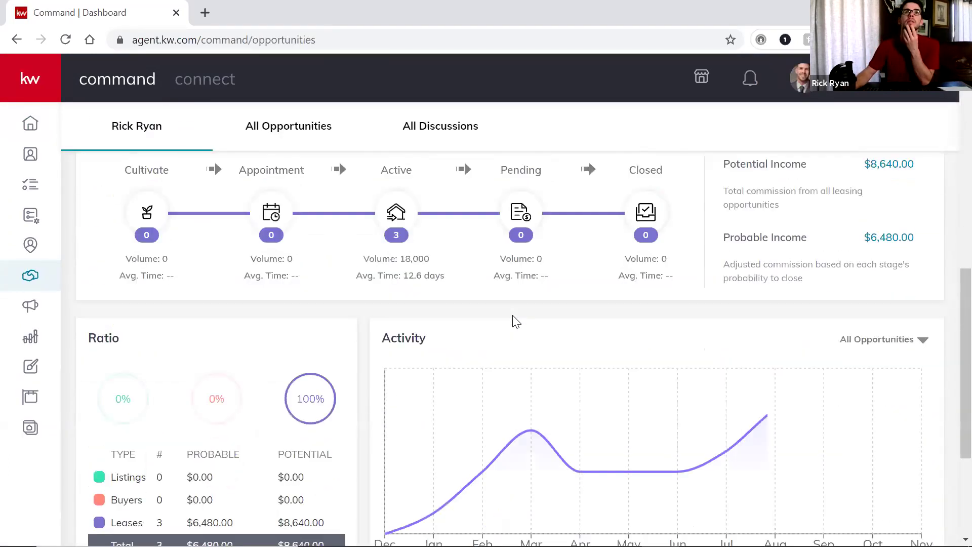
scroll(516, 318, "up", 2)
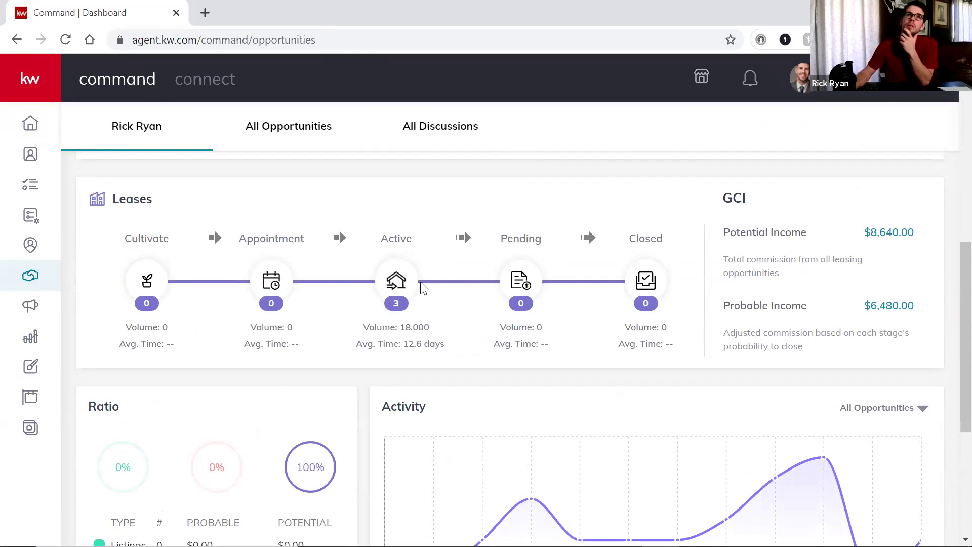
Open the Active leases board and switch its Type filter from Tenant to Landlord
left_click(400, 286)
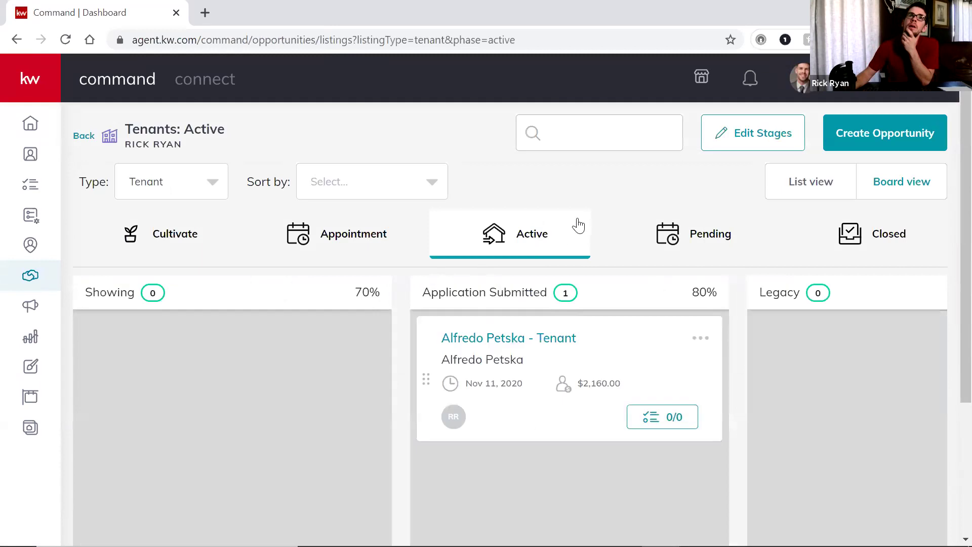
scroll(608, 253, "down", 2)
scroll(581, 262, "up", 2)
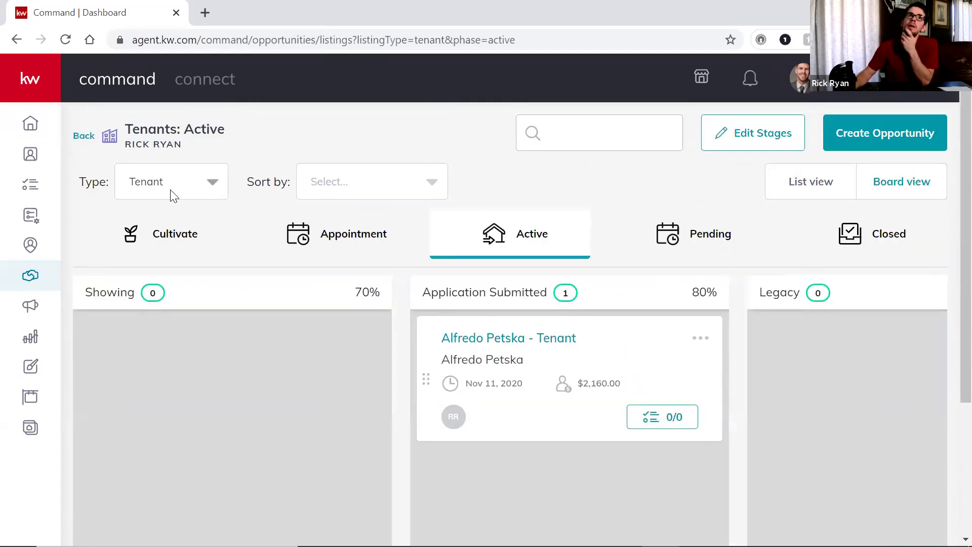
left_click(213, 183)
left_click(162, 267)
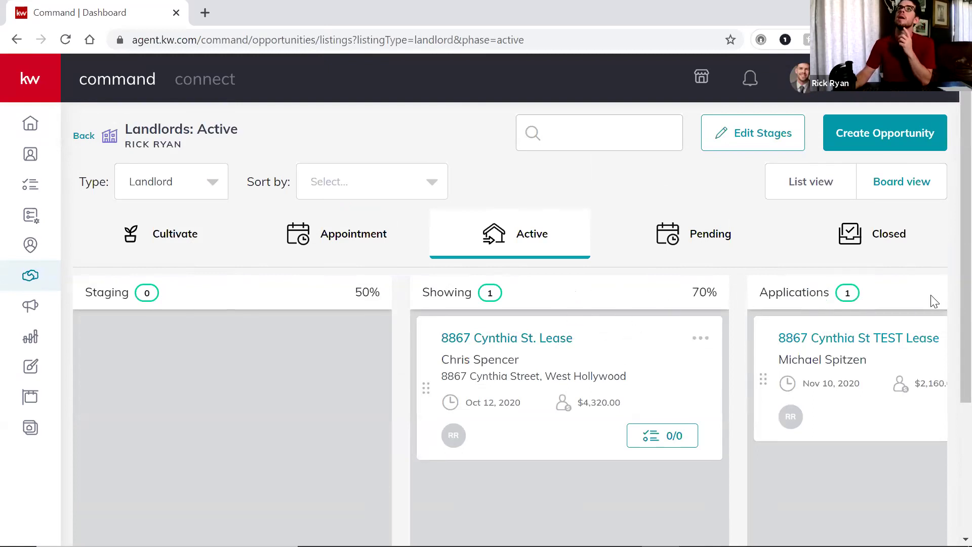
Zoom out to see the whole board and open the TEST lease landlord opportunity
scroll(780, 215, "down", 3)
scroll(851, 297, "up", 3)
scroll(857, 321, "down", 4)
scroll(856, 319, "up", 4)
key("ctrl+minus")
key("ctrl+minus")
key("ctrl+minus")
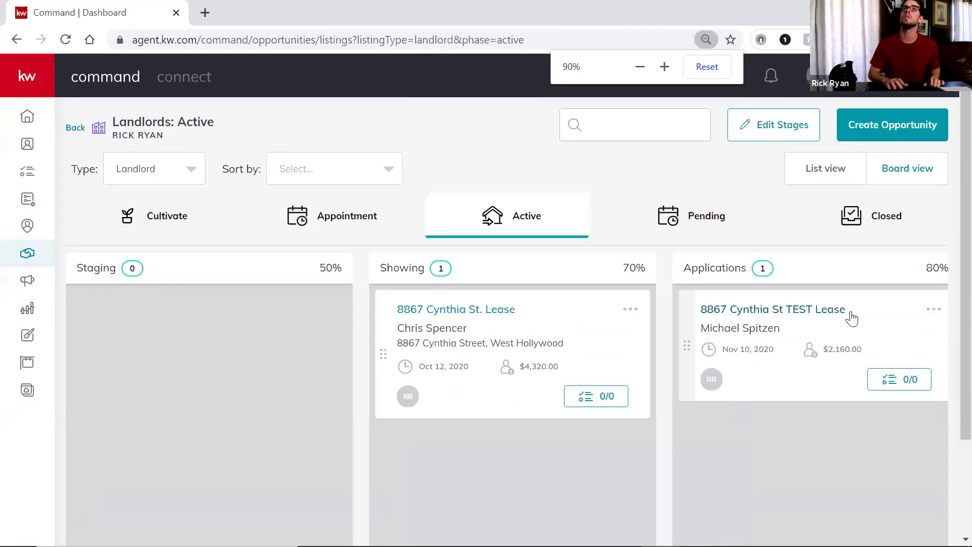
key("ctrl+minus")
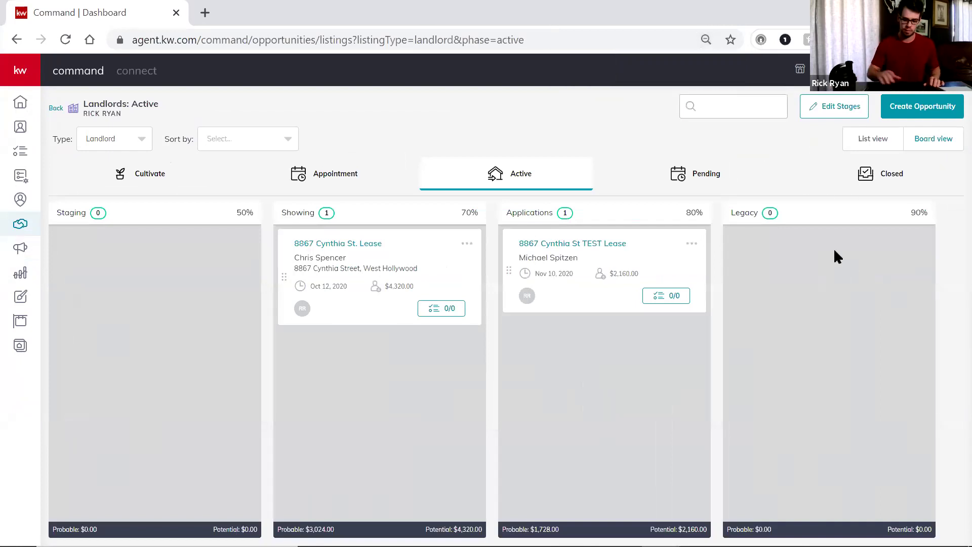
key("ctrl+plus")
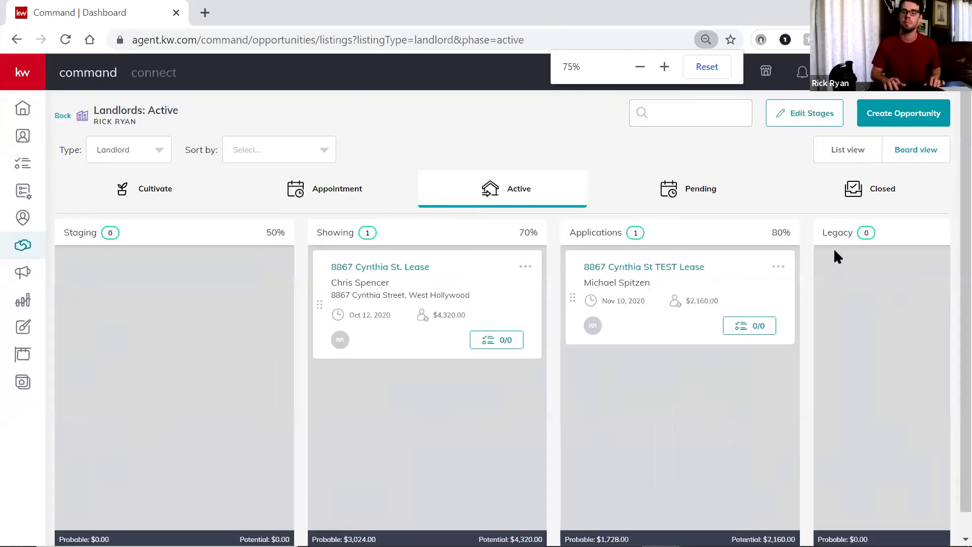
key("ctrl+plus")
key("ctrl+minus")
key("ctrl+minus")
key("ctrl+minus")
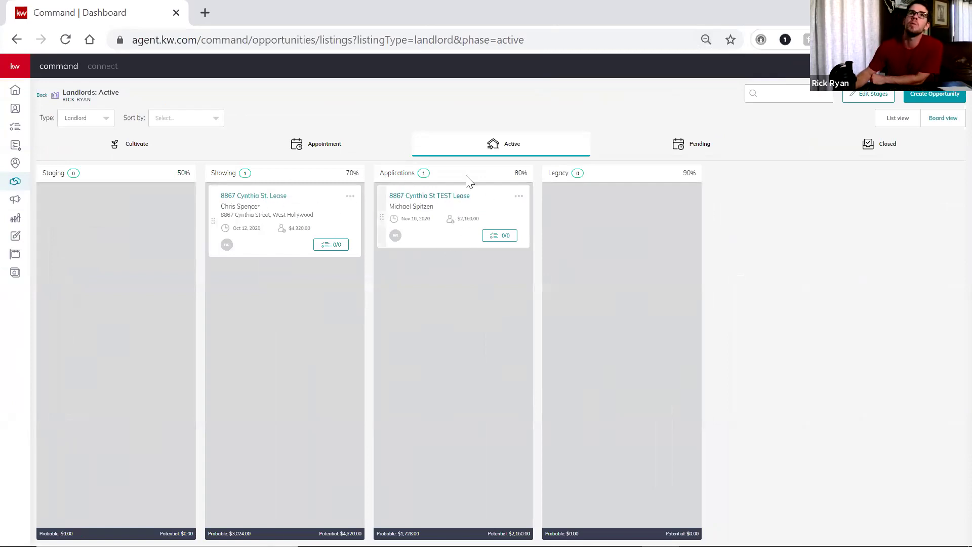
left_click(451, 202)
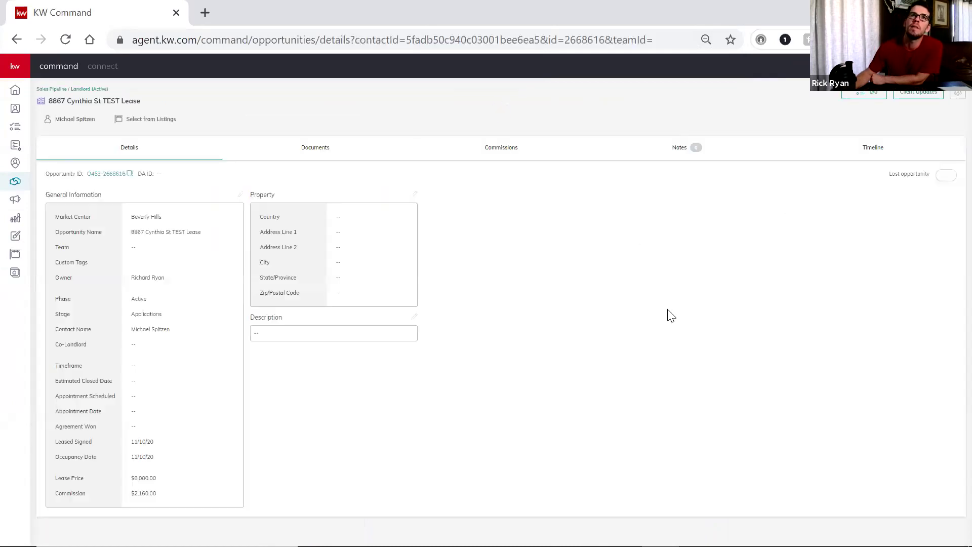
Restore full page size and view its Documents tab, showing 2 of 2 uploaded
key("ctrl+plus")
key("ctrl+plus")
key("ctrl+plus")
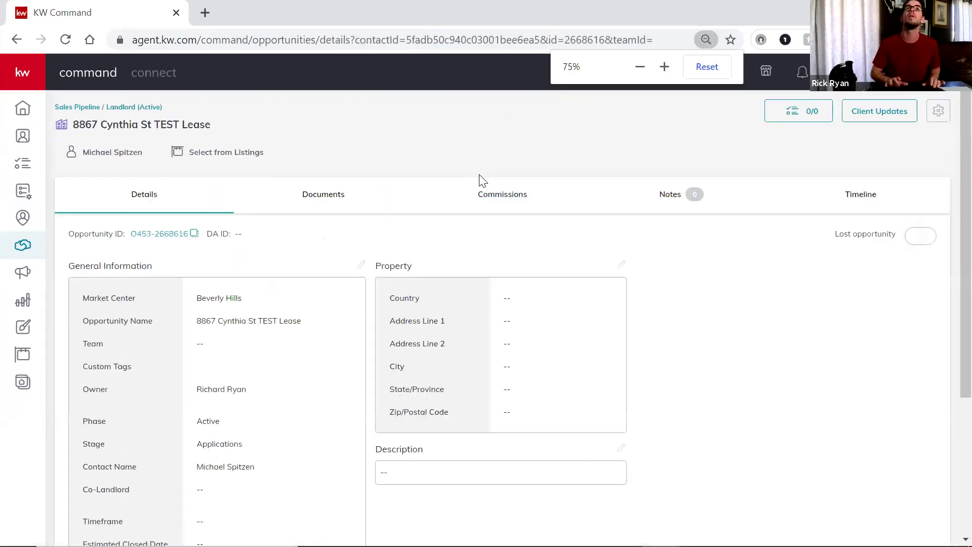
key("ctrl+plus")
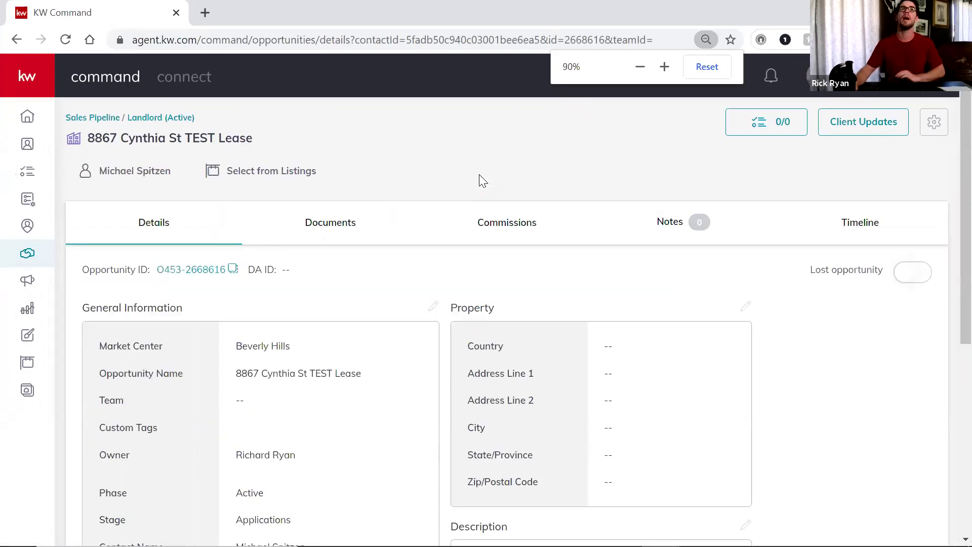
left_click(335, 223)
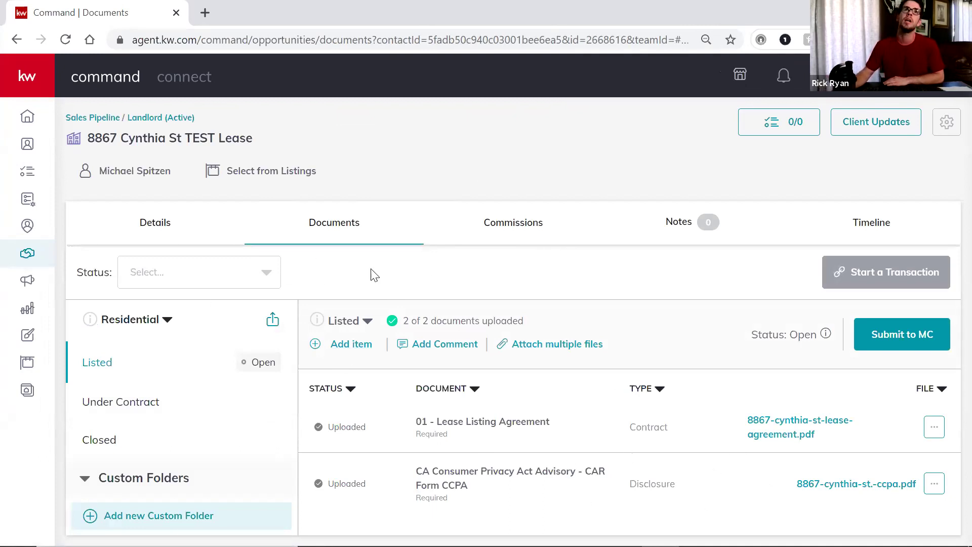
From the Leases Active board filtered to Tenant, open the tenant opportunity's property address editor
left_click(28, 257)
scroll(480, 495, "down", 6)
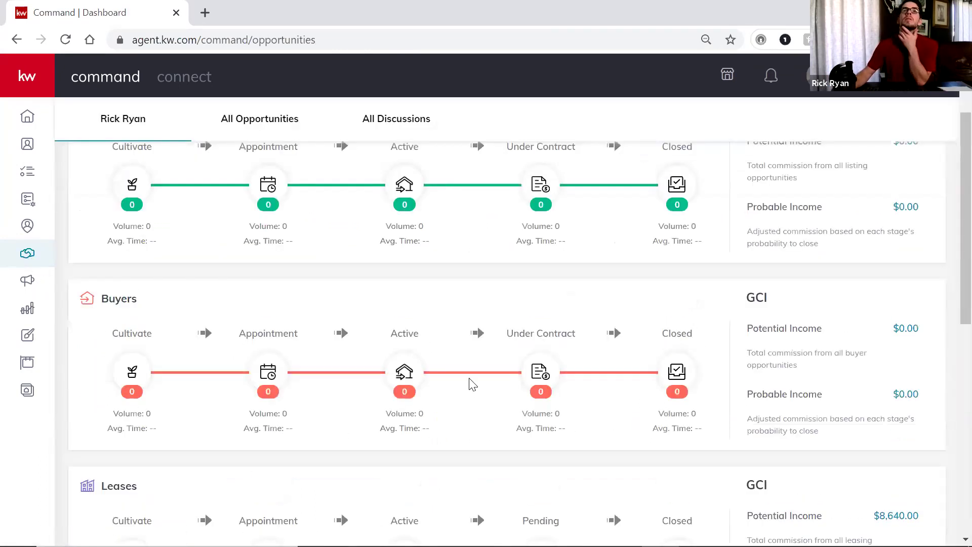
left_click(405, 363)
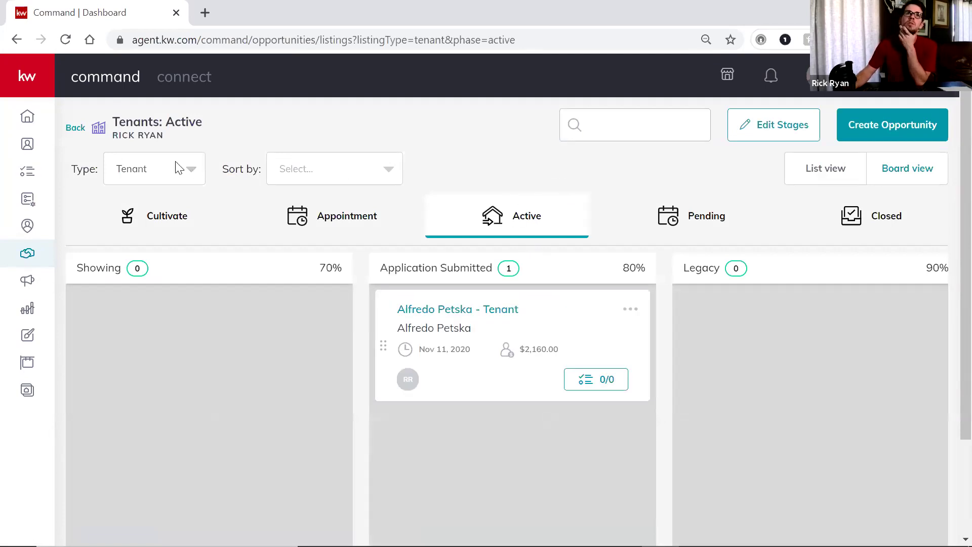
left_click(191, 170)
left_click(163, 204)
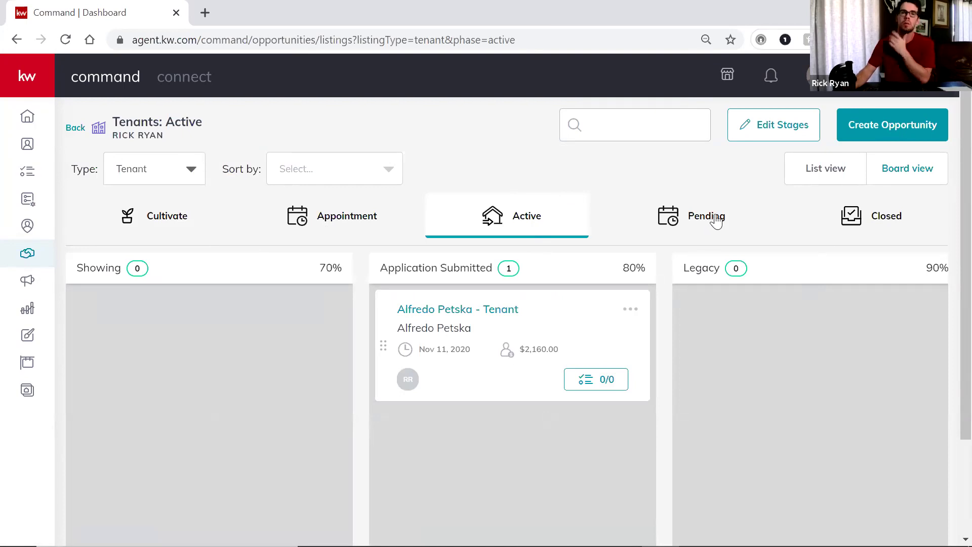
left_click(500, 311)
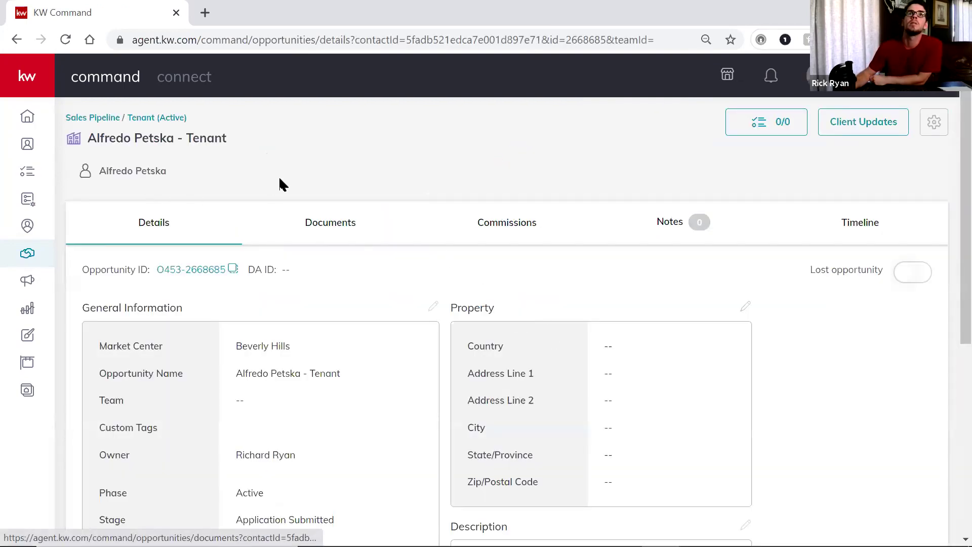
left_click(748, 308)
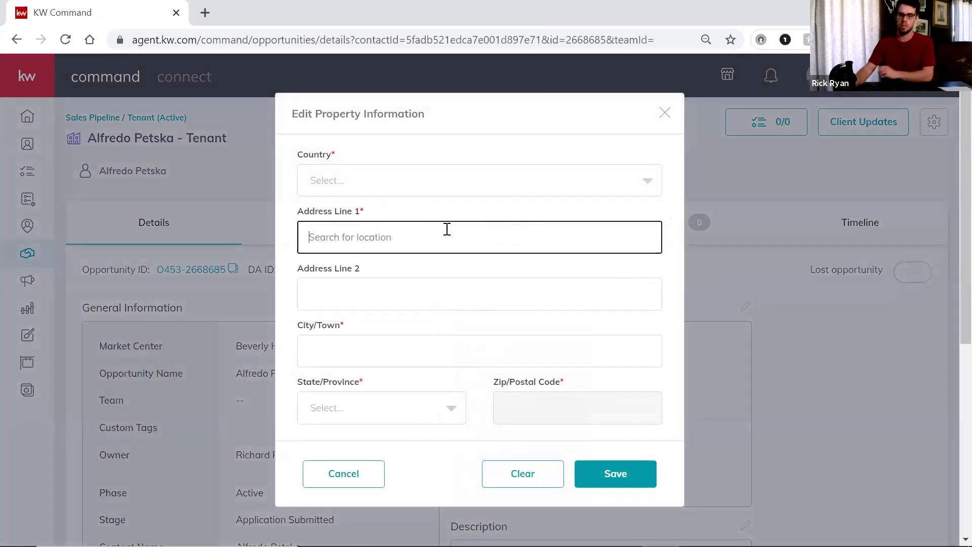
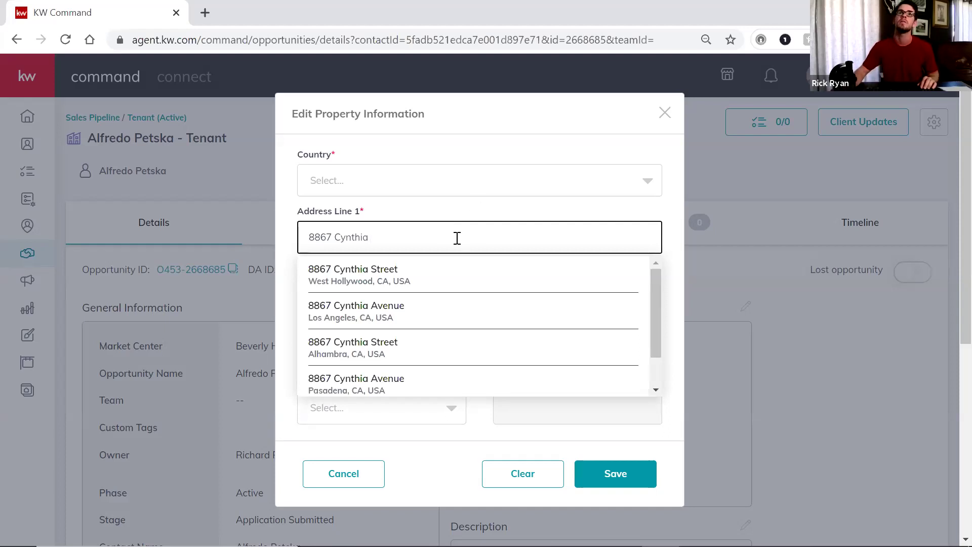
left_click(439, 275)
left_click(647, 484)
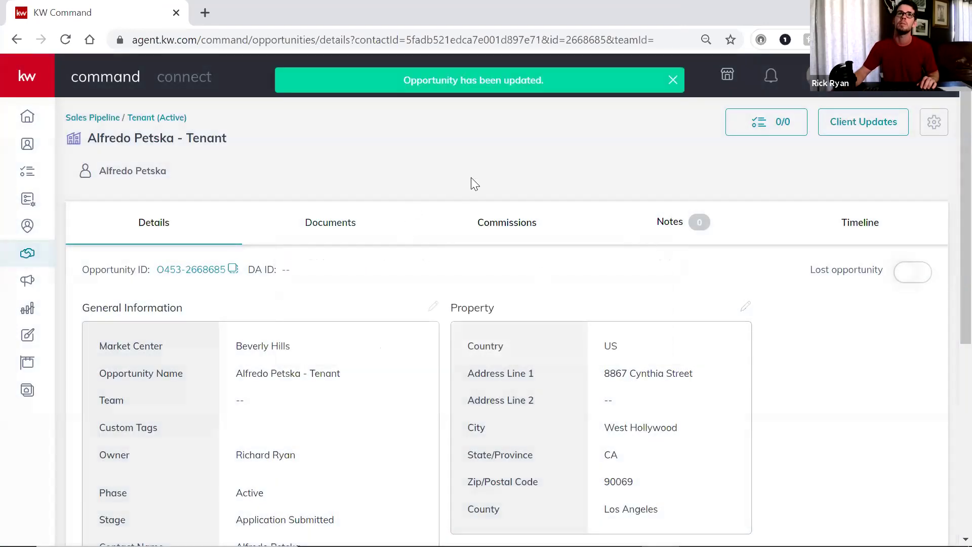
Review the tenant opportunity's commission payment breakdown, then bring up its Documents checklist
left_click(501, 224)
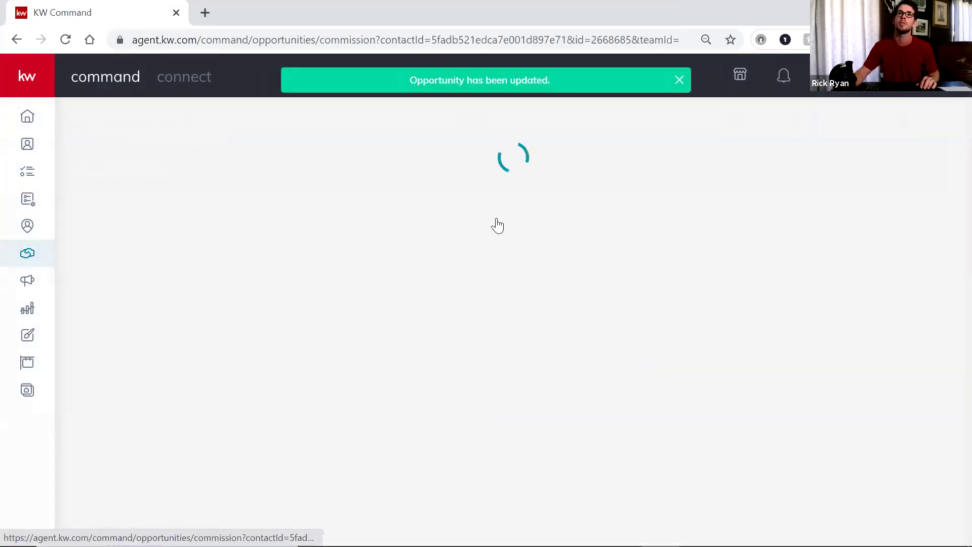
scroll(795, 302, "down", 5)
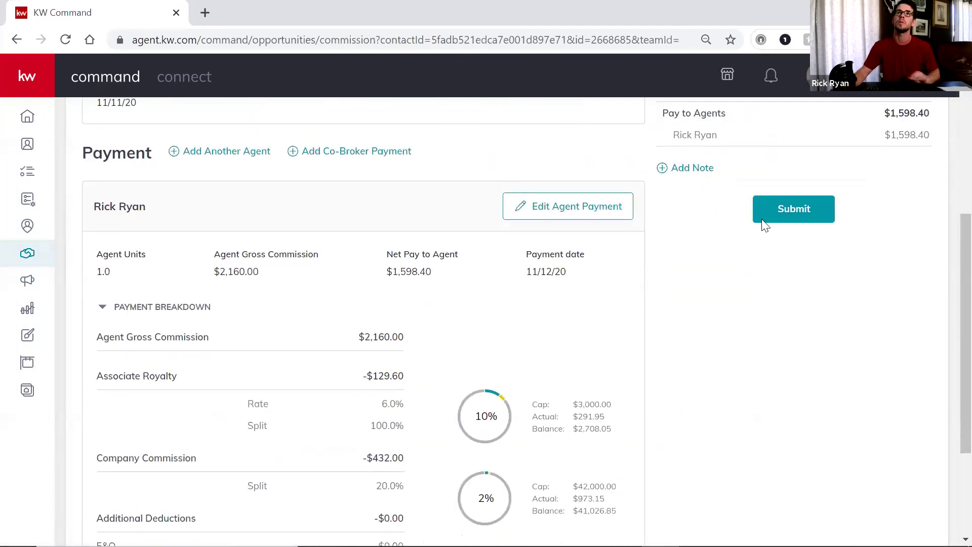
scroll(754, 278, "up", 5)
scroll(697, 349, "down", 4)
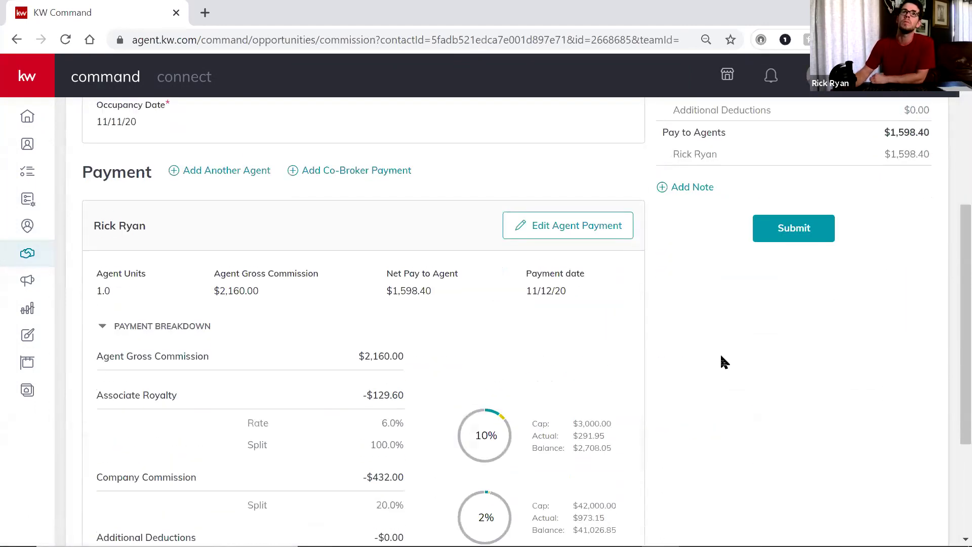
scroll(724, 363, "up", 1)
scroll(925, 338, "up", 5)
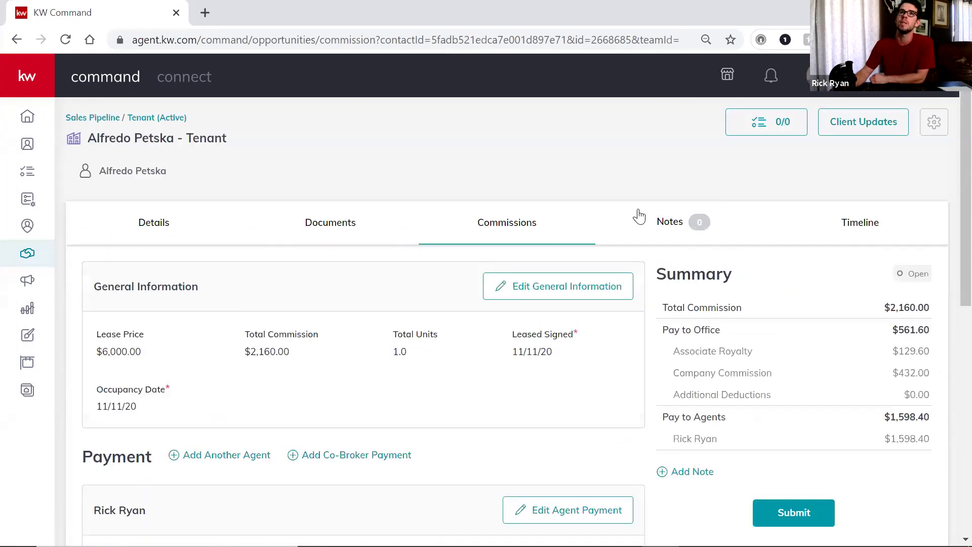
left_click(330, 224)
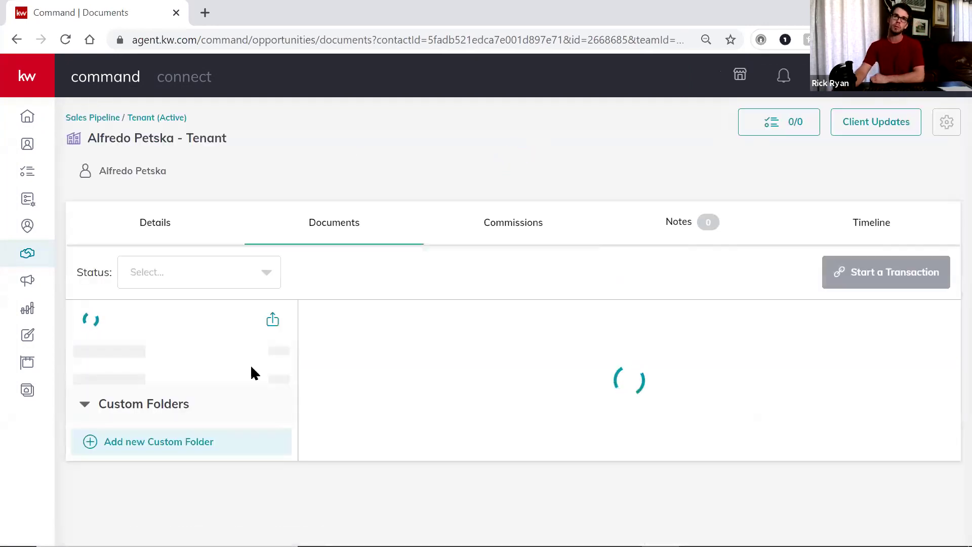